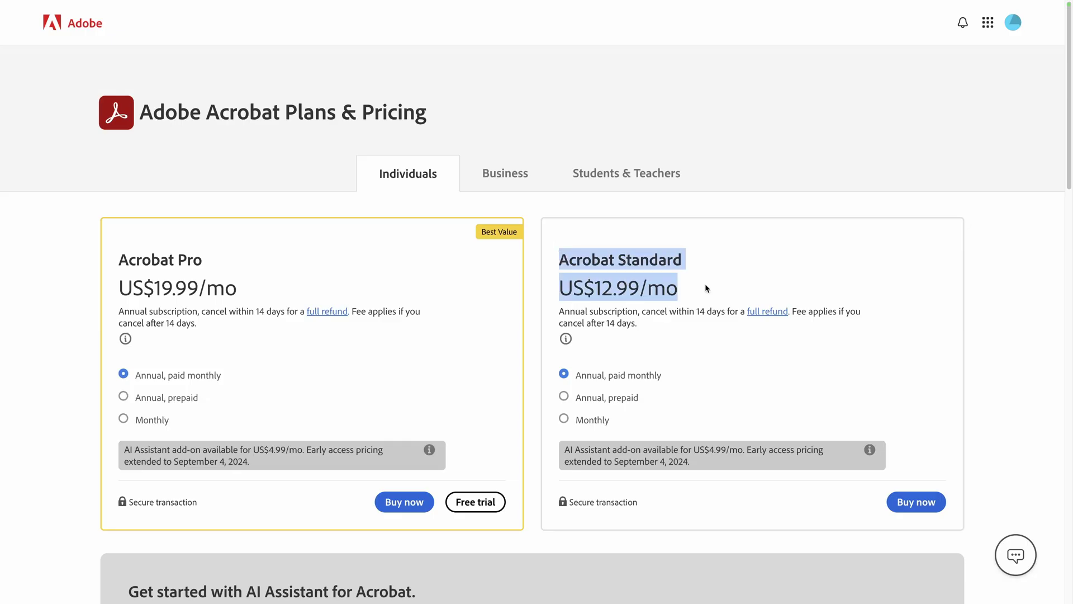
Step: Switch the Acrobat Standard card to monthly billing, then scroll past the README's feature grid screenshot
left_click(563, 420)
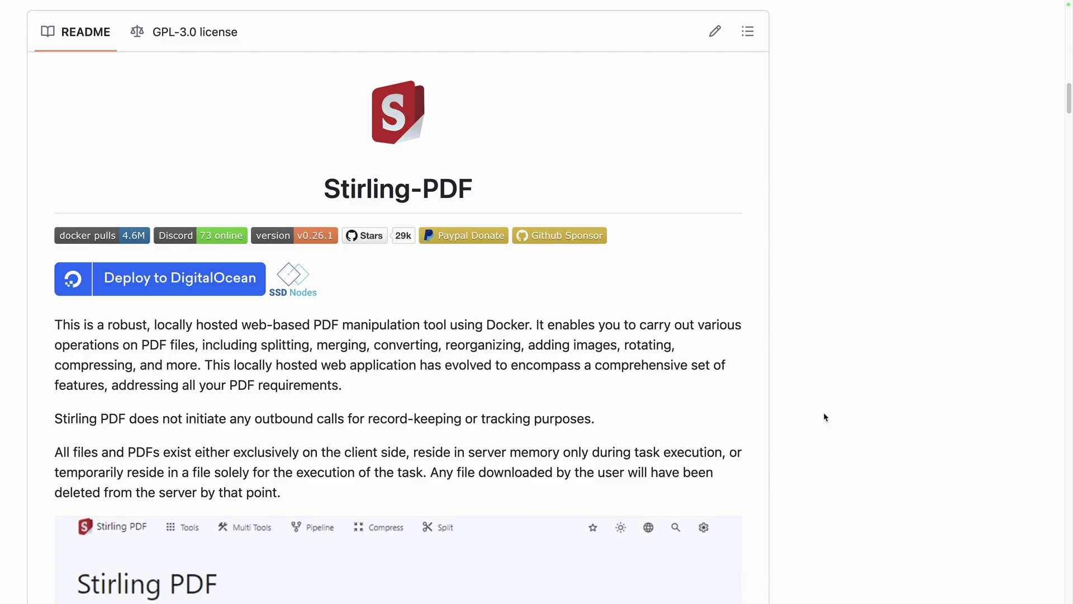
scroll(824, 416, "down", 8)
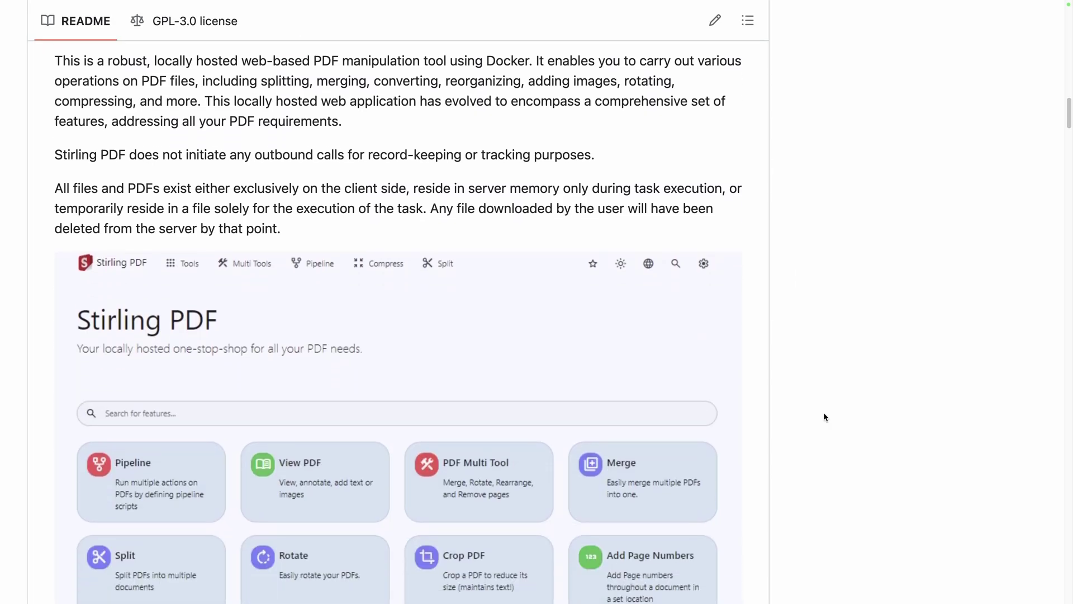
scroll(824, 416, "down", 8)
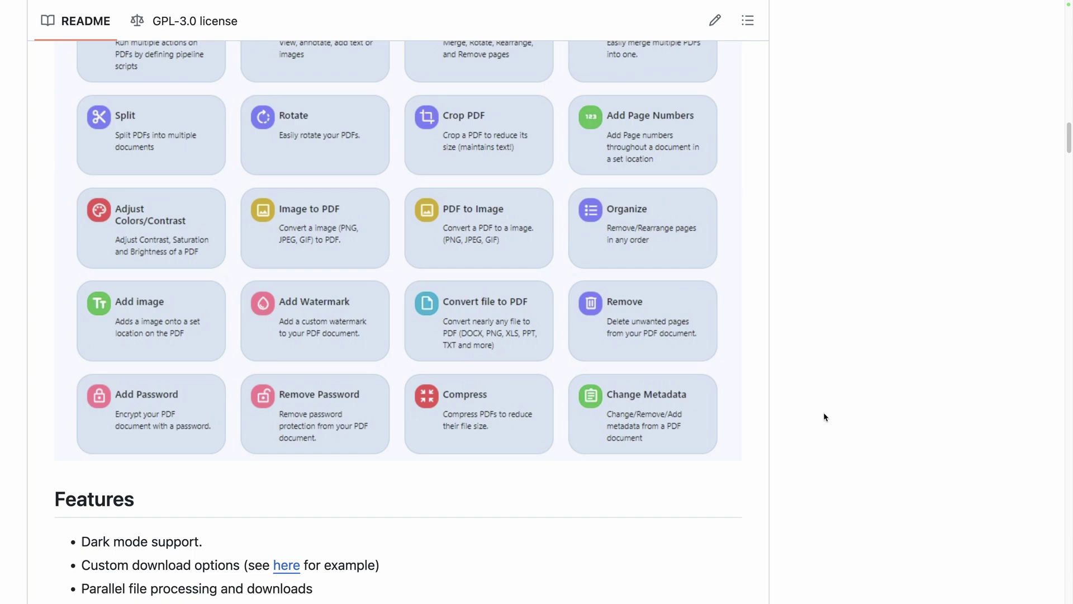
scroll(824, 417, "down", 2)
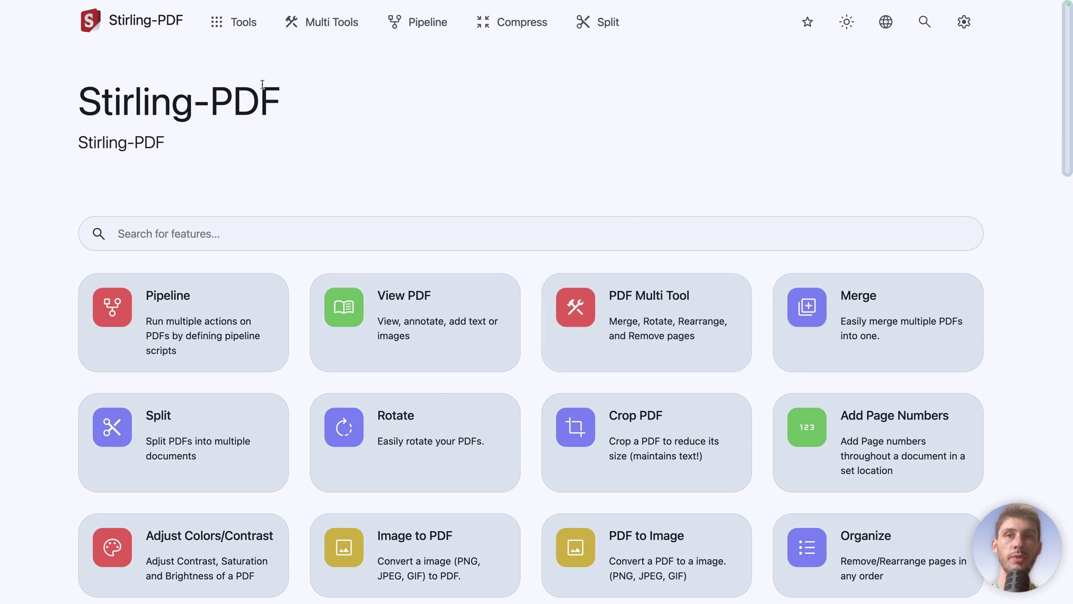
Step: Open the Tools menu and browse the Swagger API docs' Filter and Security endpoints
left_click(218, 29)
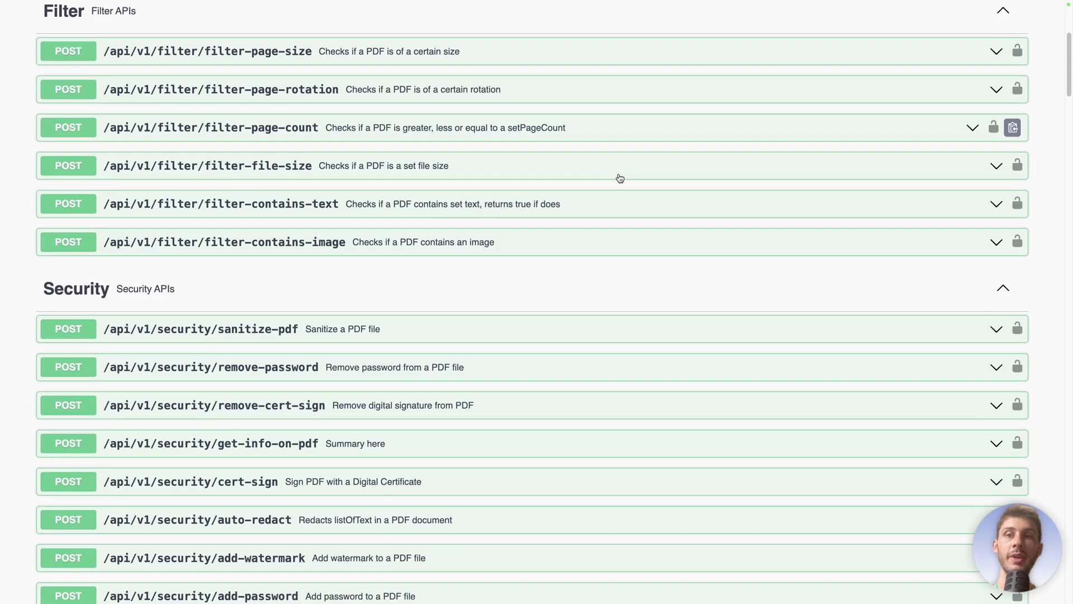
scroll(618, 178, "up", 1)
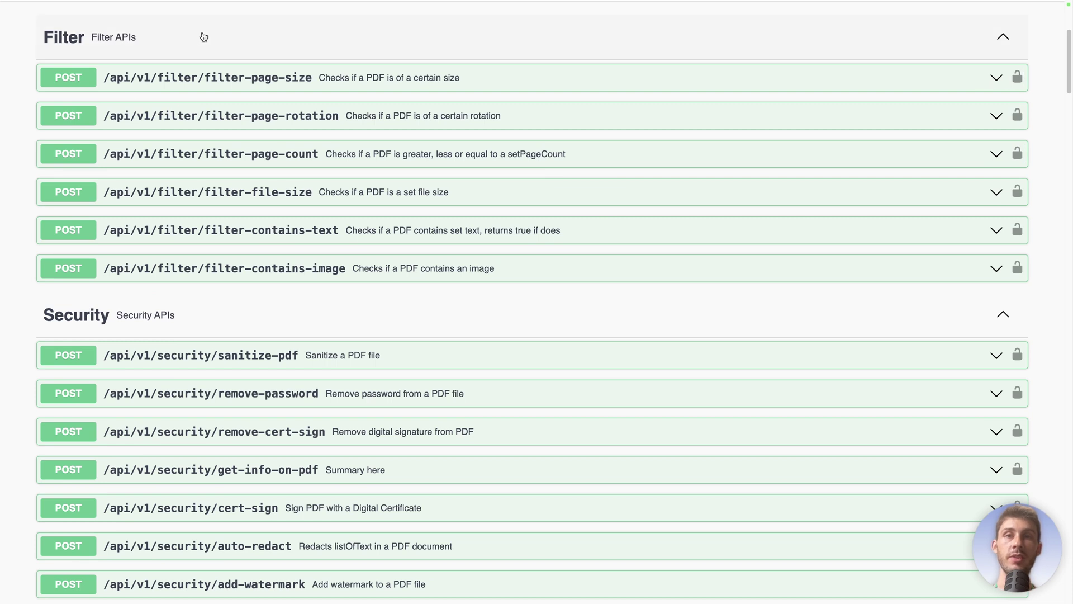
scroll(260, 329, "down", 10)
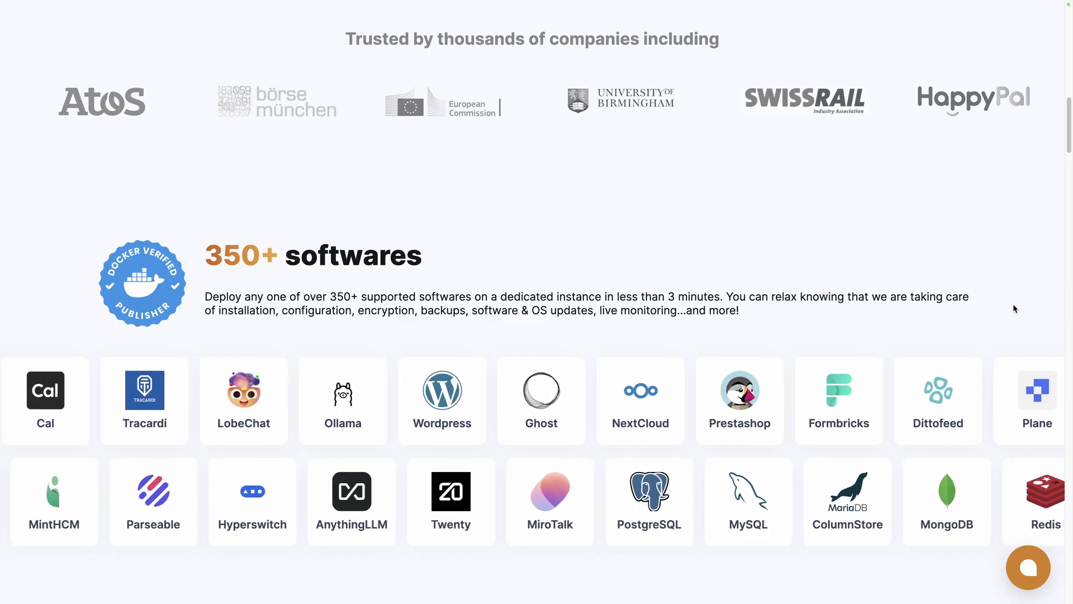
Step: Sign in to Elestio, start a first service, search 'stirl' and select Stirling-PDF
scroll(1014, 309, "down", 9)
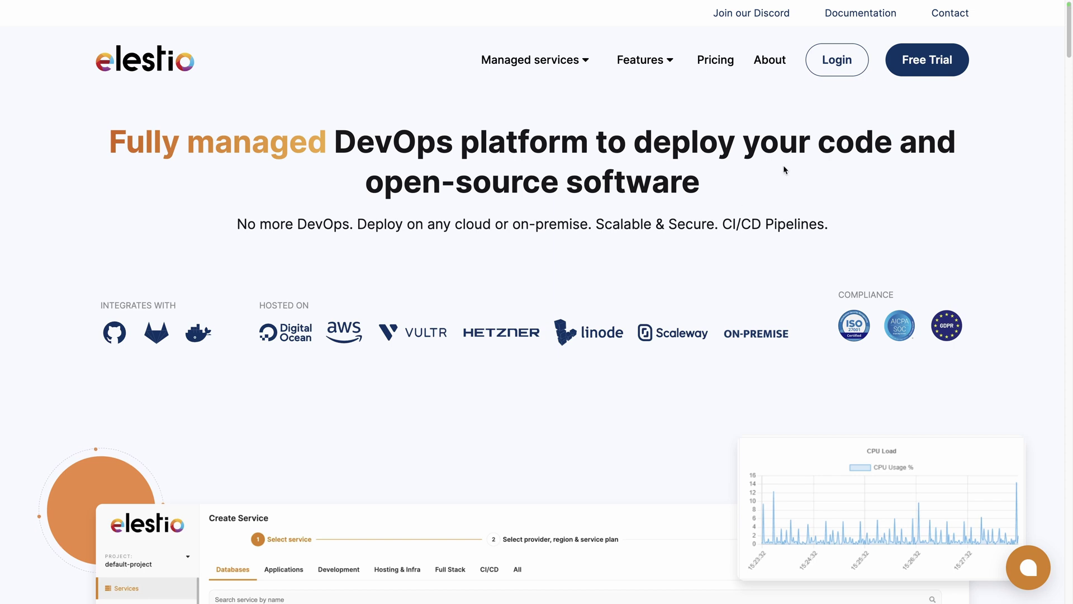
left_click(834, 74)
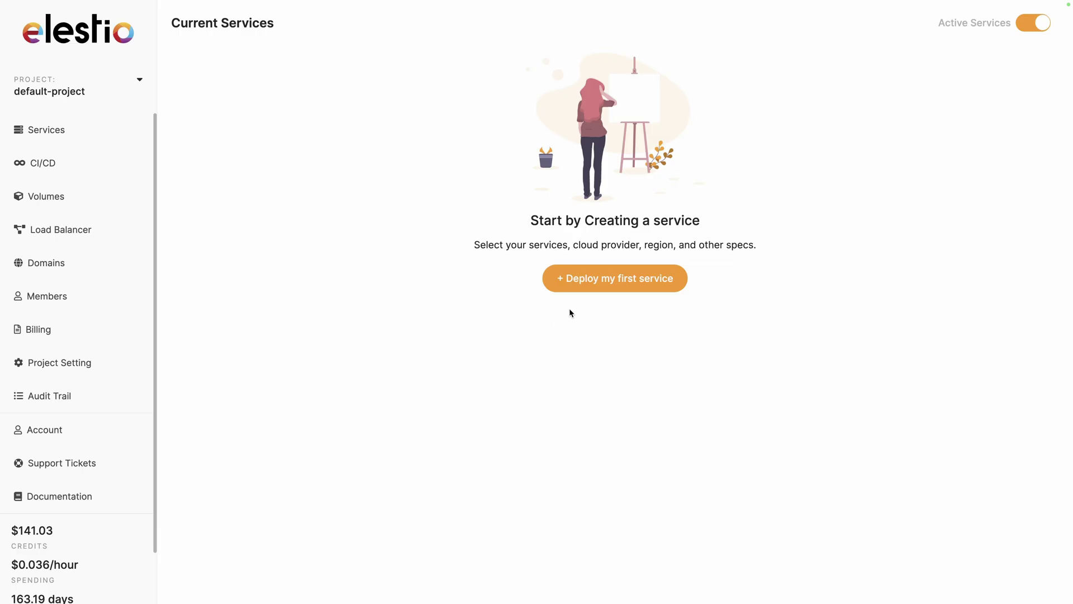
left_click(593, 286)
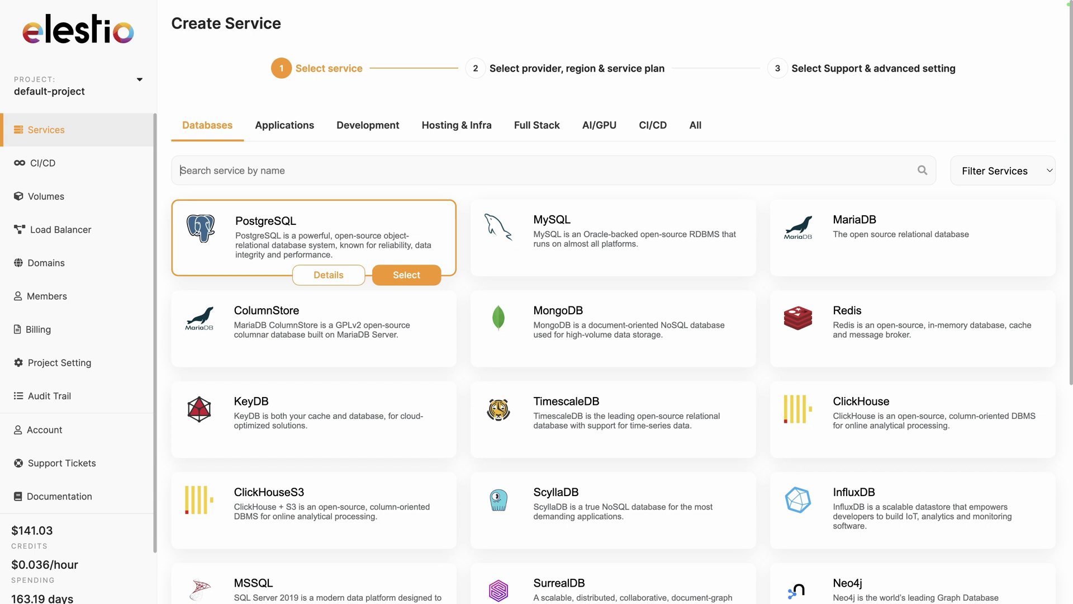
type("stirl")
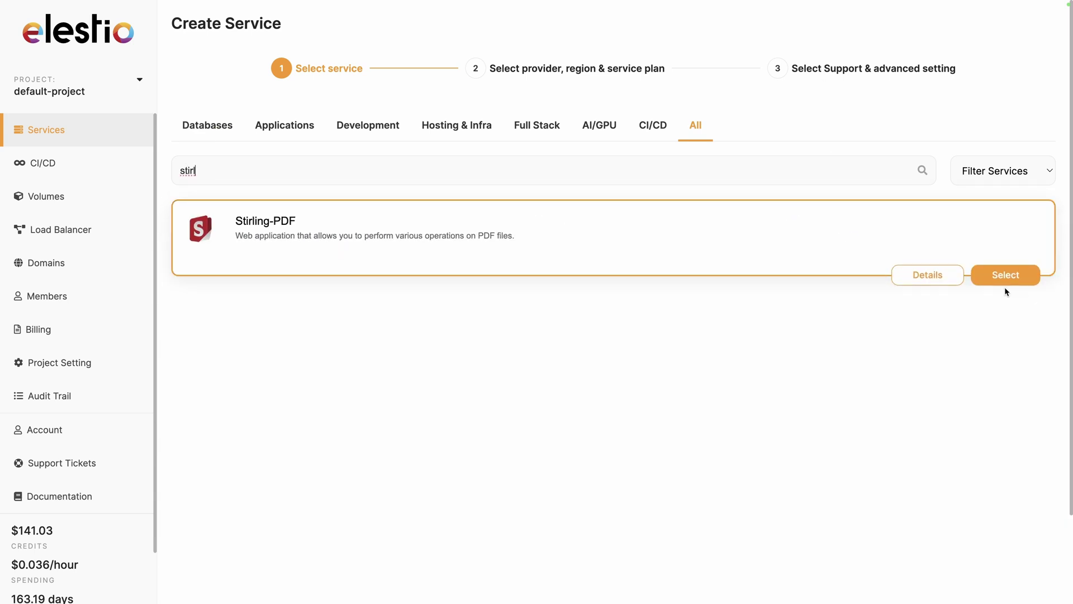
left_click(1006, 276)
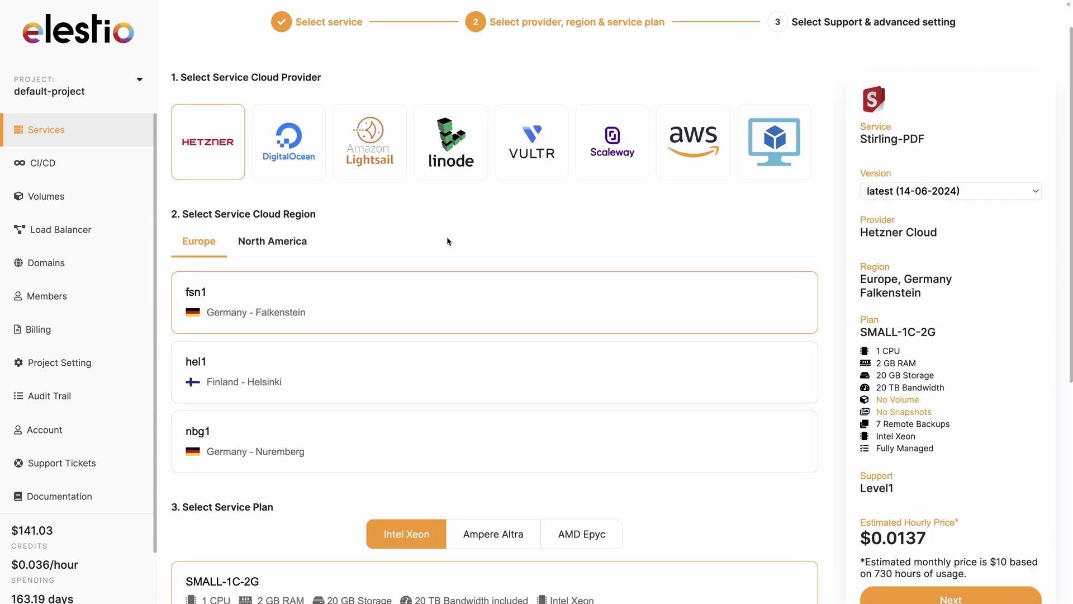
Step: Choose the MEDIUM-2C-4G plan, create the service, and open the admin password link
scroll(447, 336, "down", 1)
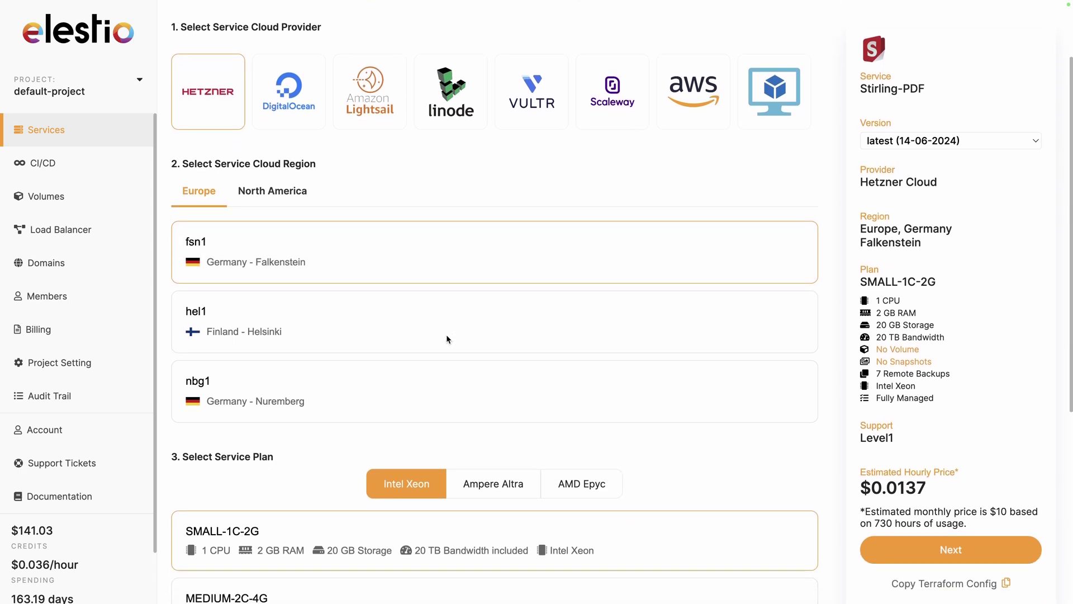
scroll(522, 379, "down", 5)
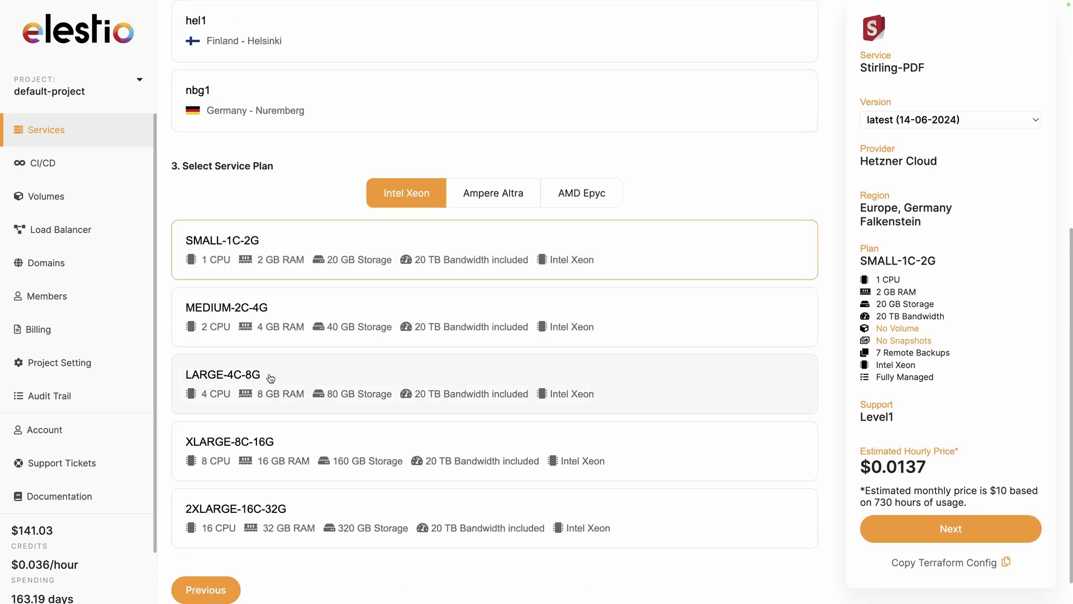
left_click(338, 314)
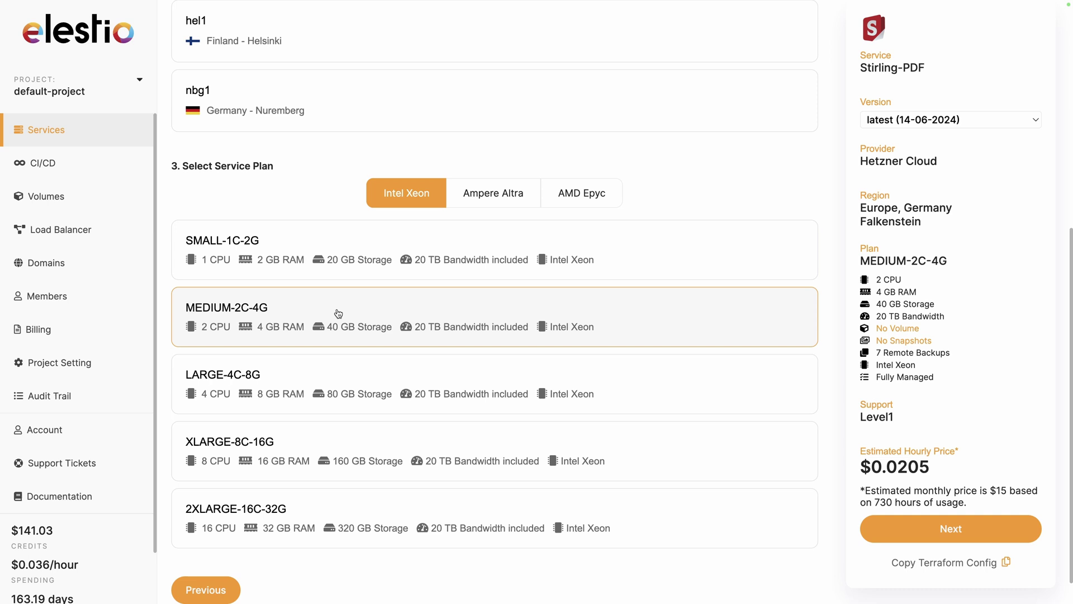
left_click(871, 527)
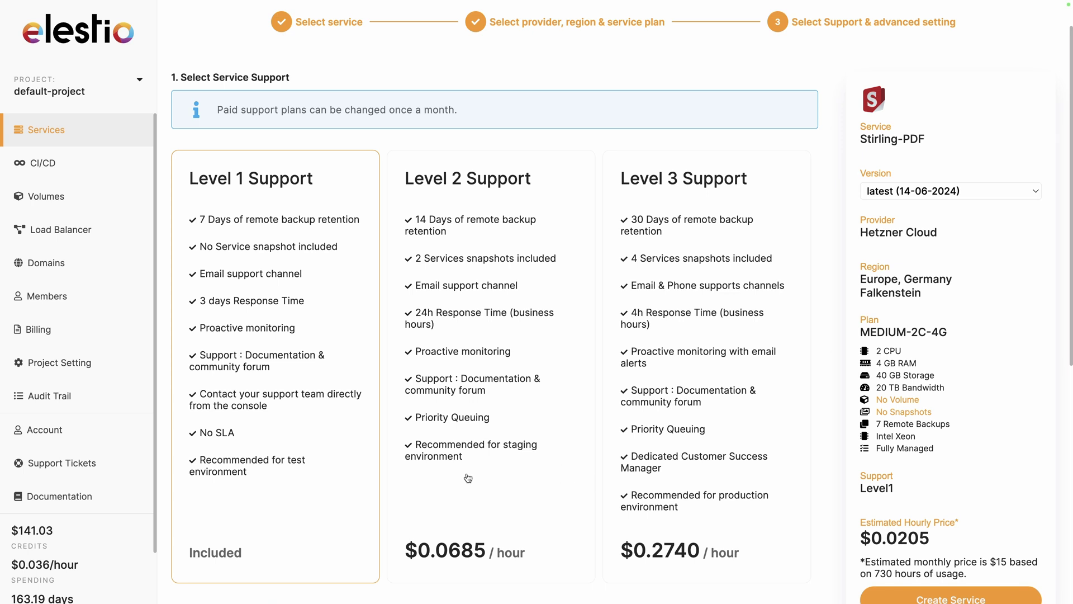
scroll(324, 467, "down", 1)
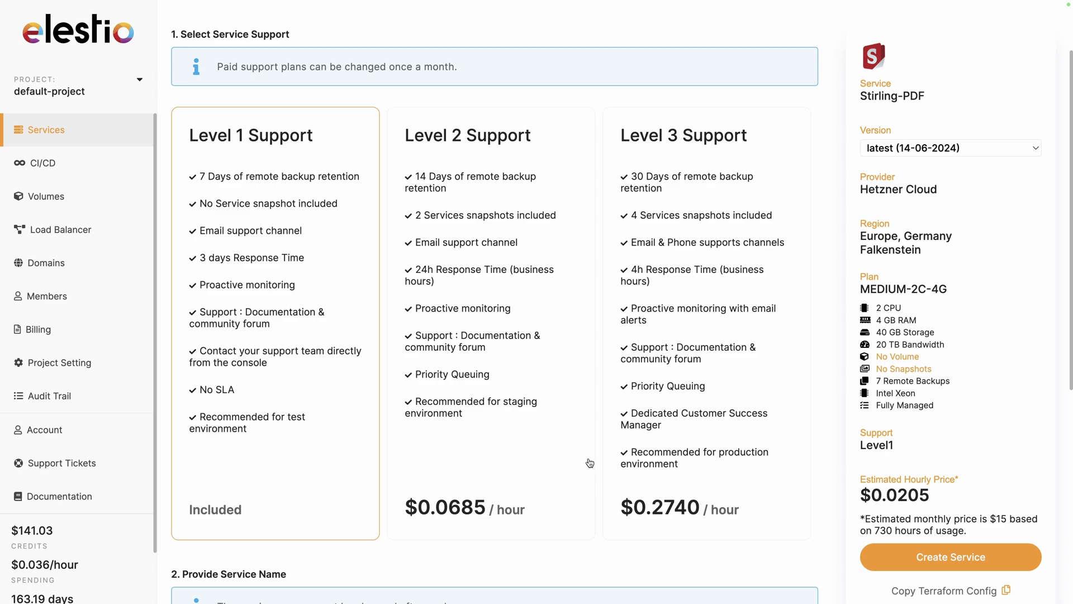
left_click(928, 565)
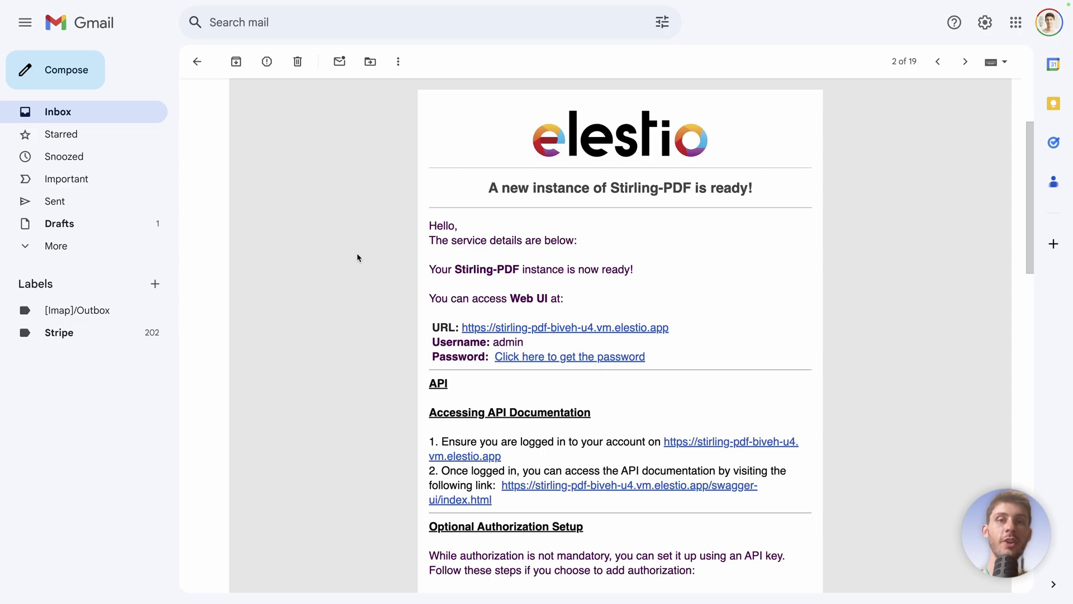
left_click(547, 361)
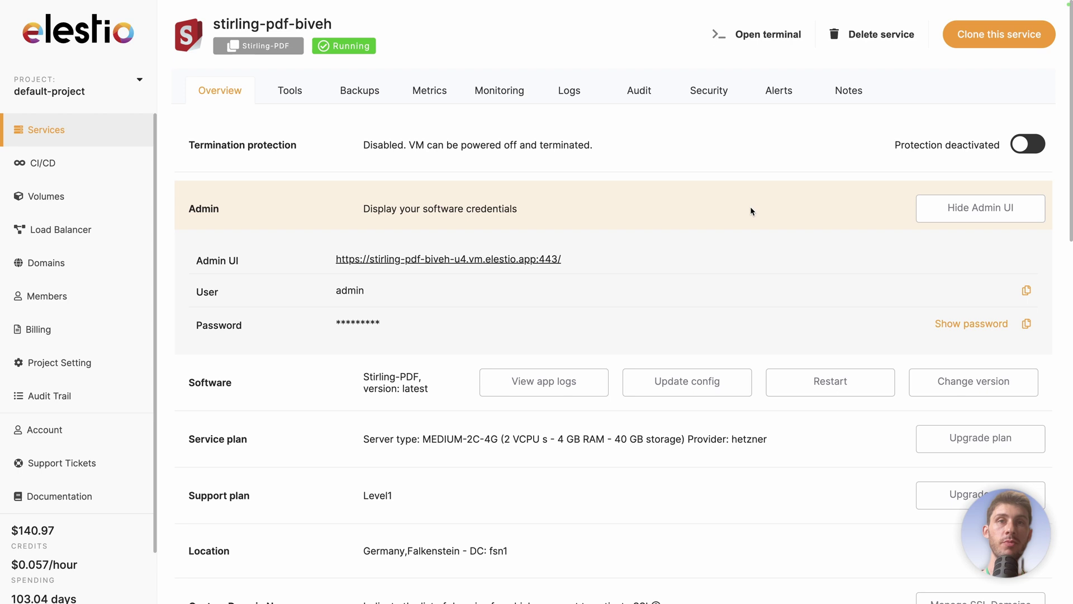
Step: Copy the admin password, then sign in to Stirling-PDF as admin with the pasted password
left_click(1027, 326)
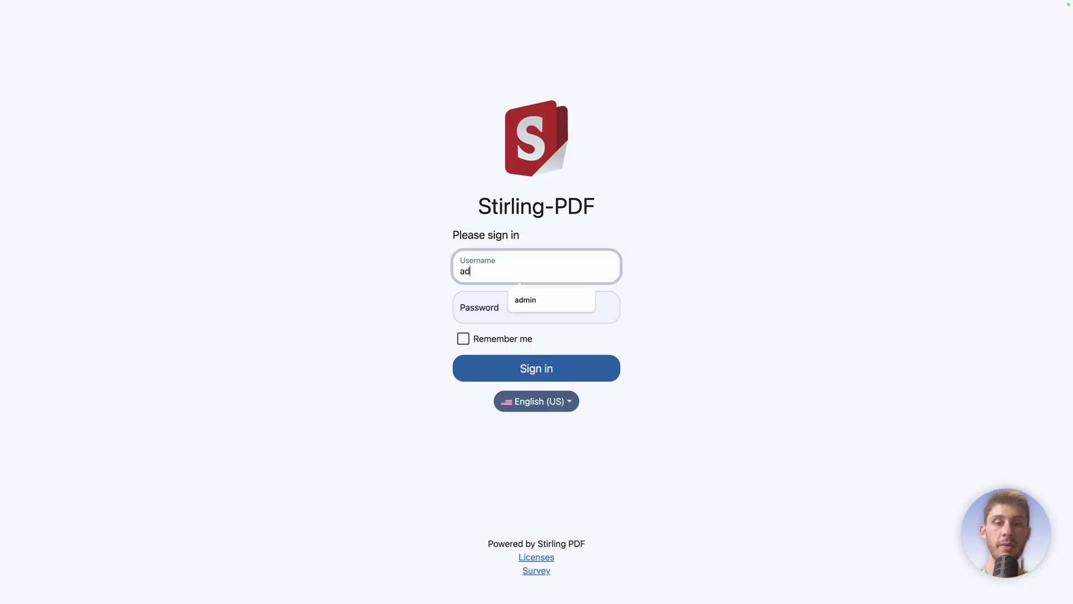
type("min")
left_click(530, 316)
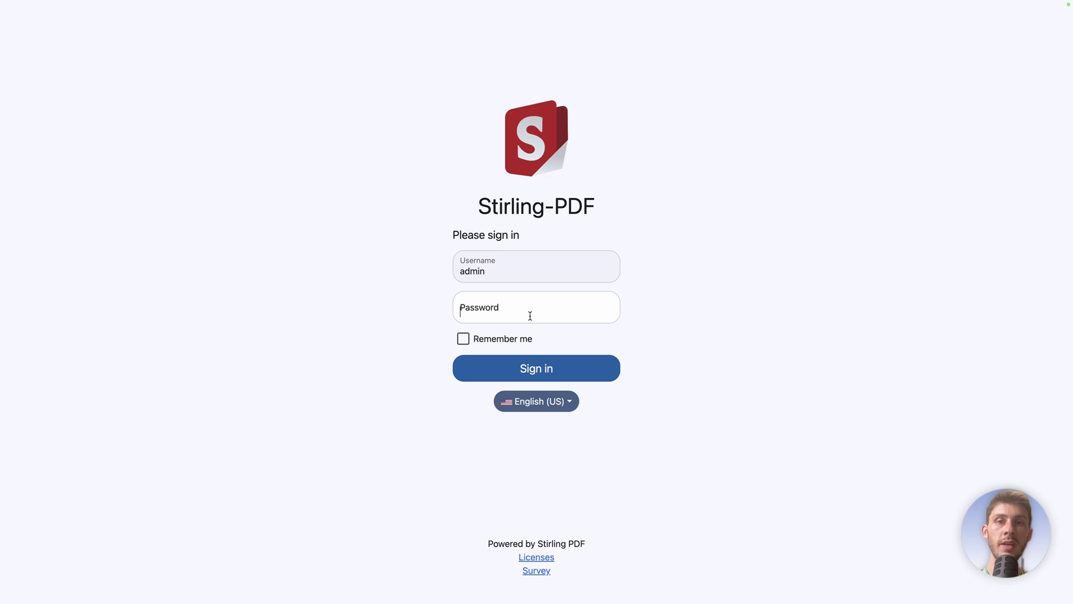
key("super+v")
left_click(400, 315)
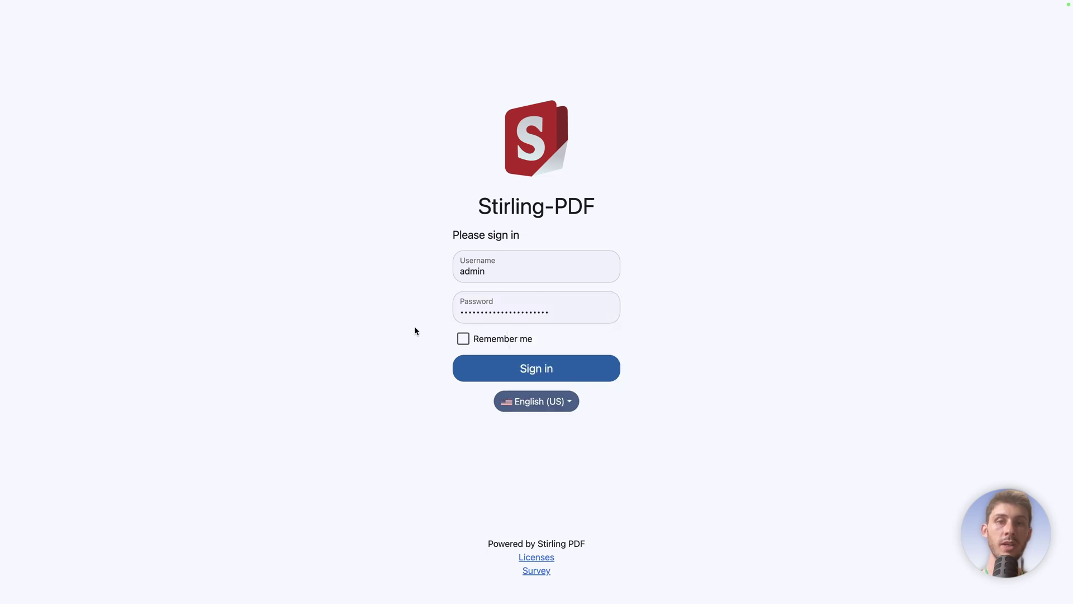
left_click(517, 369)
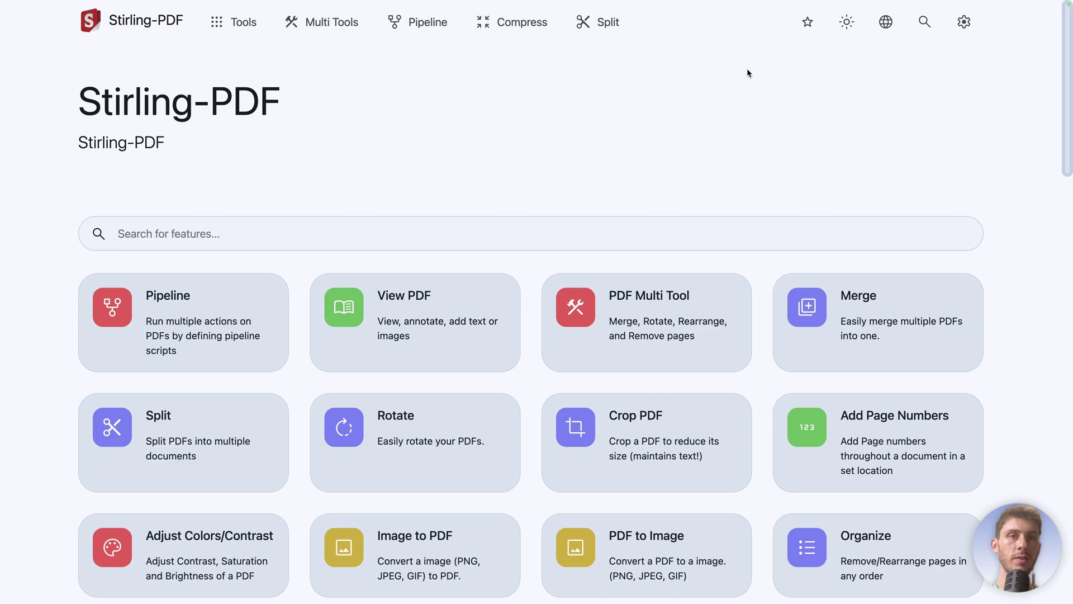
left_click(849, 30)
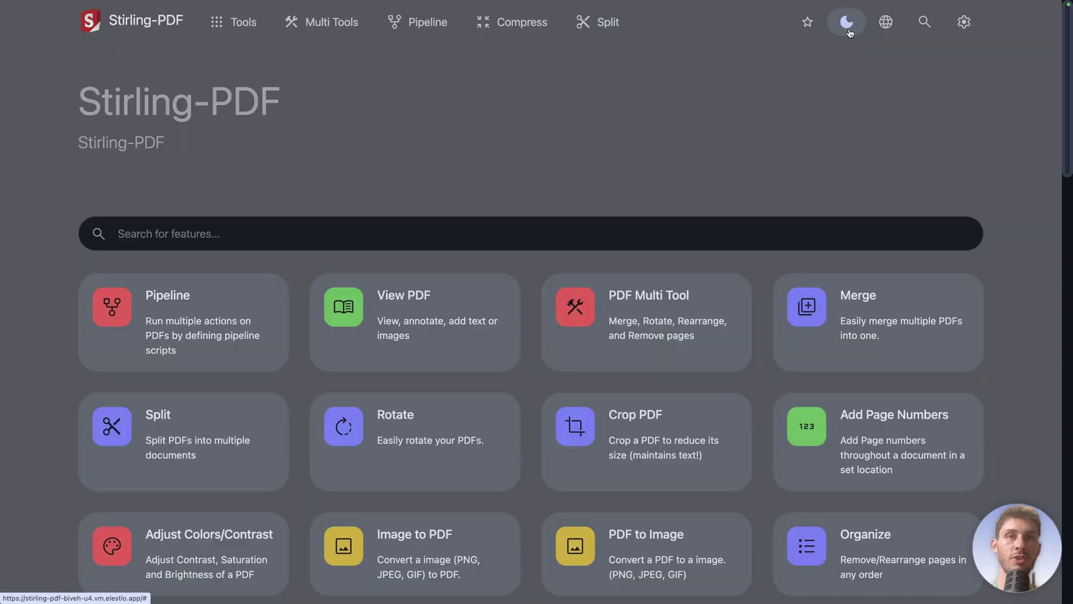
left_click(848, 32)
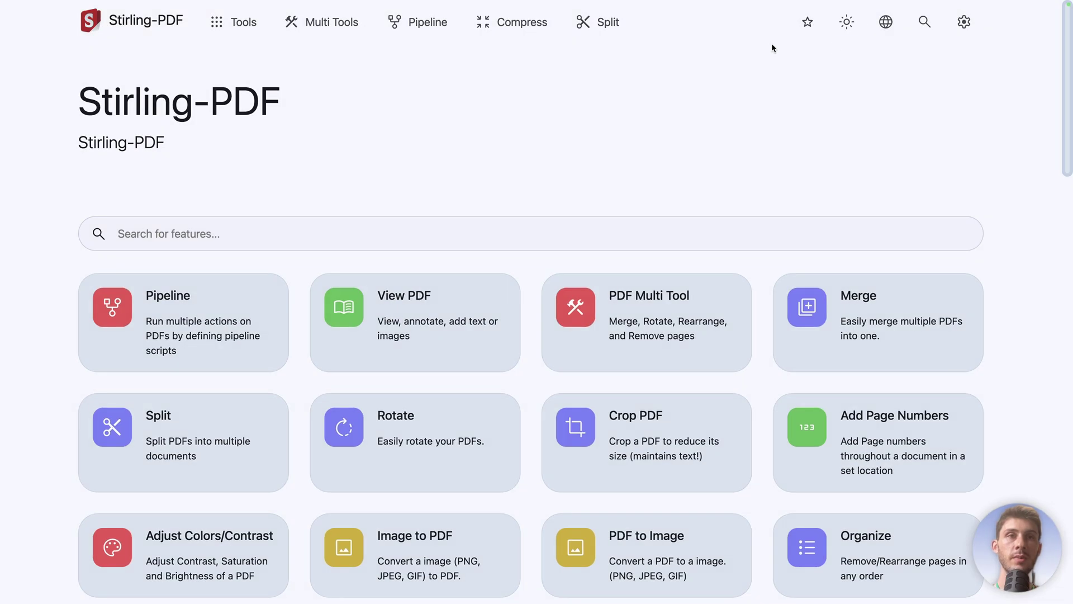
left_click(885, 21)
scroll(838, 163, "down", 3)
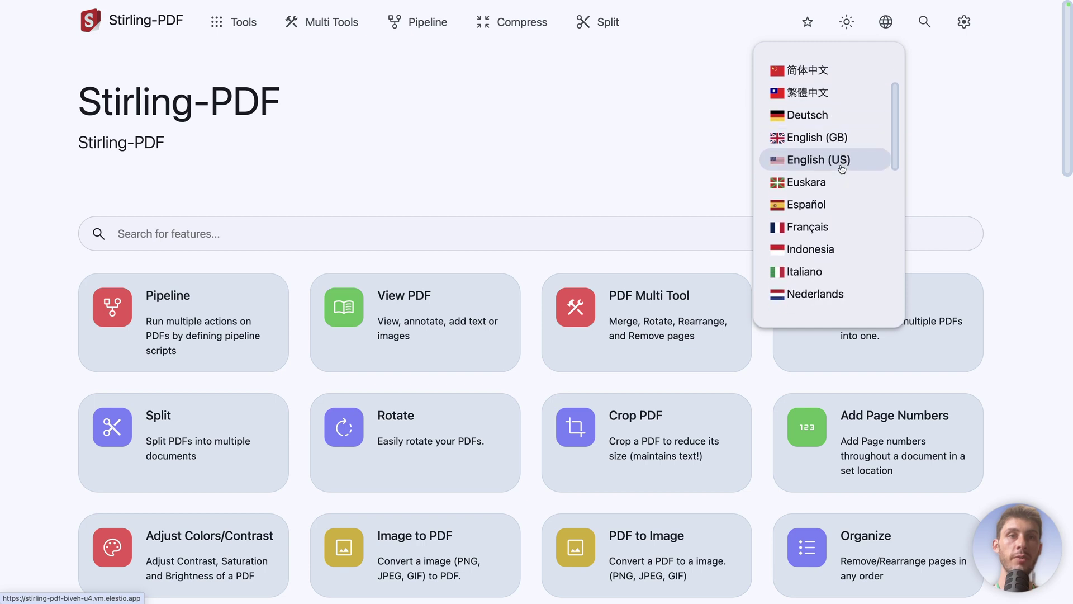
left_click(618, 150)
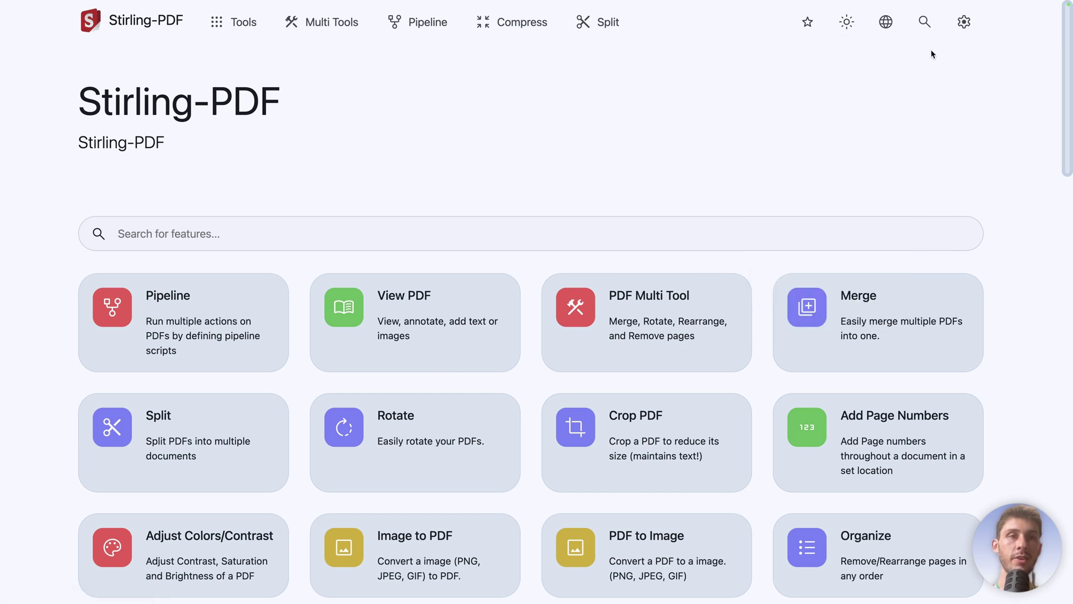
left_click(924, 23)
left_click(892, 84)
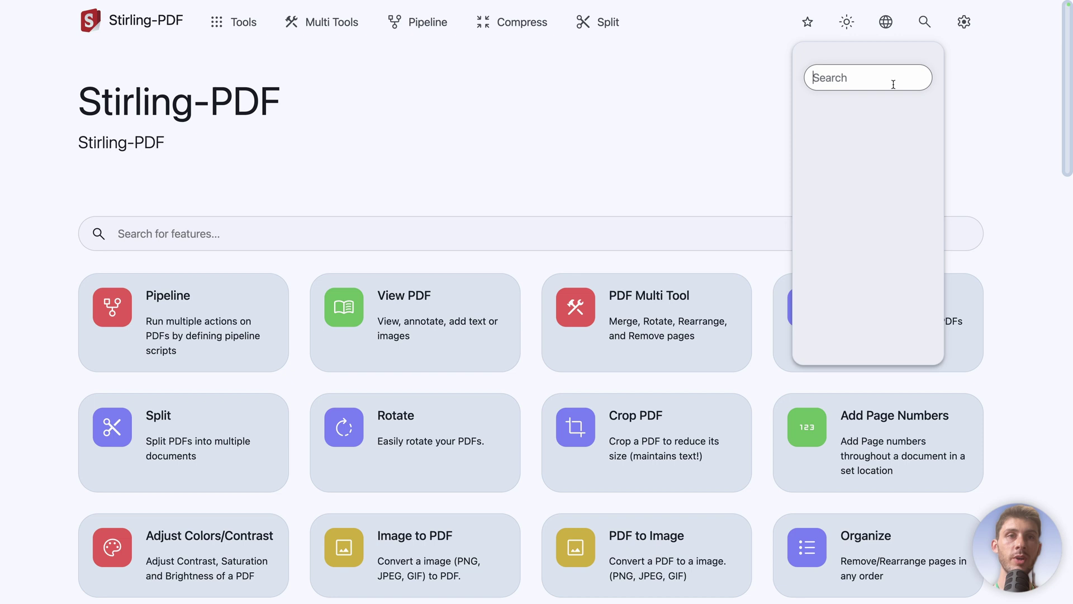
type("page")
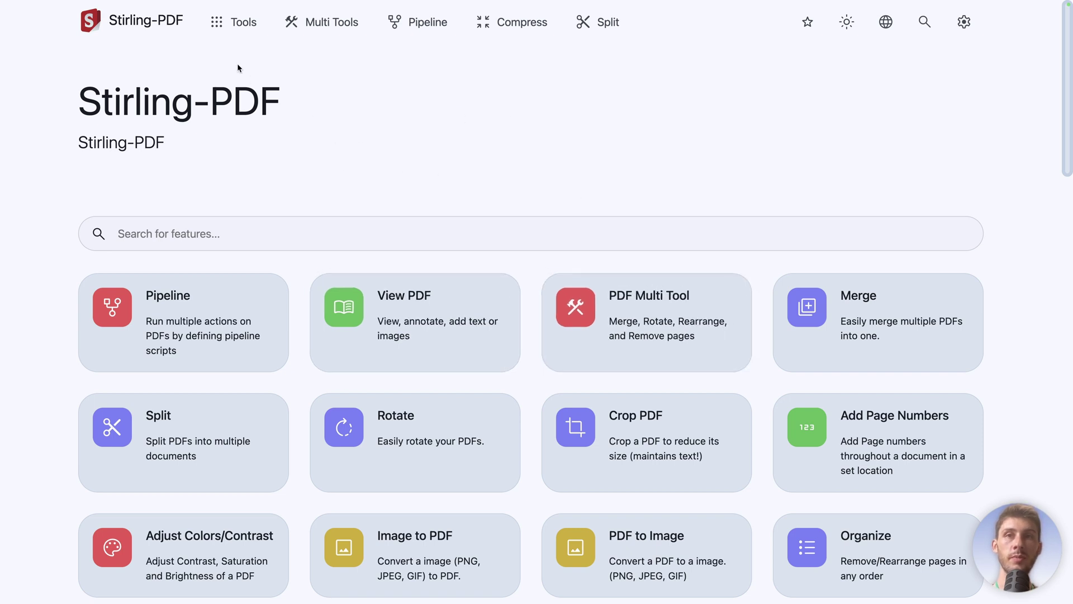
Step: Show every tool category, from Organize to Advanced, via the Tools menu
left_click(218, 28)
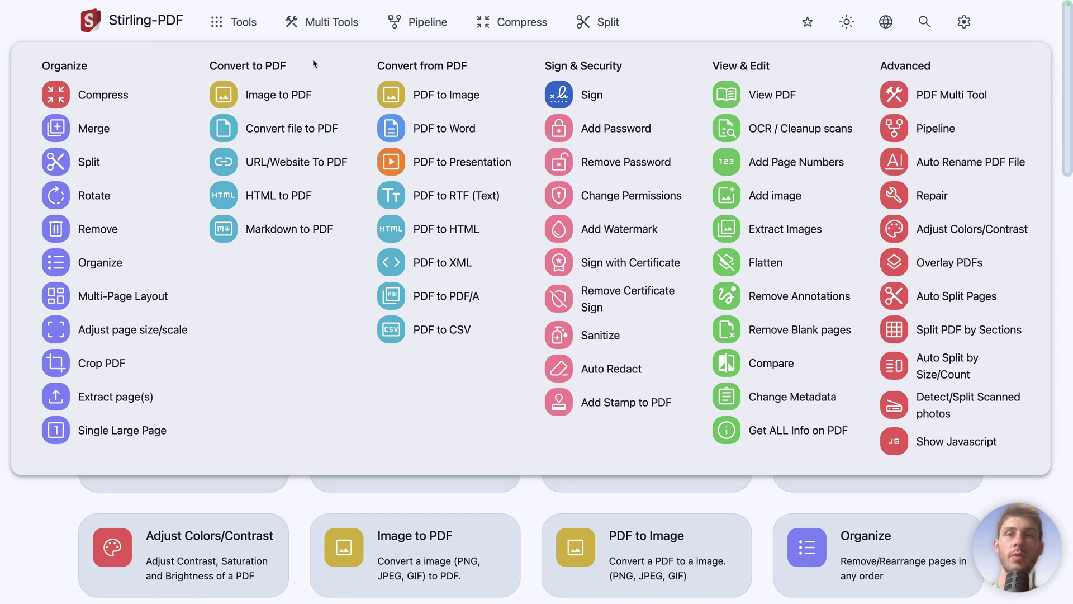
Step: Convert logo.jpg with Image to PDF using Maintain Aspect Ratios and Color output
left_click(275, 93)
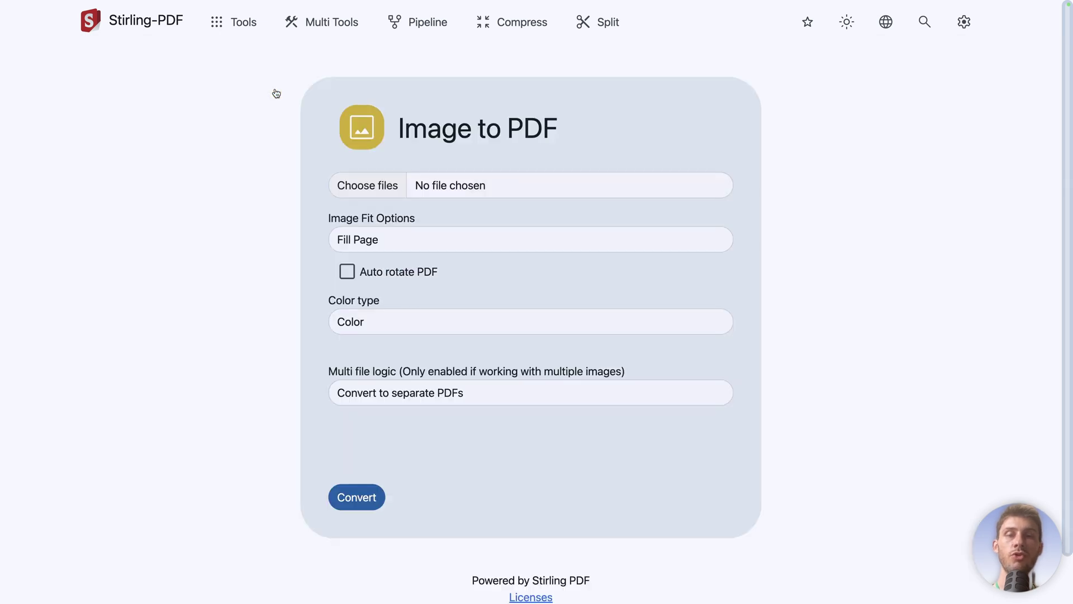
left_click(345, 194)
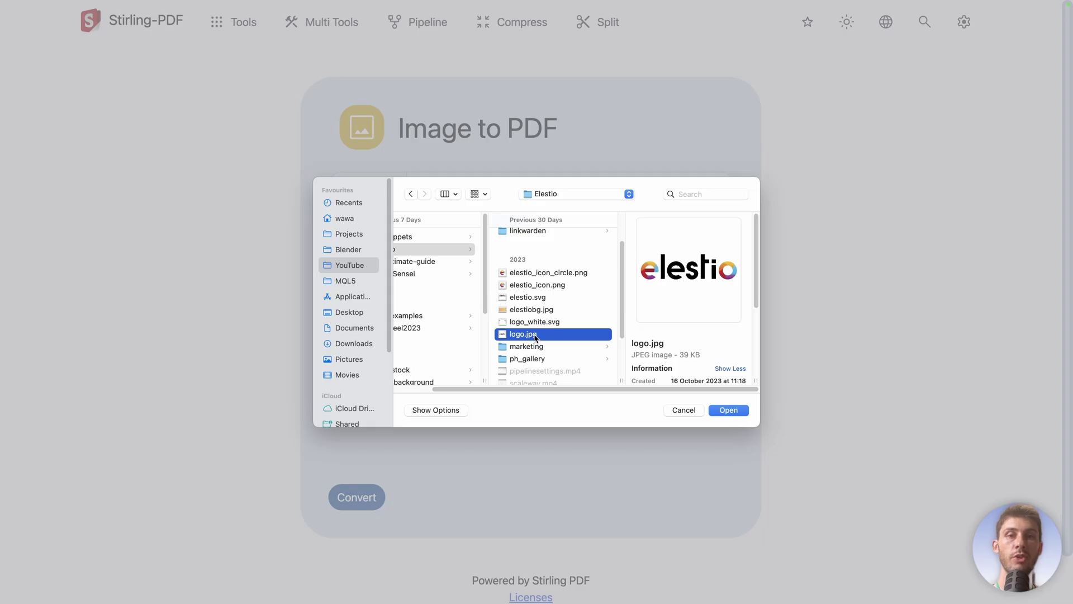
left_click(727, 411)
left_click(521, 245)
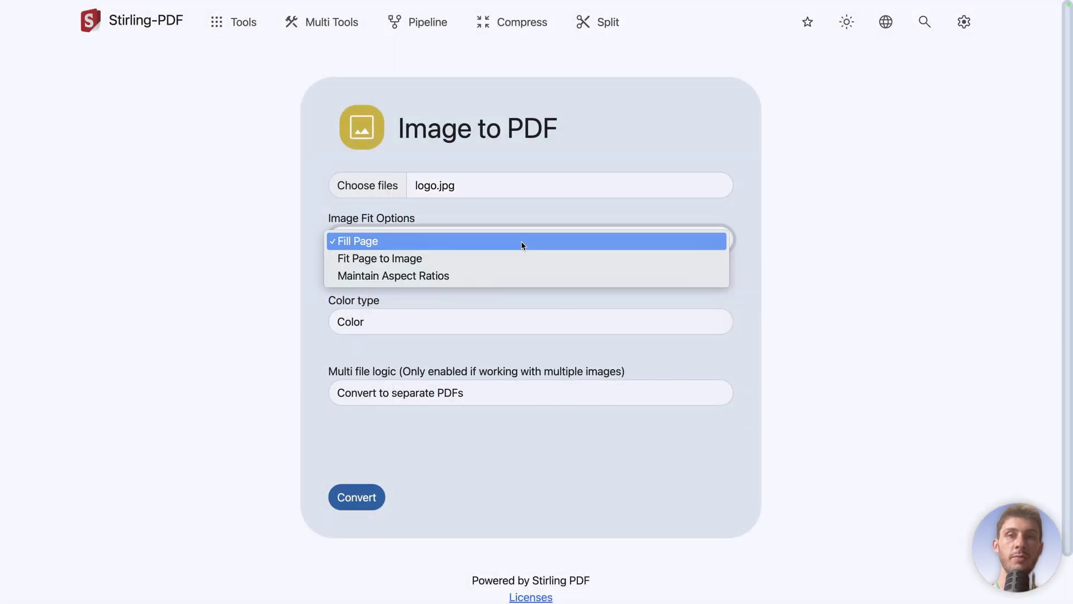
left_click(500, 278)
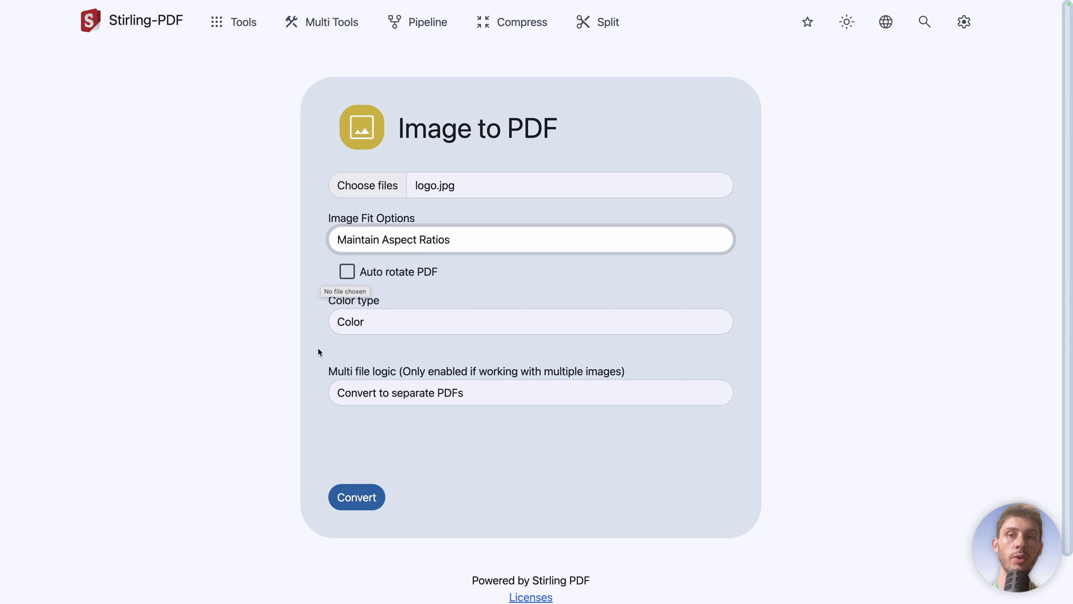
left_click(413, 323)
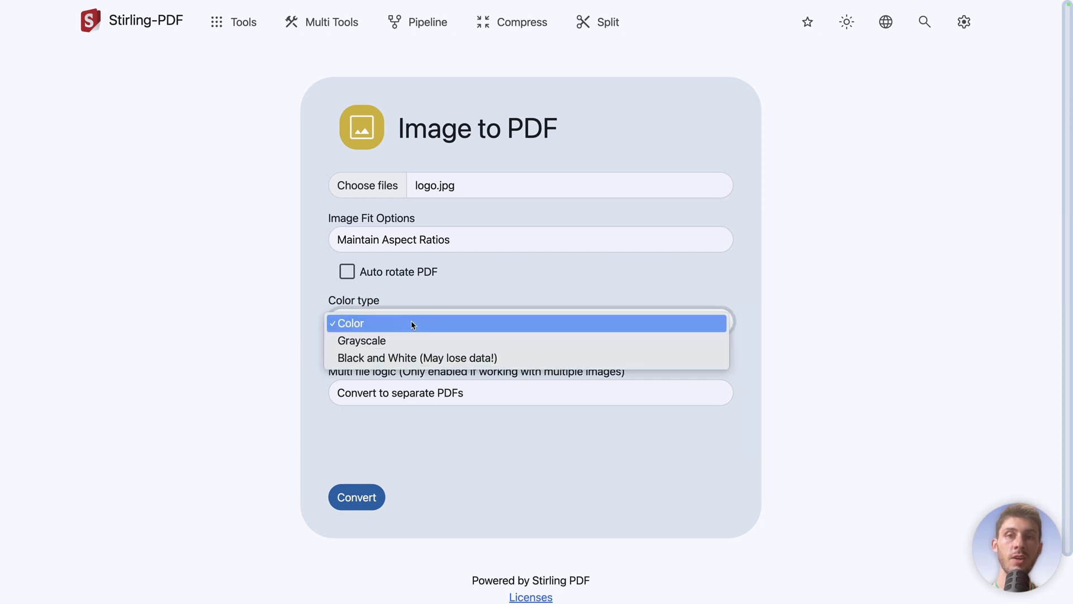
left_click(309, 334)
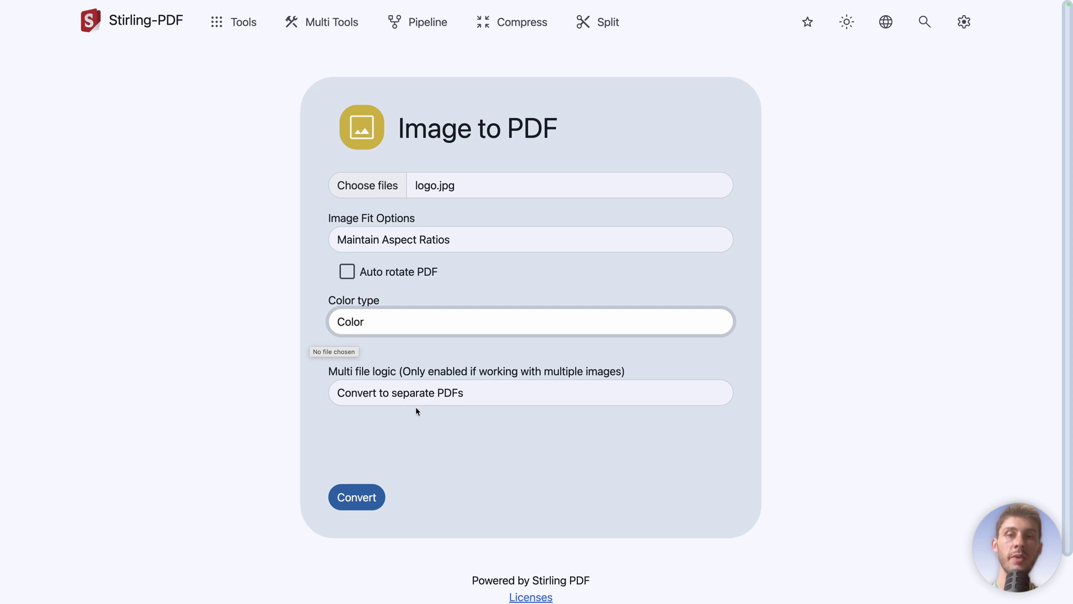
left_click(358, 496)
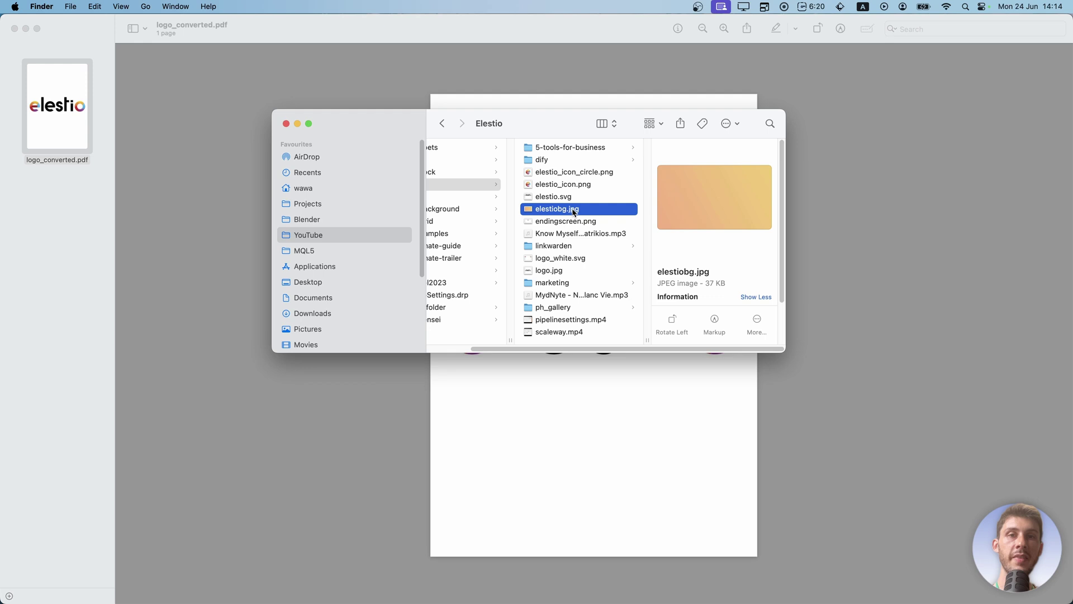
Step: Select elestiobg.jpg, elestio_icon.png and logo.jpg in Finder and drop them into the converter
left_click(574, 186)
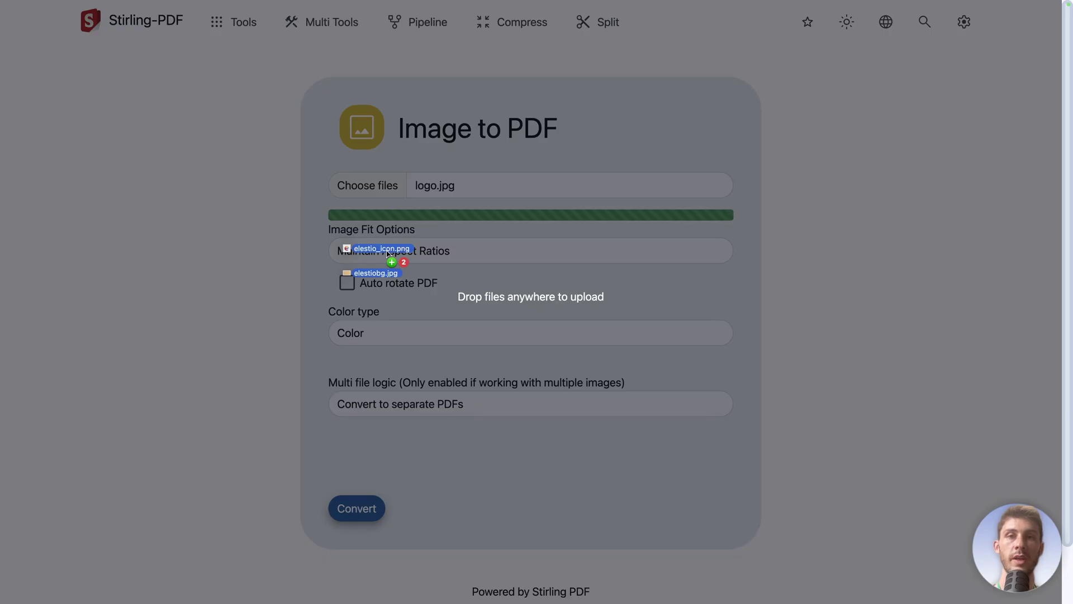
left_click_drag(359, 256, 384, 252)
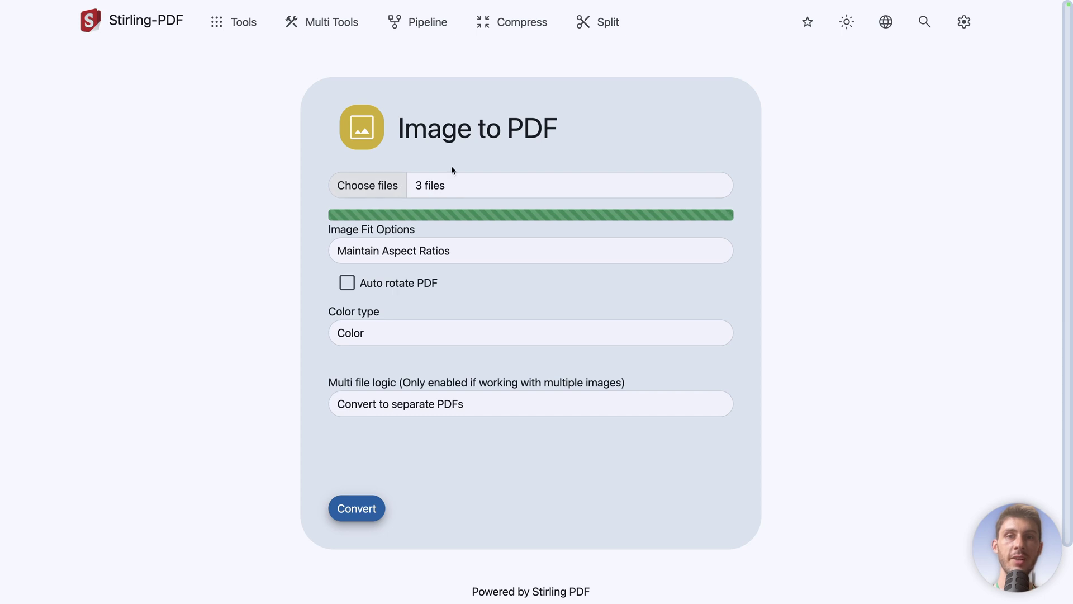
Step: Set multi-file logic to Merge into single PDF and convert the three images
left_click(384, 404)
left_click(379, 389)
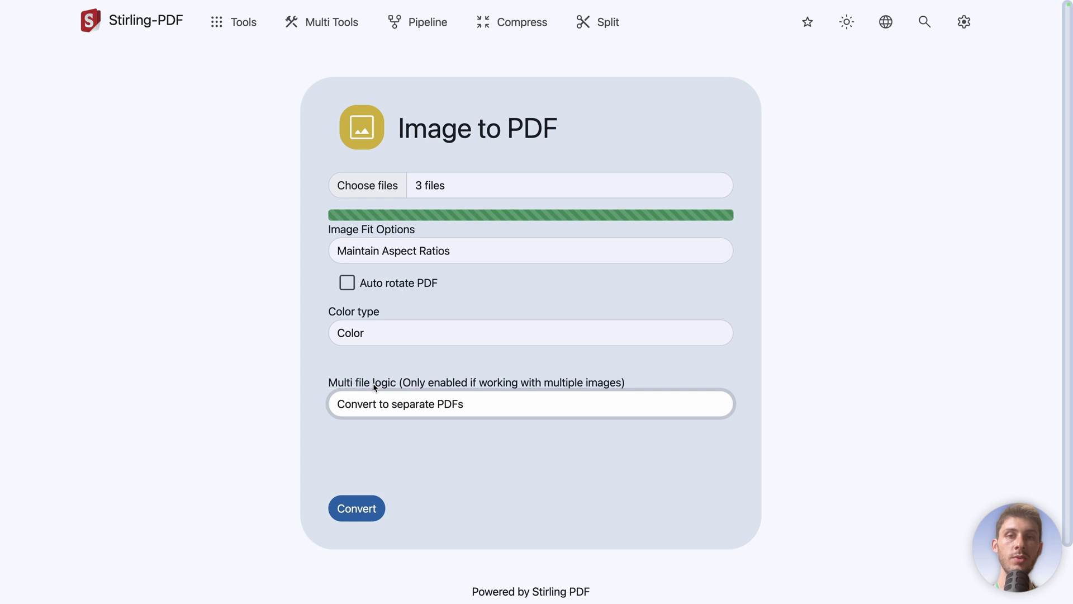
left_click(354, 507)
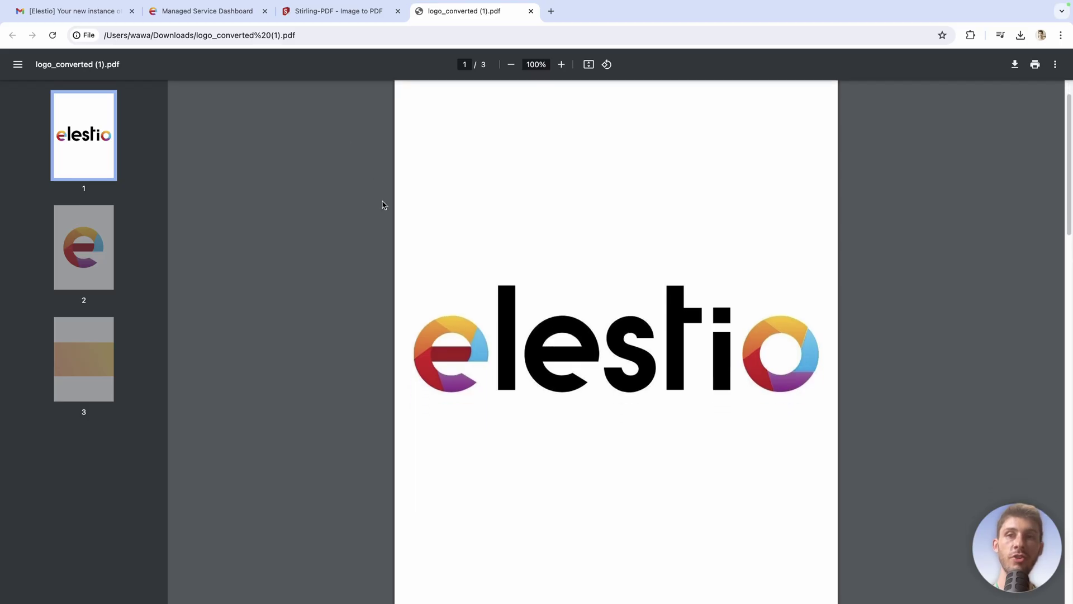
Step: Scroll through the three pages of logo_converted (1).pdf
scroll(384, 205, "down", 8)
scroll(384, 204, "down", 10)
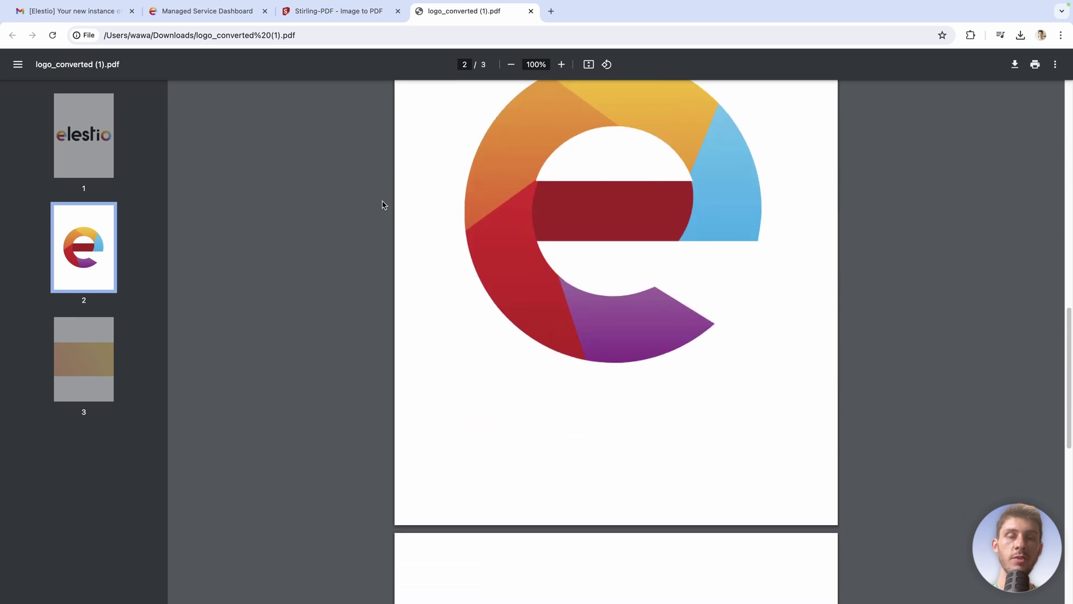
scroll(384, 205, "down", 3)
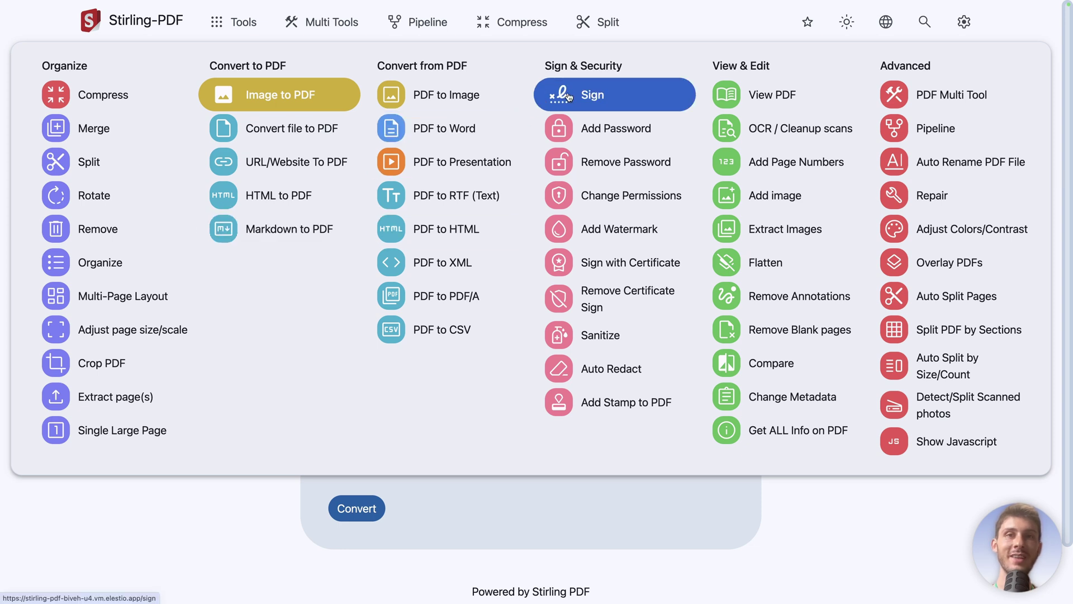
Step: Open the Sign tool, preview the pages of logo_converted (1).pdf, and choose Draw Signature
left_click(542, 103)
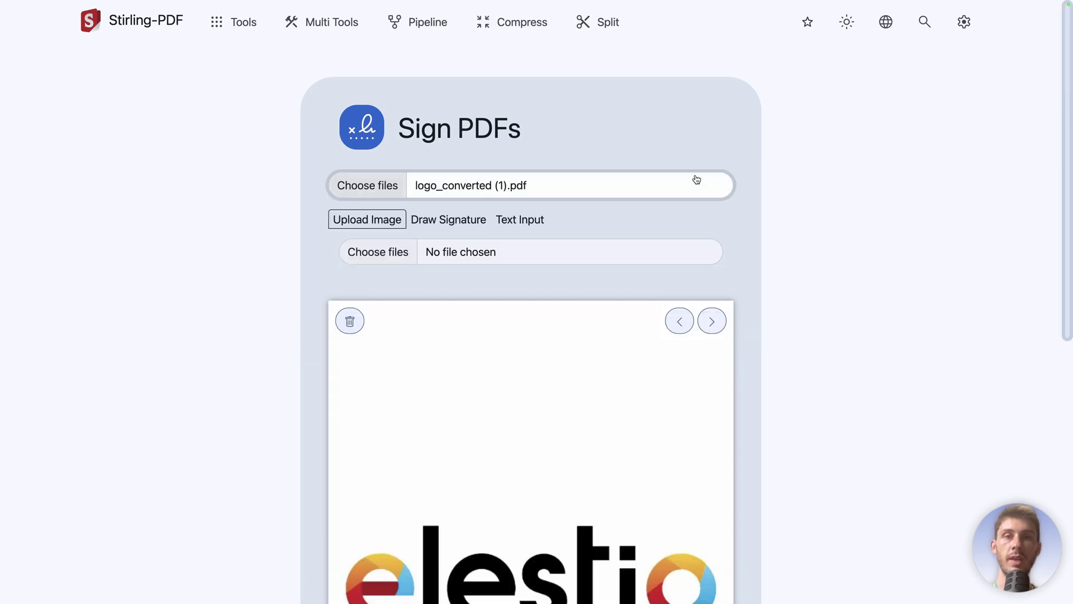
scroll(821, 253, "down", 5)
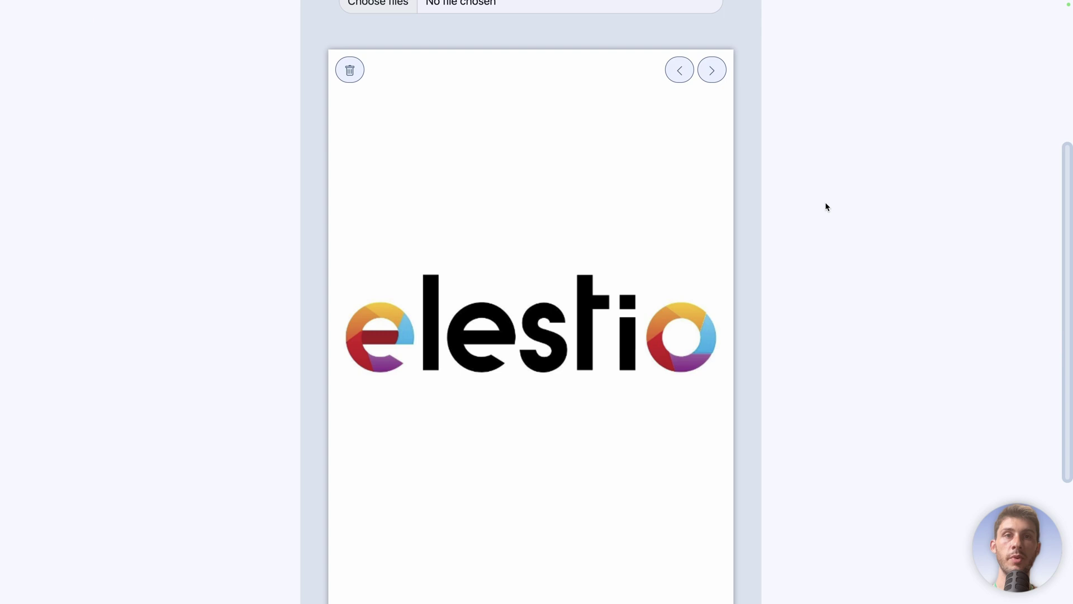
left_click(720, 73)
left_click(720, 73)
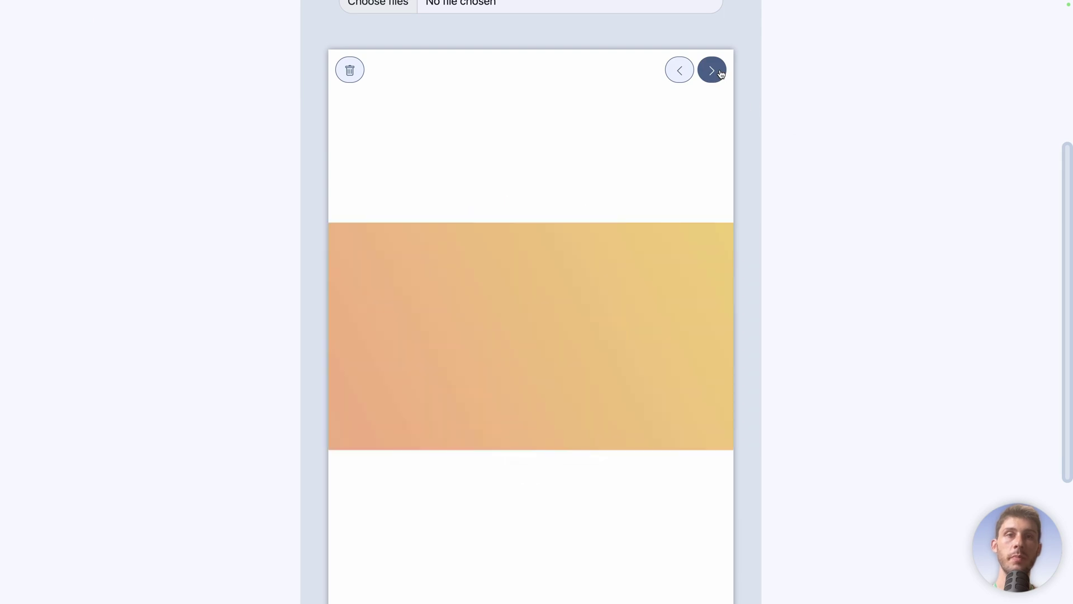
scroll(813, 245, "down", 2)
scroll(820, 249, "up", 3)
scroll(820, 253, "up", 3)
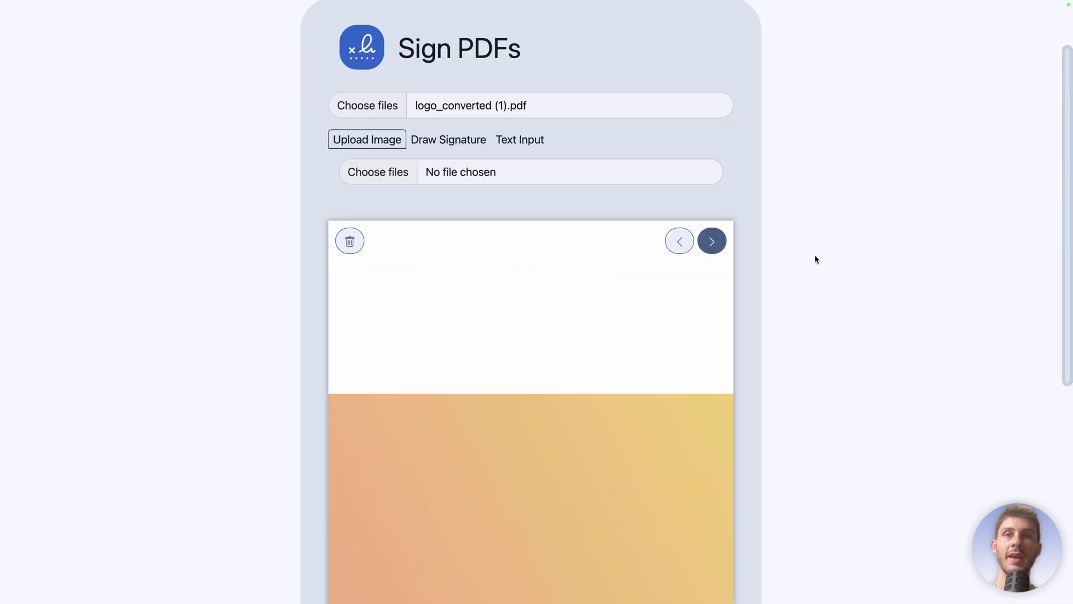
scroll(819, 240, "up", 1)
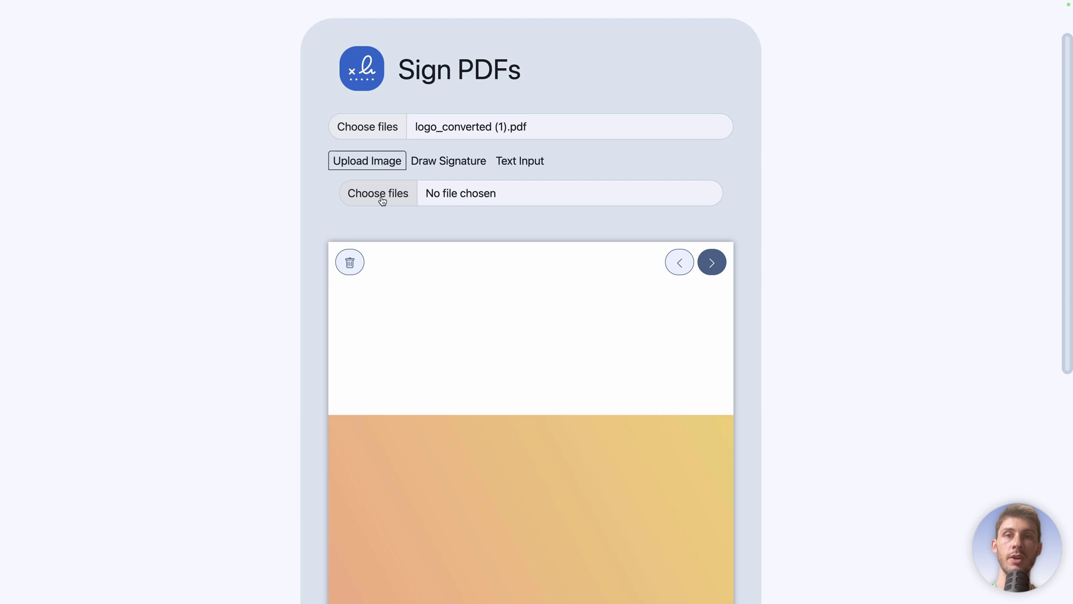
left_click(432, 166)
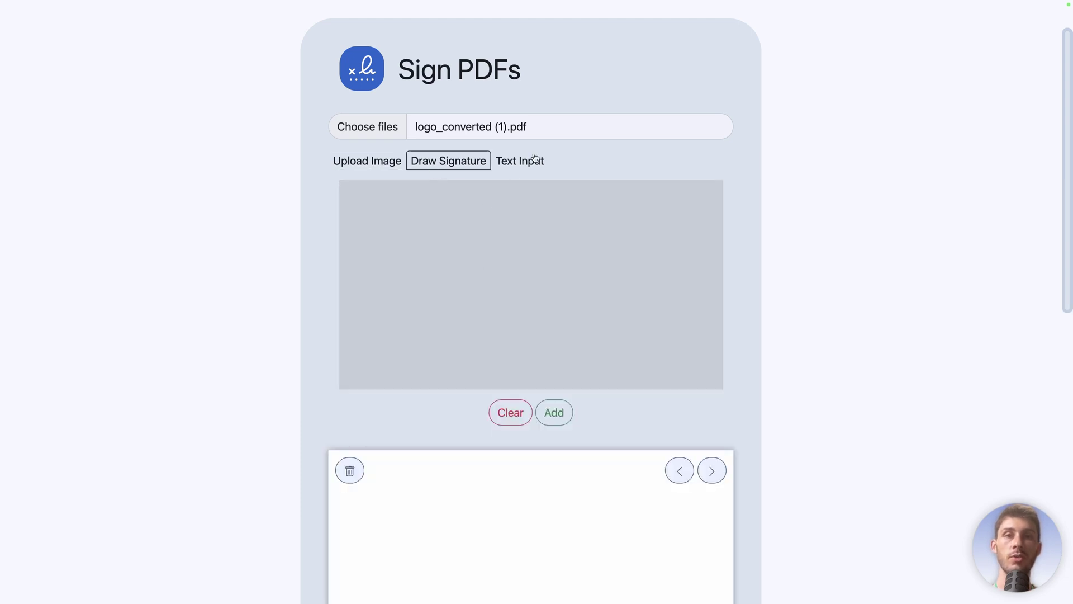
Step: Enter 'Elestio Team' as a typed text signature
left_click(534, 161)
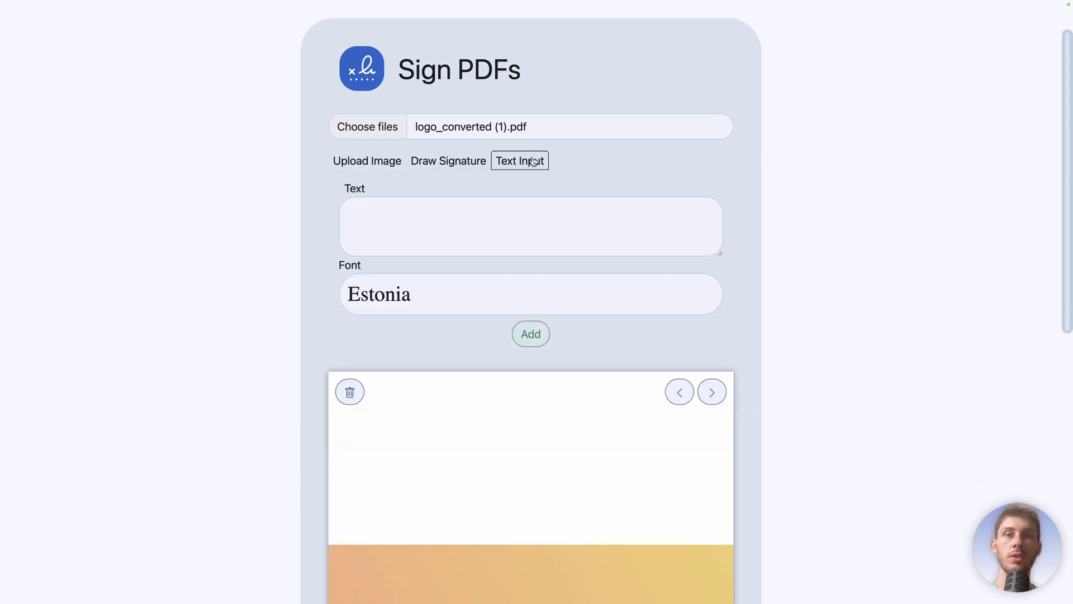
left_click(410, 218)
type("Elestio Team")
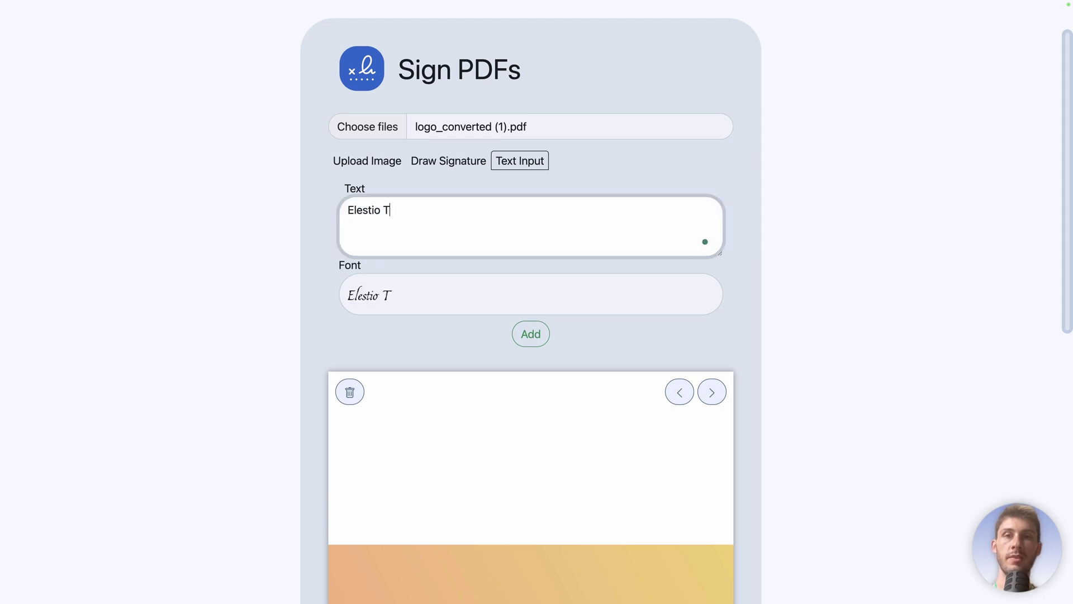
Step: Compare several signature fonts, settle on a script font, and add the signature to the page
left_click(402, 301)
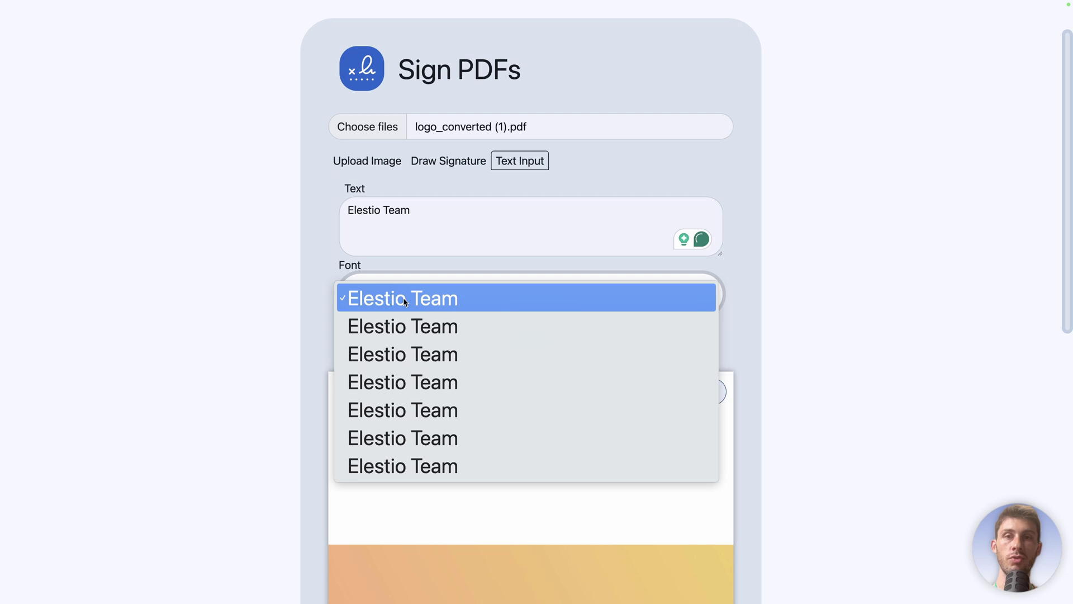
left_click(250, 286)
key("Down")
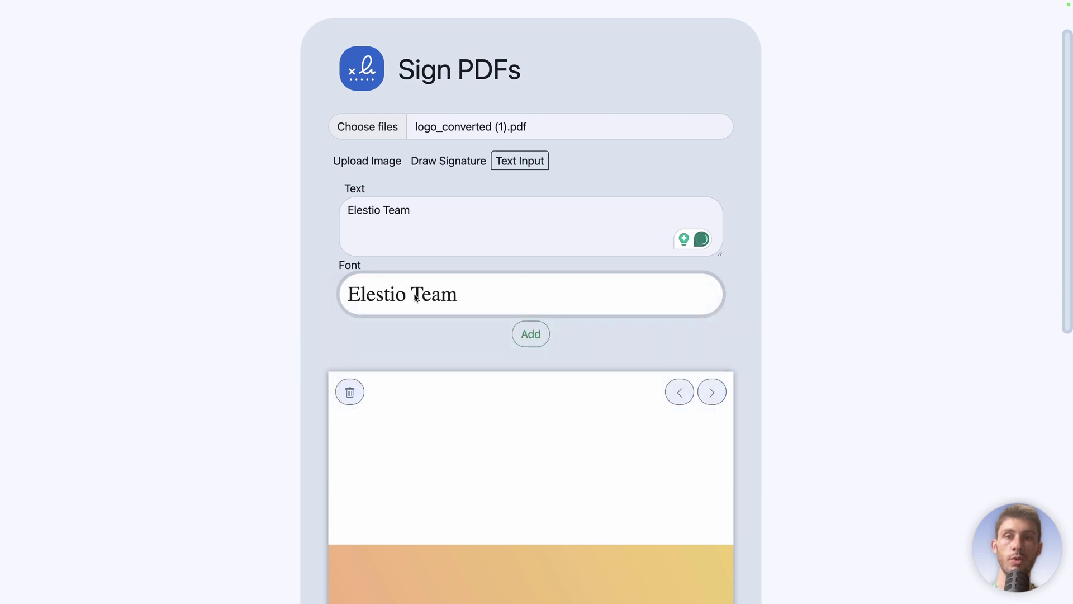
left_click(423, 291)
left_click(418, 320)
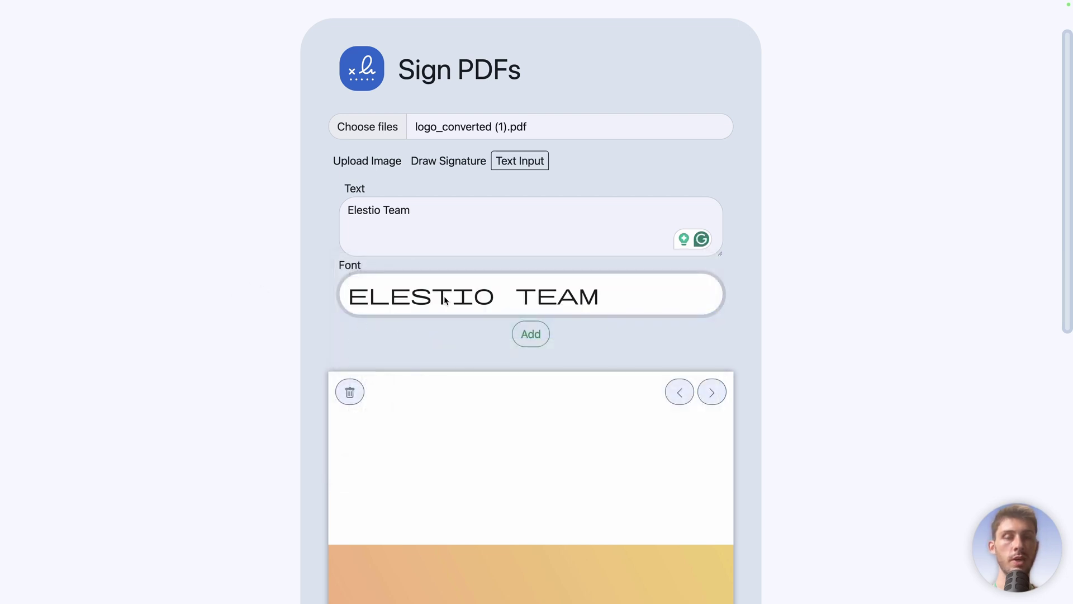
left_click(401, 291)
left_click(444, 326)
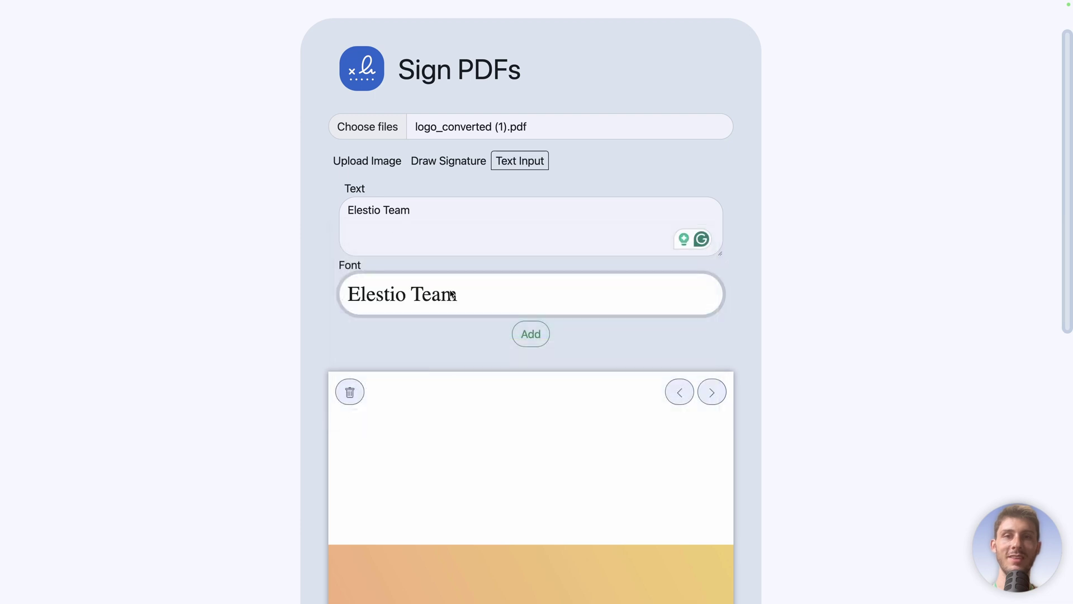
left_click(374, 308)
left_click(390, 324)
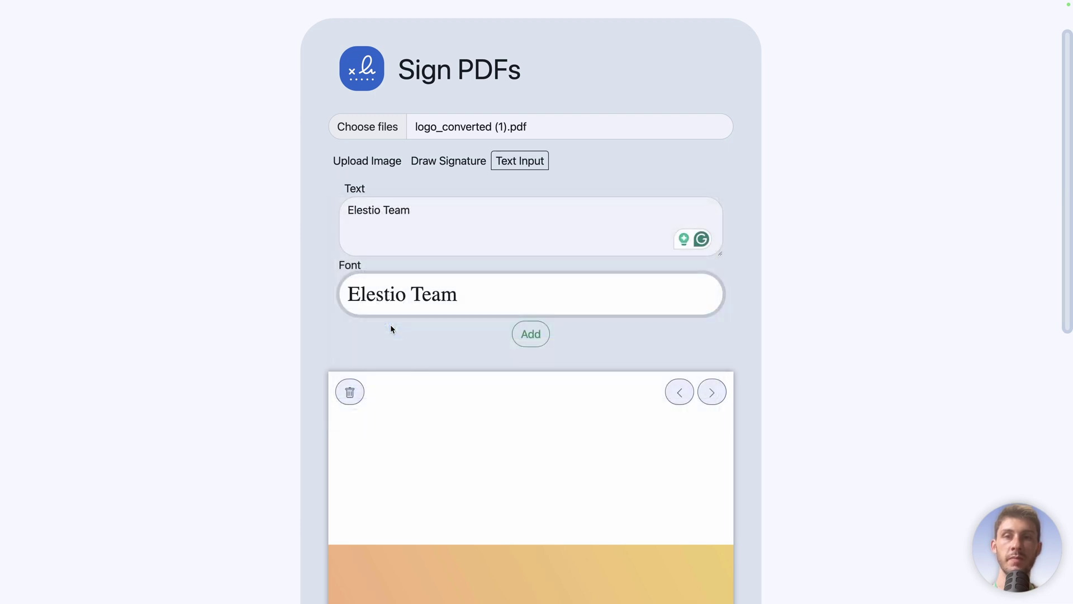
left_click(531, 338)
Step: Move the Elestio Team signature below the gradient band to the lower right and shrink it
scroll(408, 340, "down", 5)
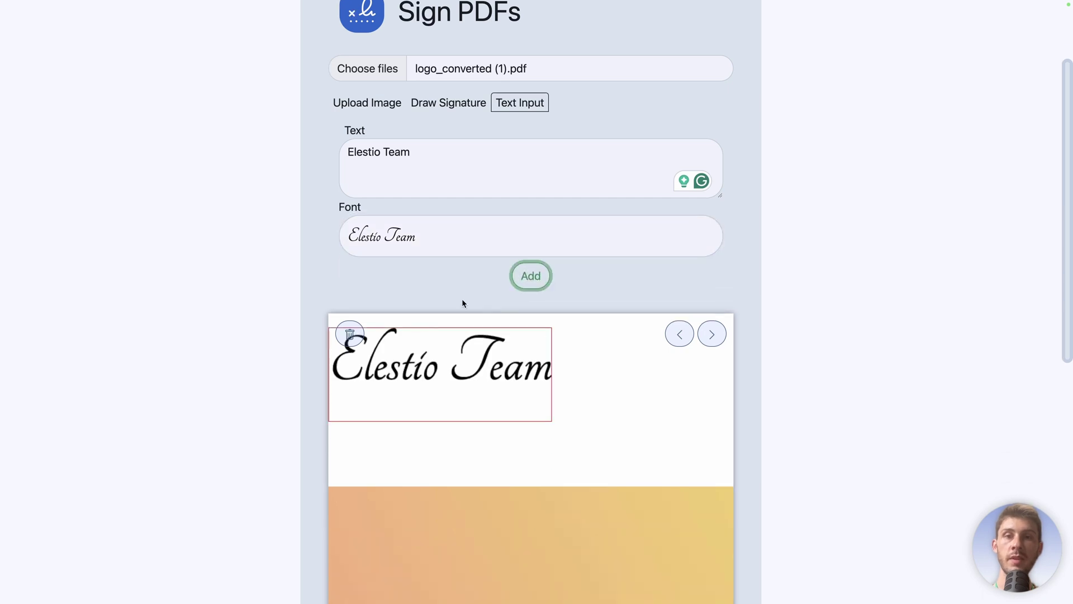
scroll(565, 270, "down", 1)
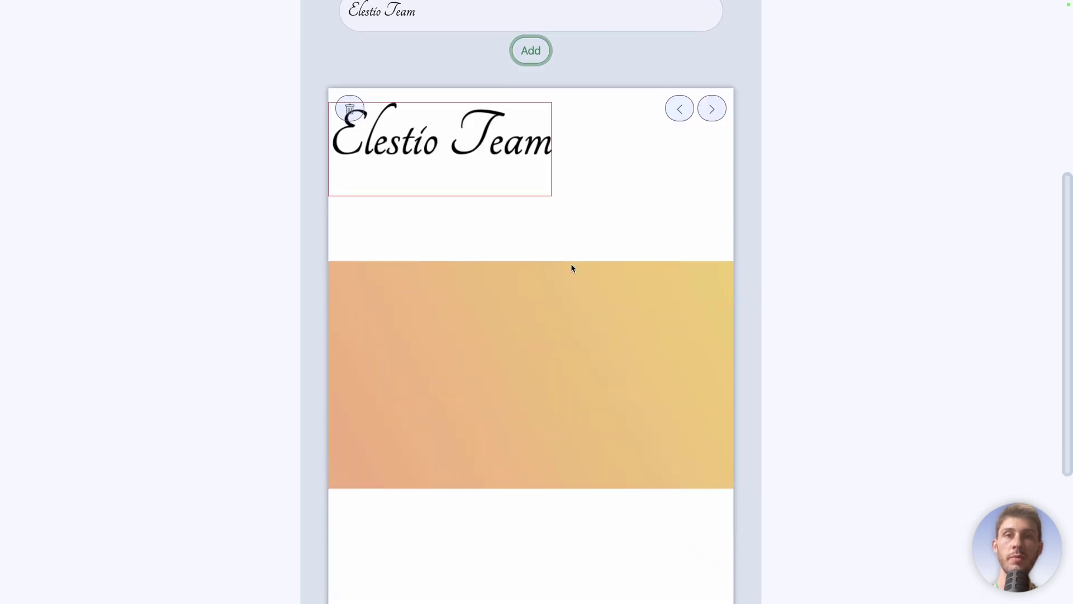
mouse_move(436, 146)
left_mouse_down()
mouse_move(487, 229)
mouse_move(596, 530)
left_mouse_up()
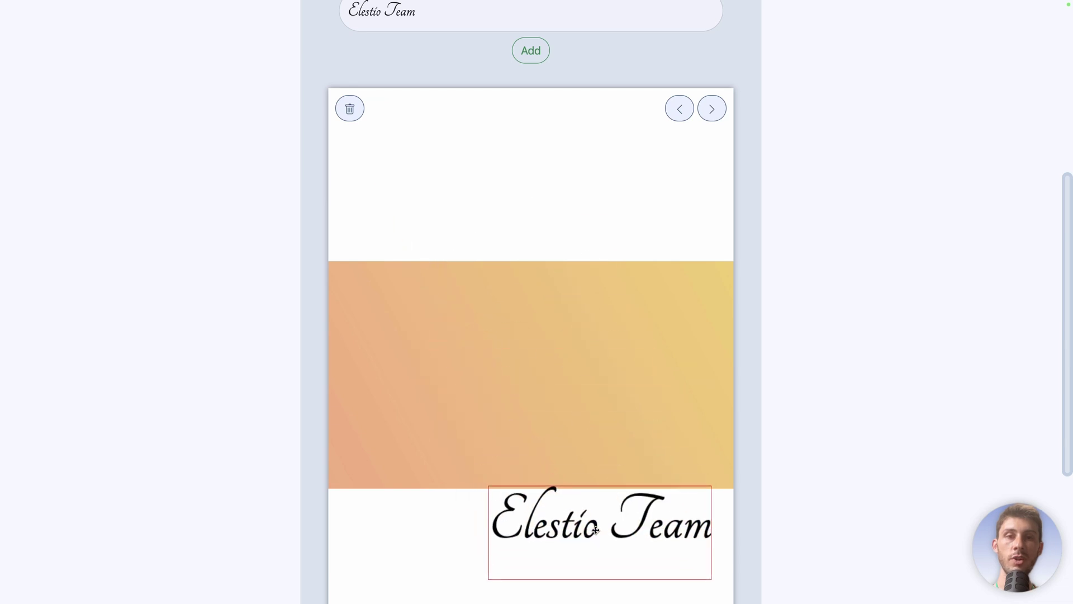
scroll(592, 397, "down", 4)
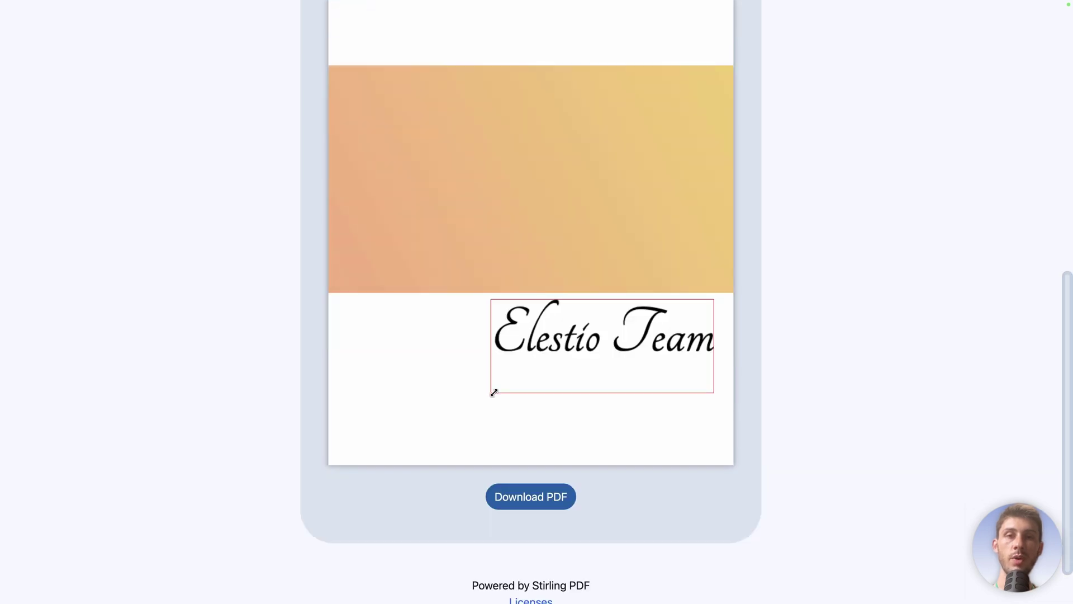
left_click_drag(495, 393, 555, 369)
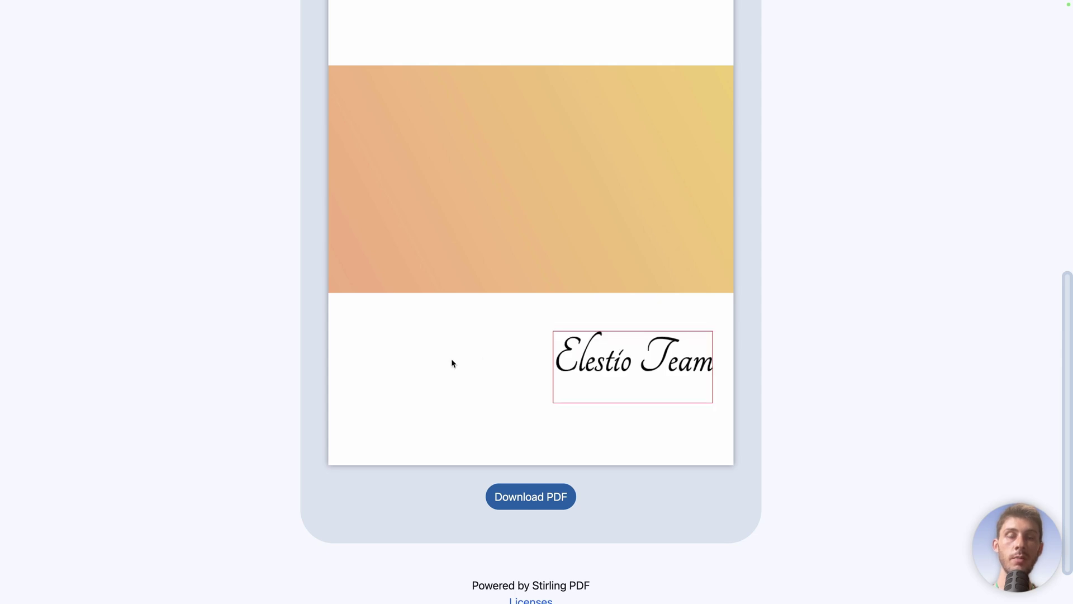
Step: Download the signed PDF
scroll(452, 363, "up", 4)
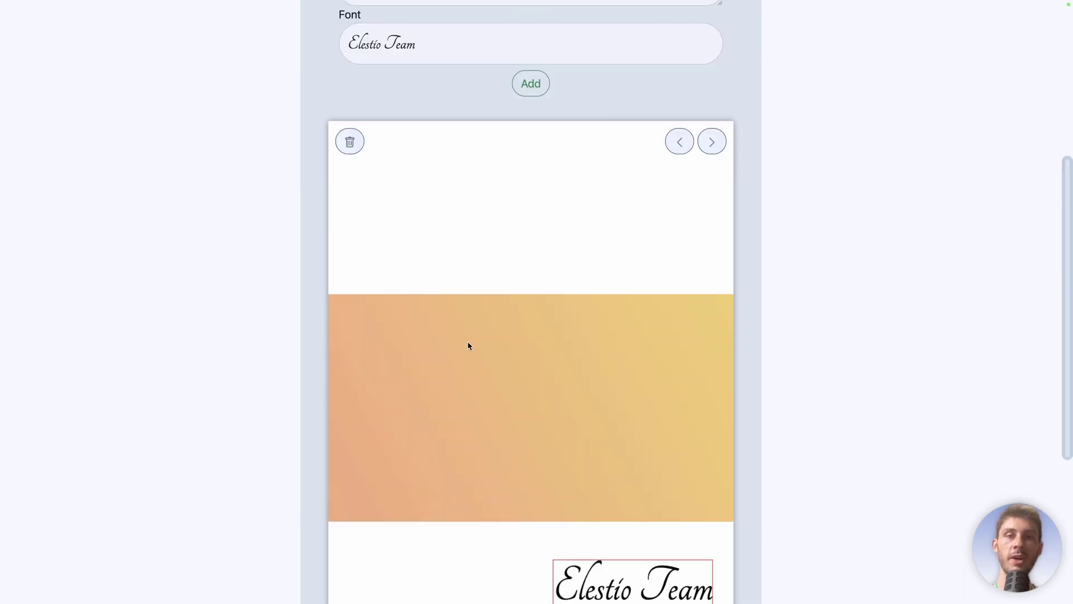
scroll(468, 345, "down", 1)
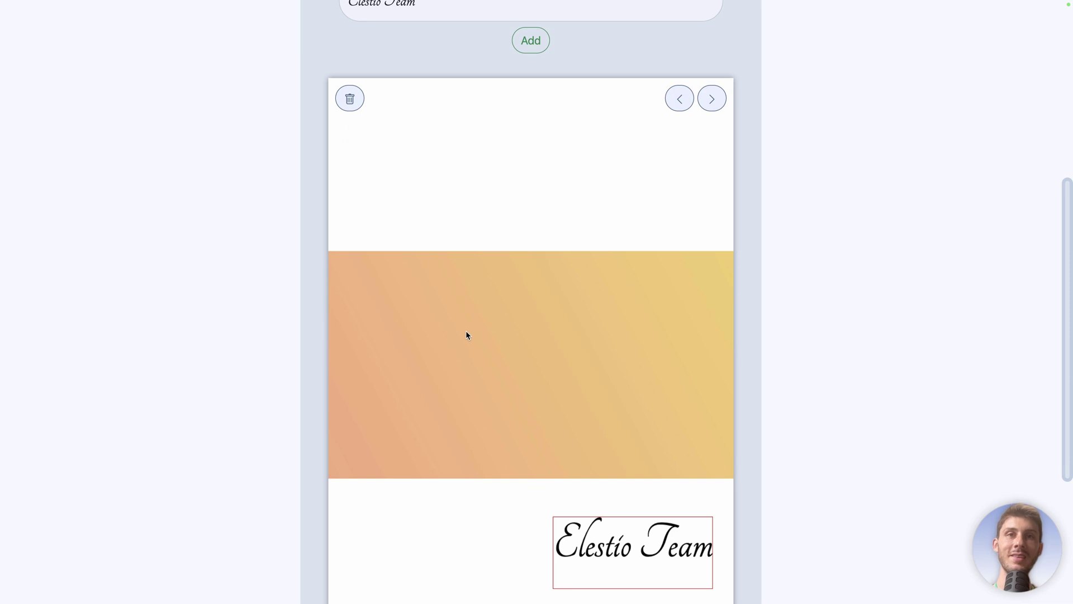
scroll(467, 334, "down", 3)
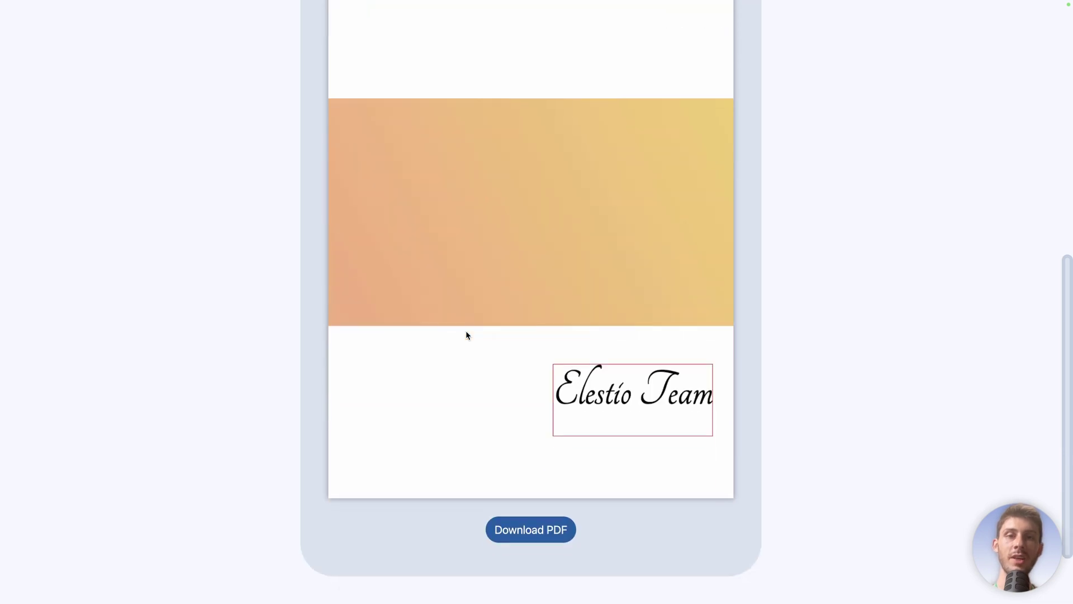
left_click(520, 529)
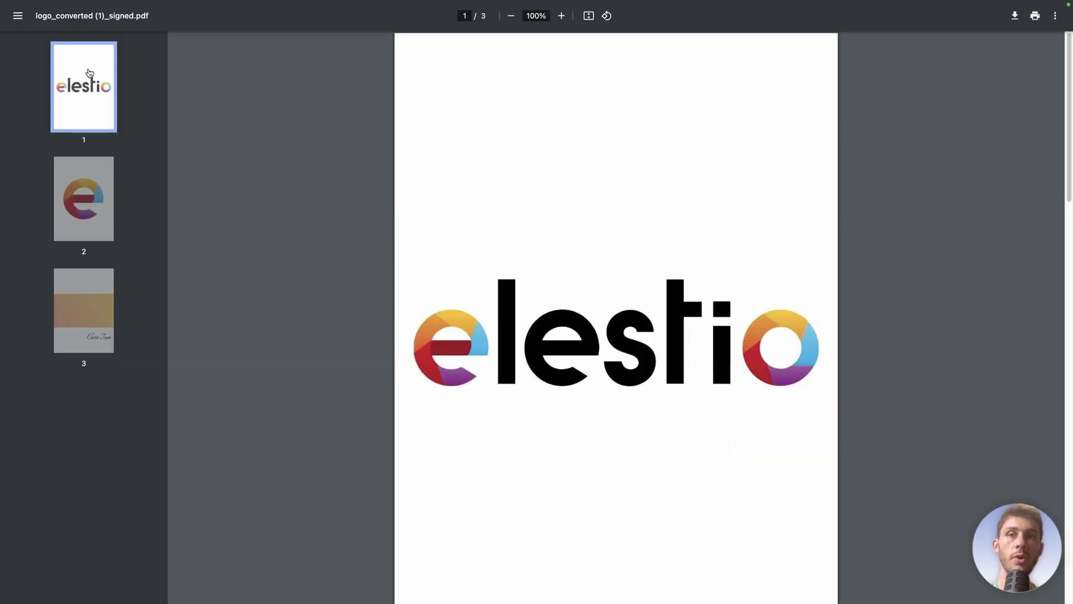
Step: Page through the signed PDF down to page 3
key("Down")
key("Down")
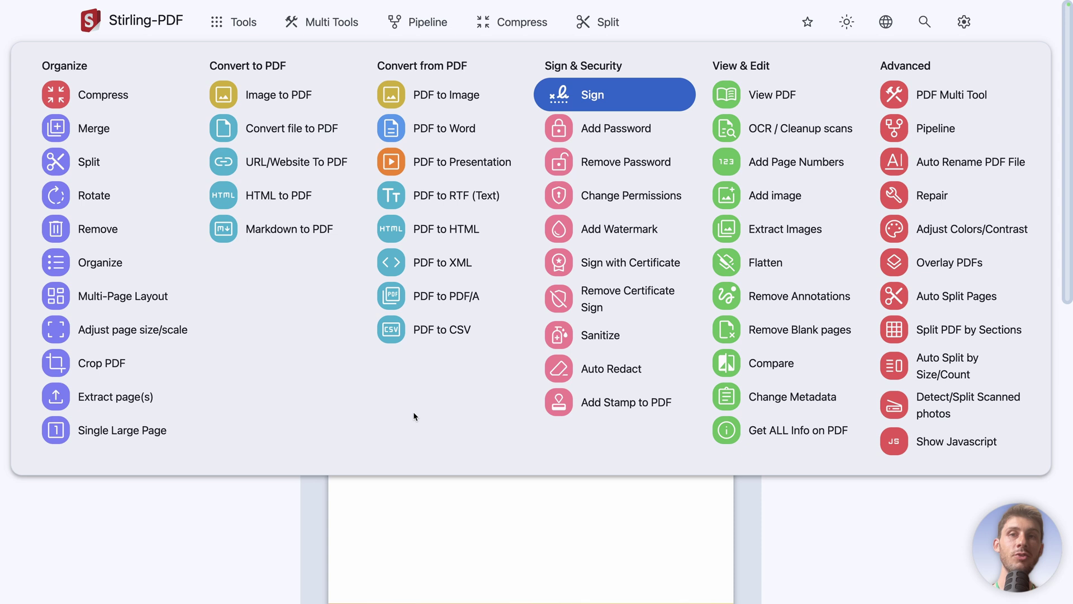
Step: Convert the pasted Wikipedia Open-source software article URL into a PDF with URL To PDF
left_click(277, 163)
left_click(358, 185)
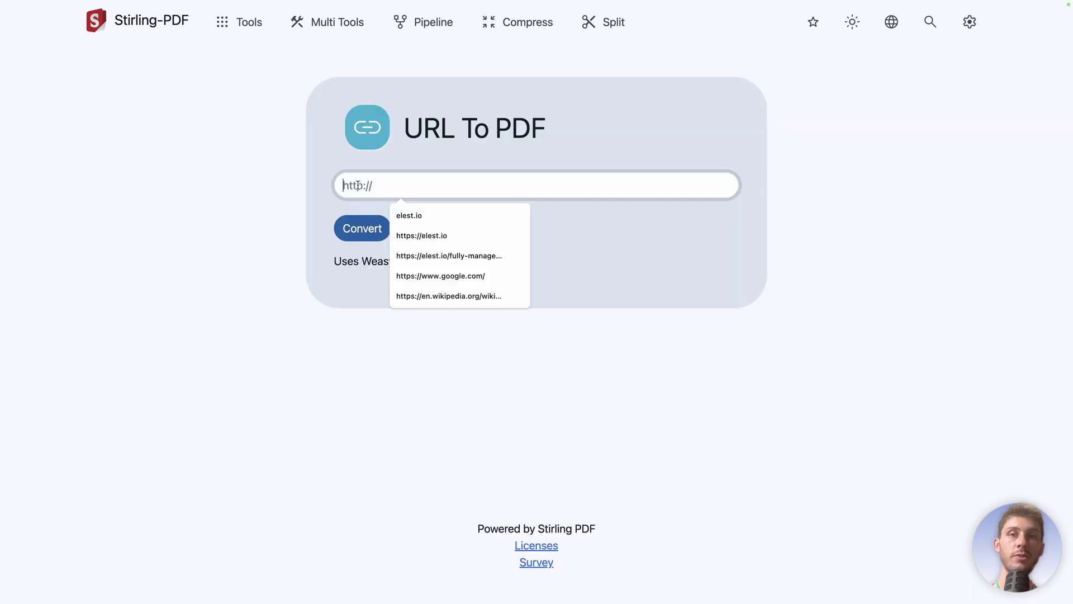
type("https://en.wikipedia.org/wiki/Open-source_software")
left_click(307, 173)
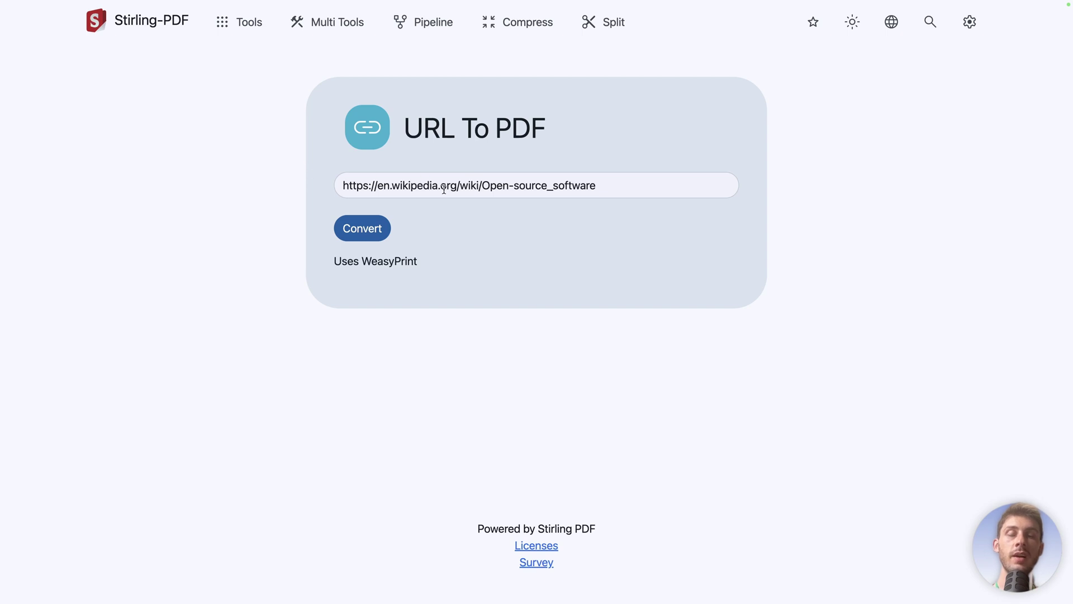
left_click(362, 228)
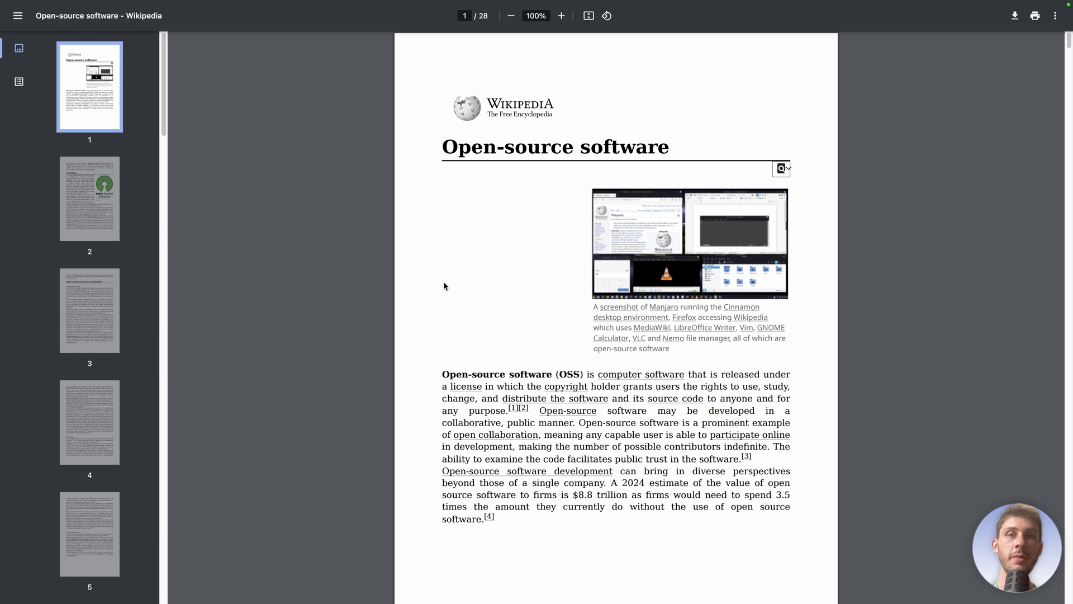
Step: Scroll the converted Wikipedia PDF to page 3, selecting and then clearing a Definitions passage
scroll(445, 286, "down", 7)
scroll(446, 287, "down", 5)
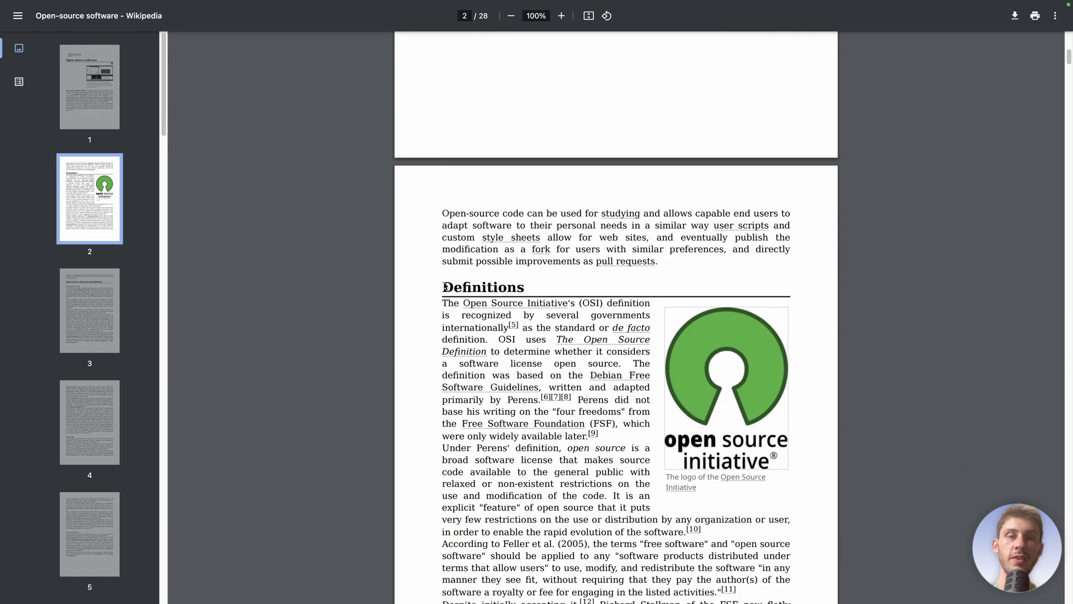
left_click_drag(505, 194, 554, 410)
left_click(554, 408)
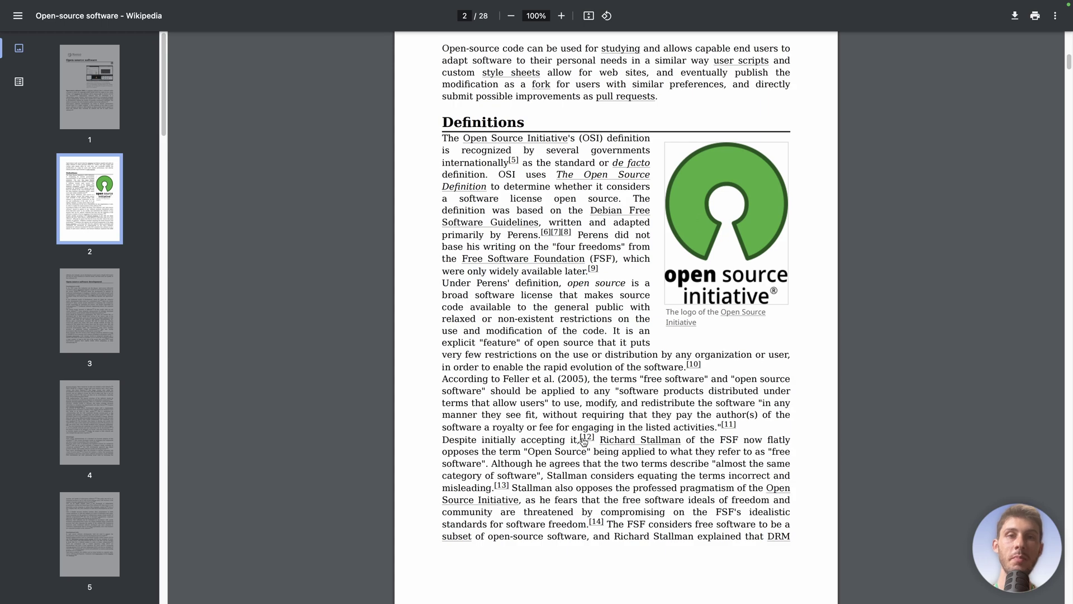
scroll(583, 442, "down", 14)
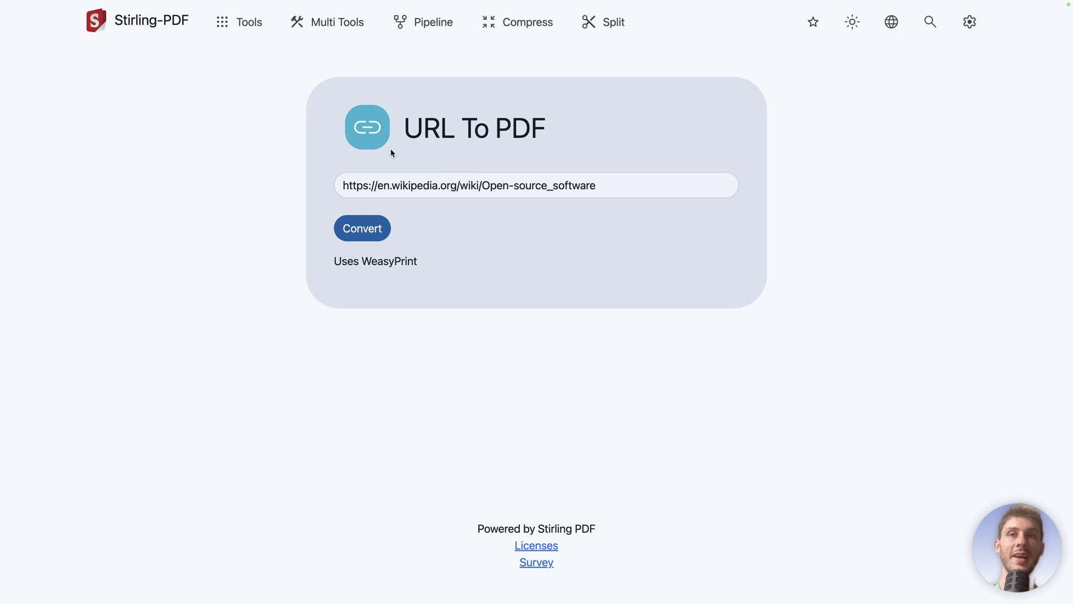
Step: Reopen URL/Website To PDF from Tools and bring up Settings showing version 0.26.1
left_click(238, 23)
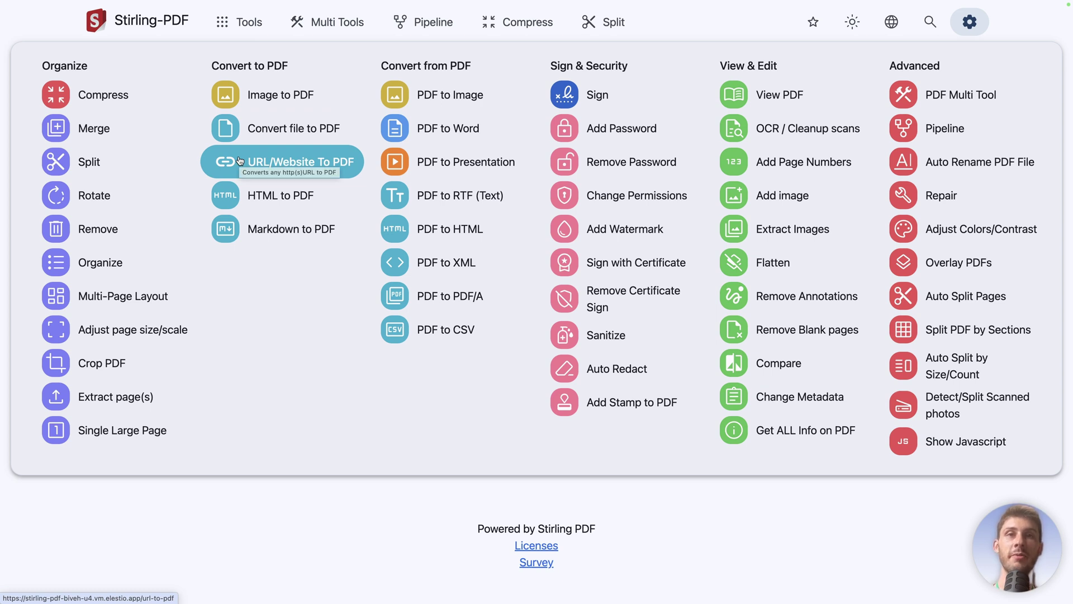
left_click(240, 161)
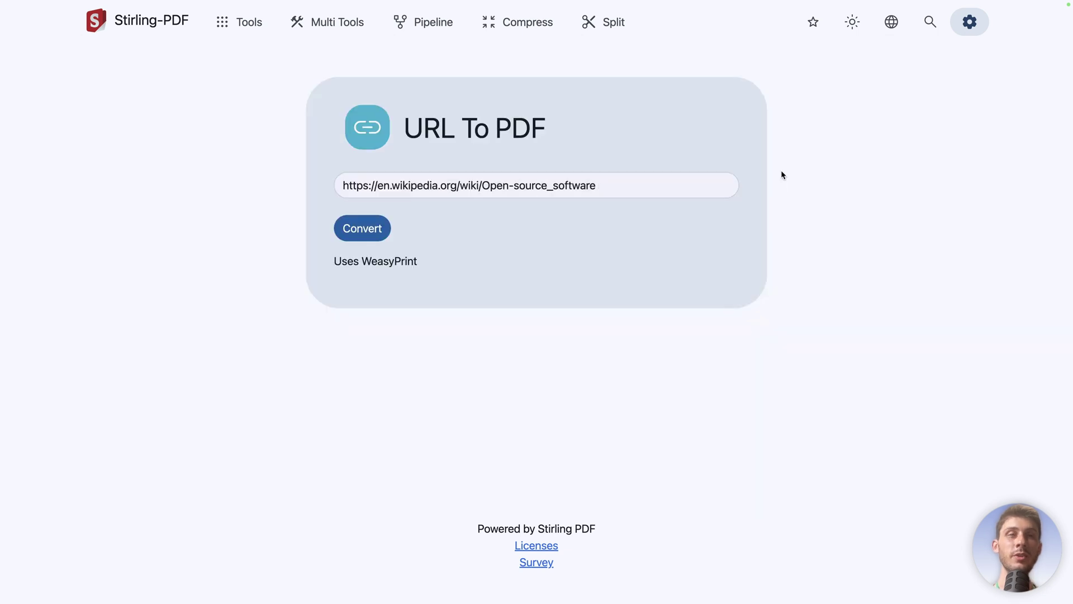
left_click(970, 23)
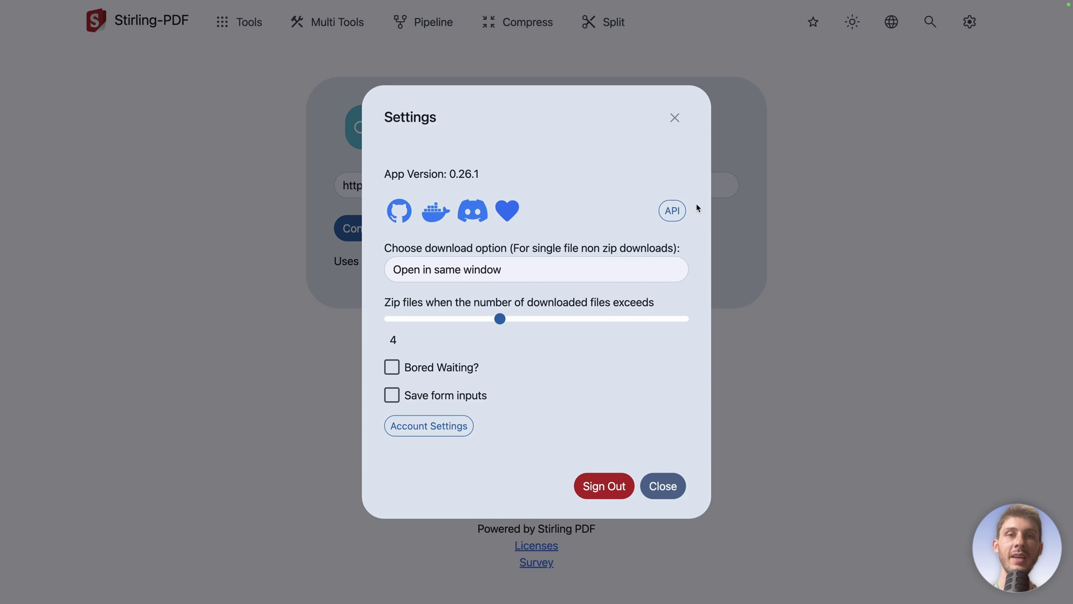
Step: Open the Swagger API docs and browse the Filter, Security, Pipeline, Misc, Info and Convert endpoints
left_click(673, 210)
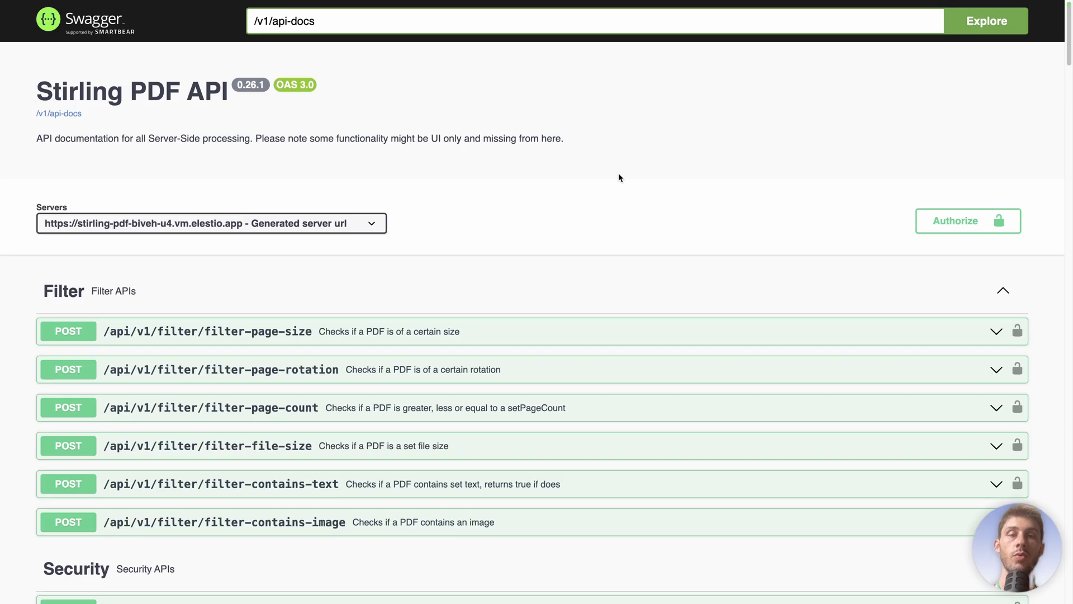
scroll(619, 175, "down", 5)
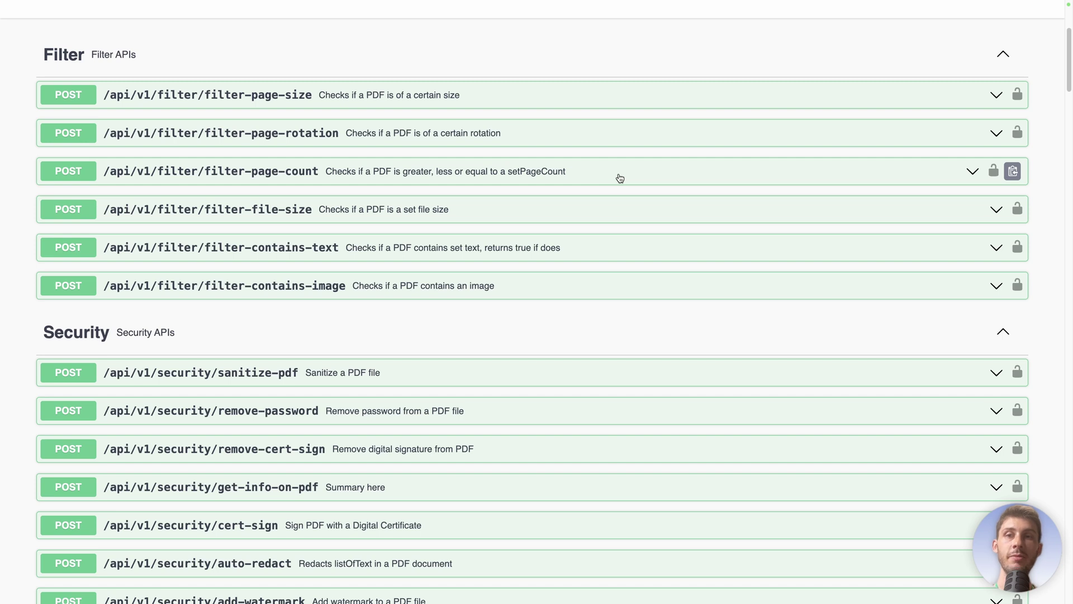
scroll(619, 177, "down", 3)
scroll(619, 177, "up", 2)
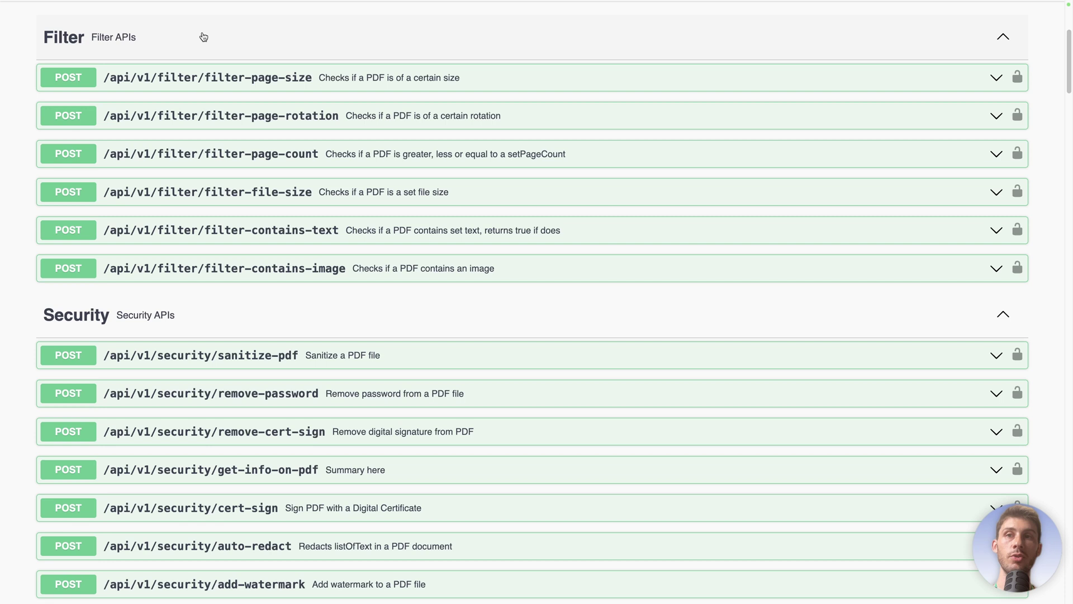
scroll(259, 331, "down", 10)
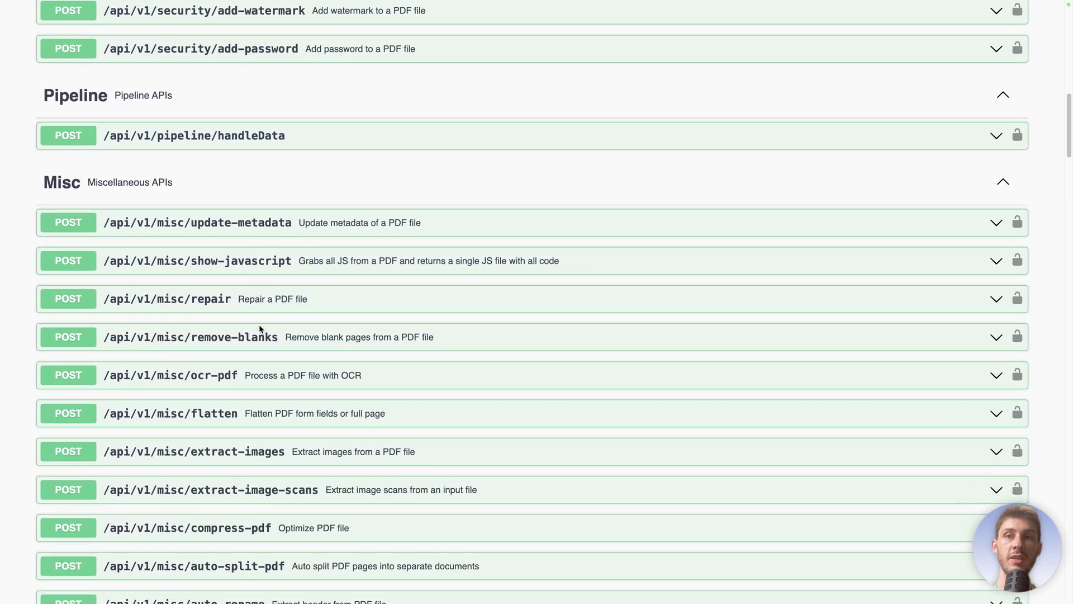
scroll(259, 328, "down", 10)
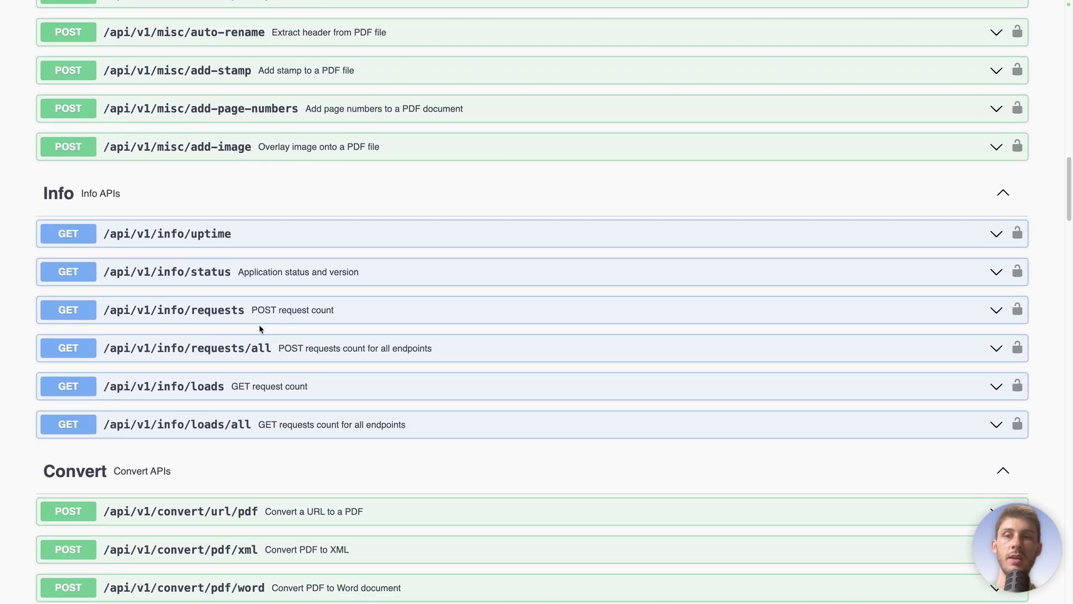
scroll(260, 329, "down", 1)
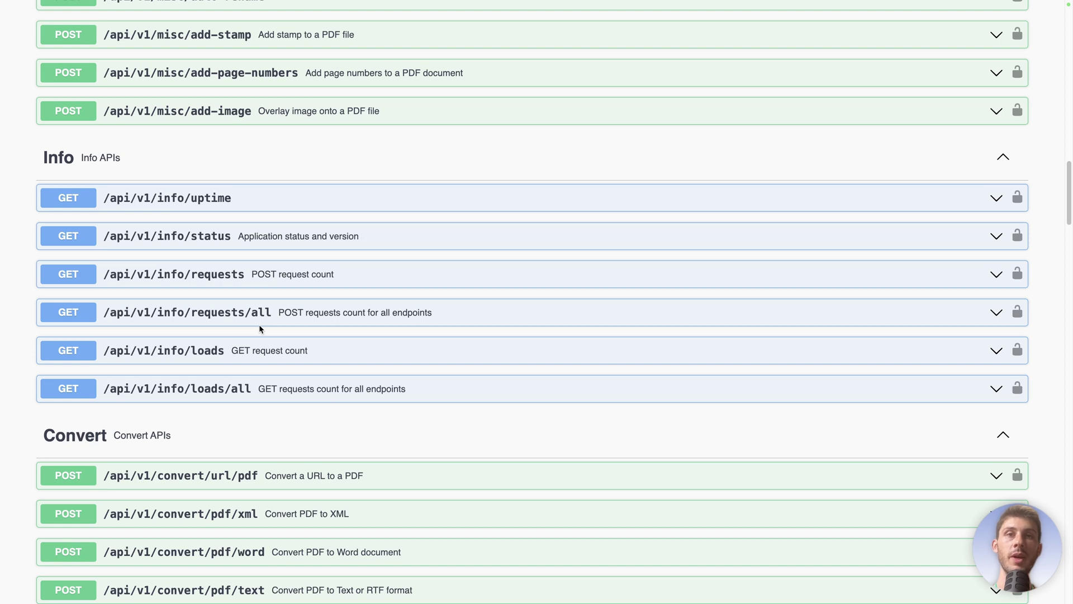
scroll(259, 329, "up", 20)
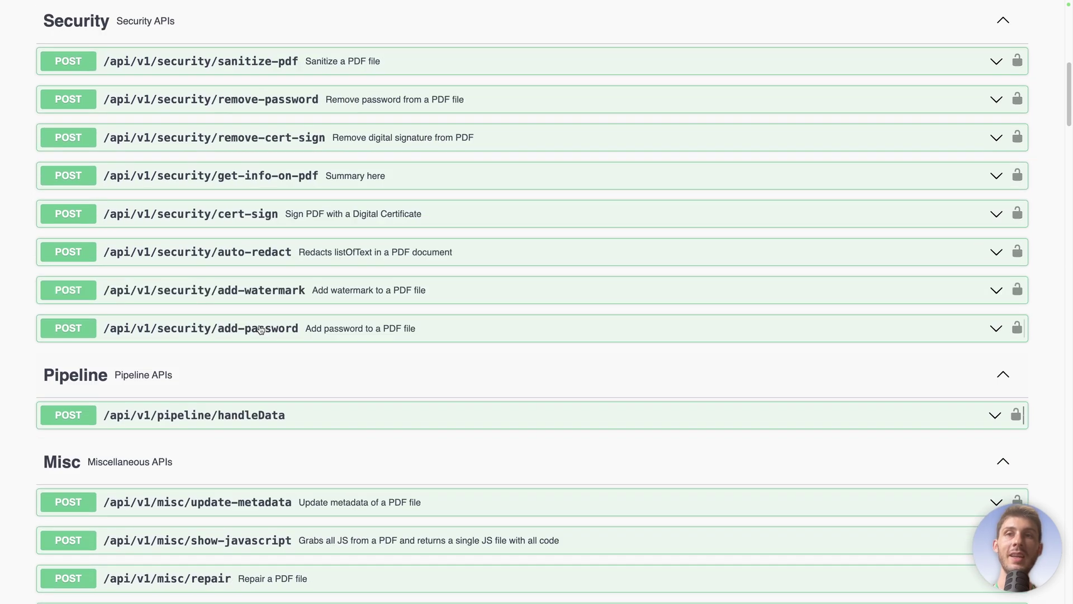
scroll(261, 329, "up", 2)
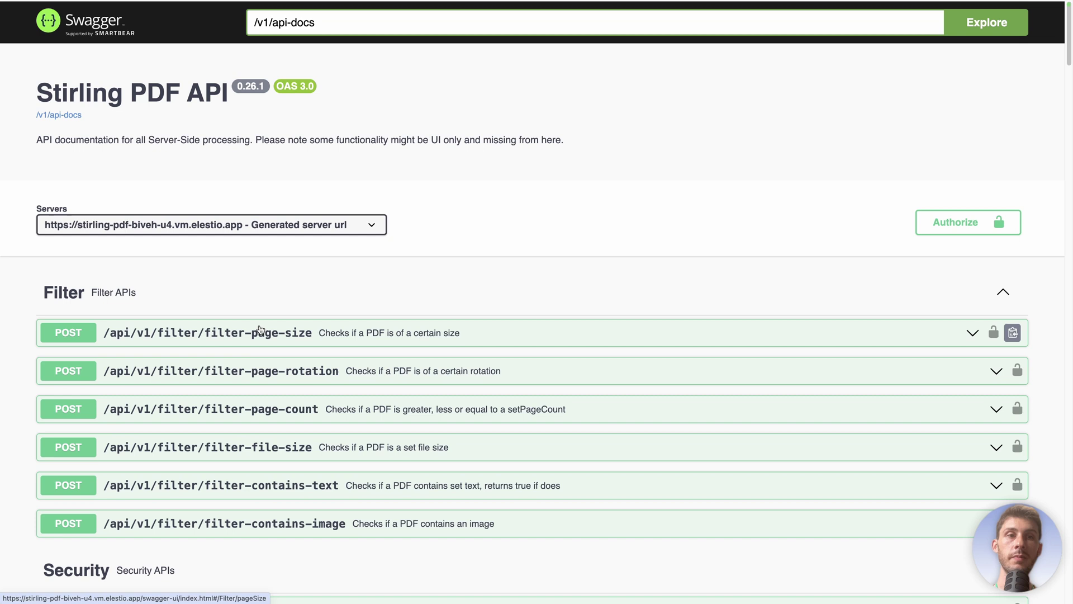
Step: Open the Swagger authorization dialog and the Stirling-PDF account settings page
left_click(938, 222)
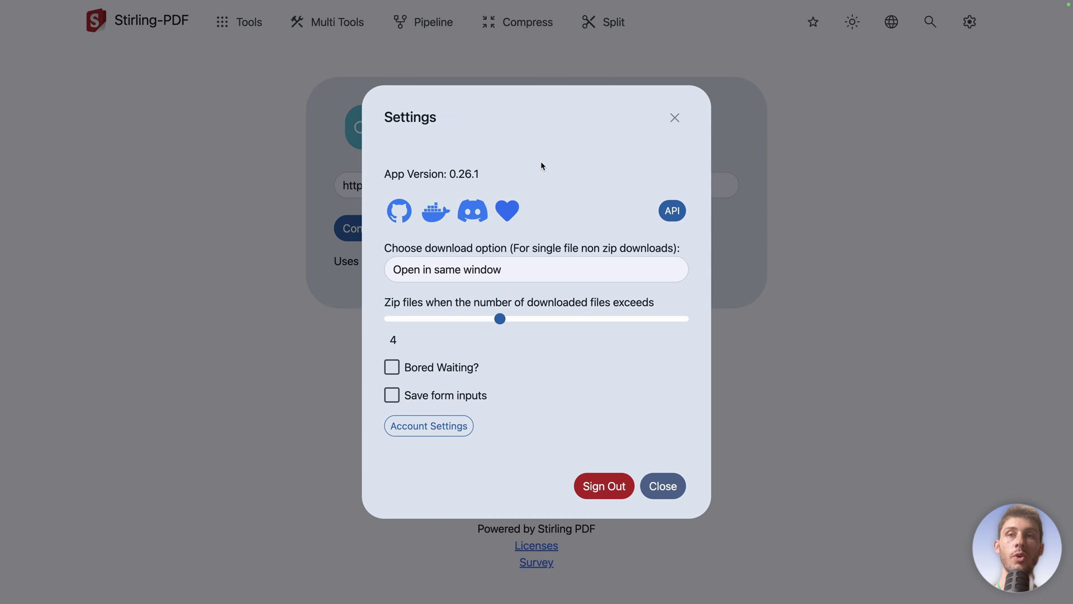
left_click(435, 429)
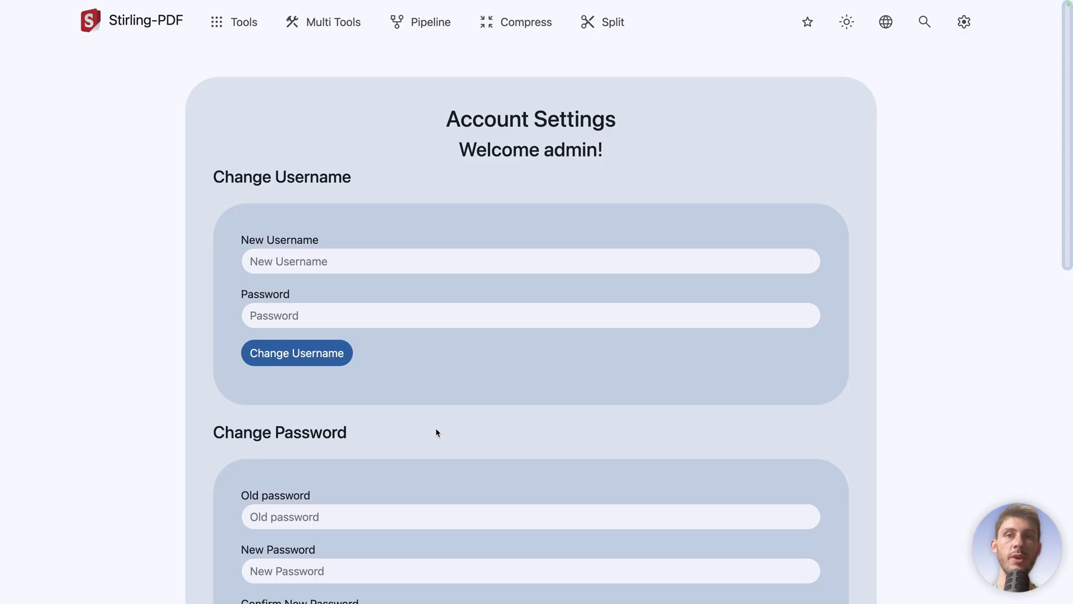
scroll(437, 432, "down", 5)
scroll(437, 432, "down", 3)
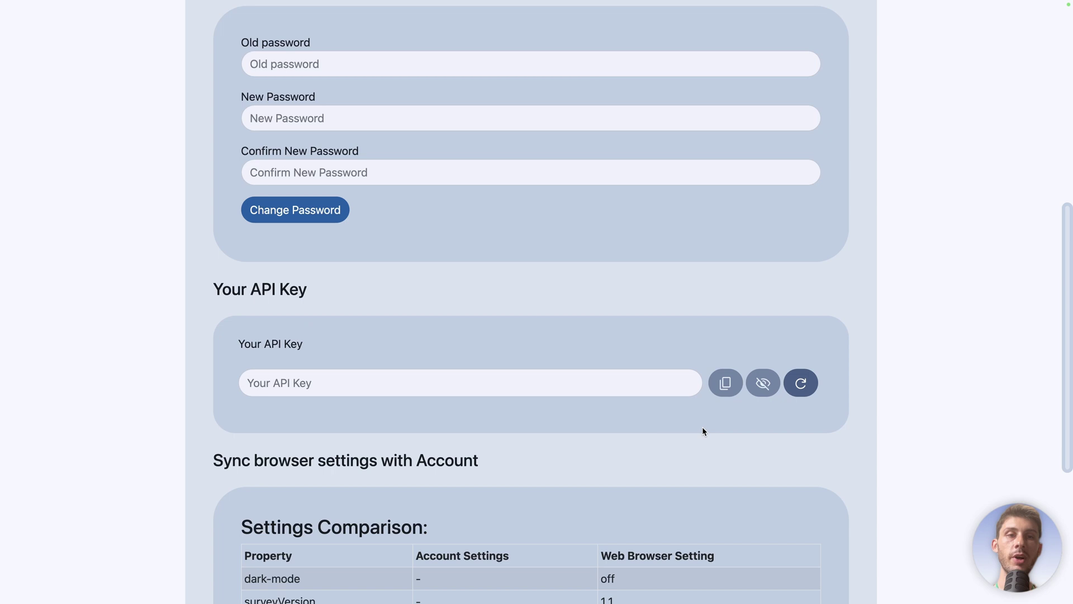
Step: Generate a new API key, copy it, and mask it from view
left_click(800, 385)
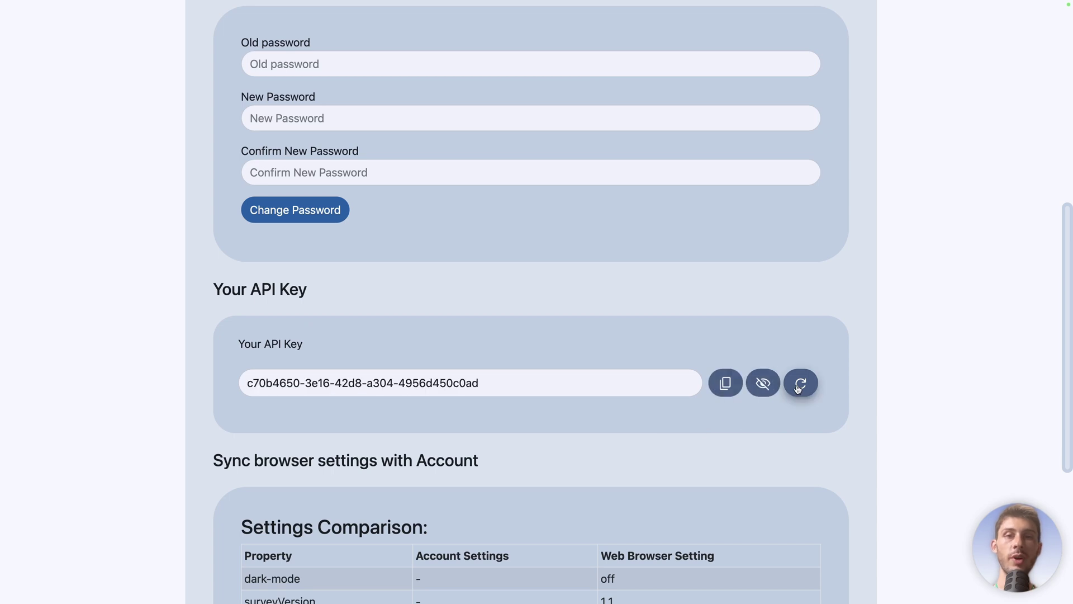
left_click(725, 383)
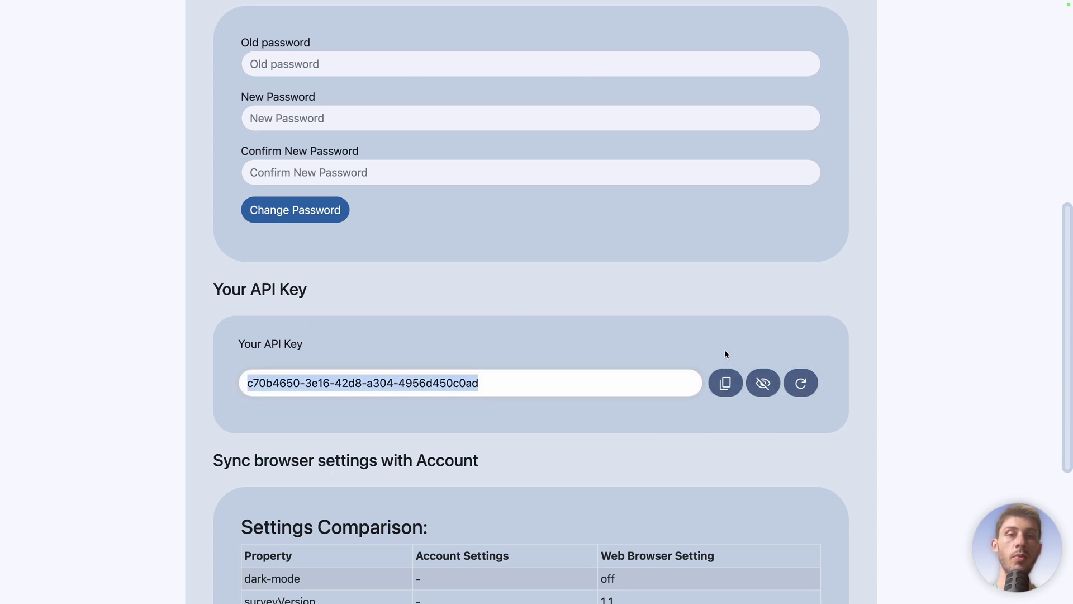
left_click(763, 383)
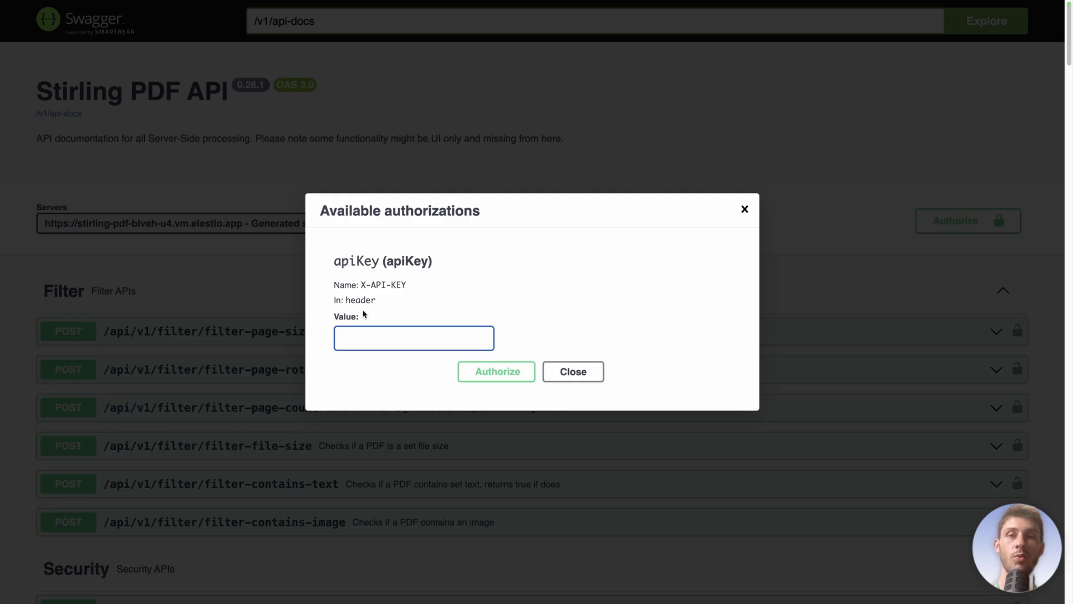
Step: Paste the API key as the X-API-KEY value, authorize, and close the dialog
key("super+v")
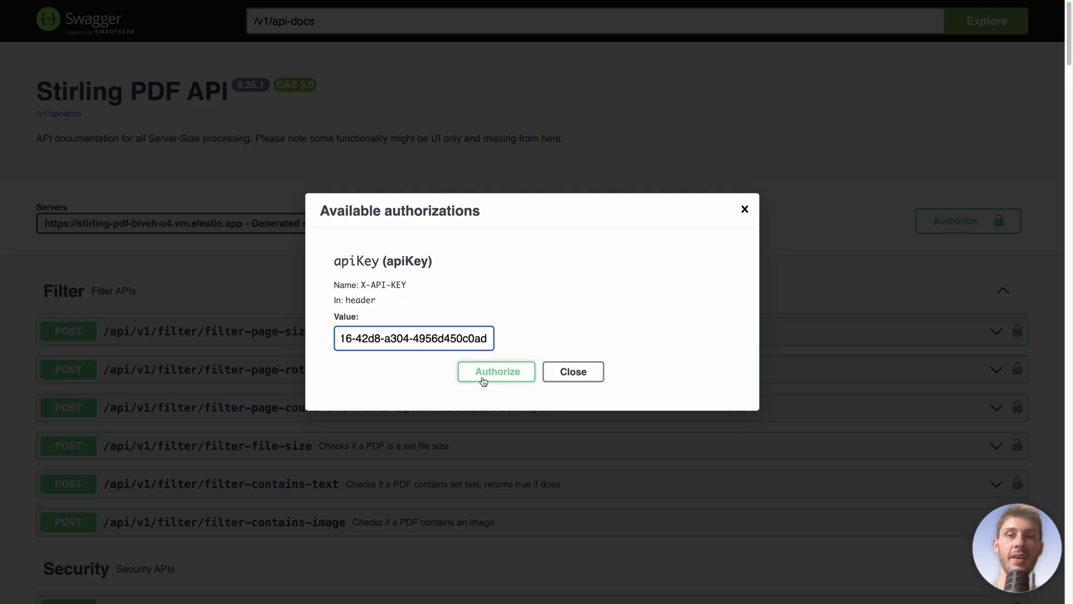
left_click(484, 380)
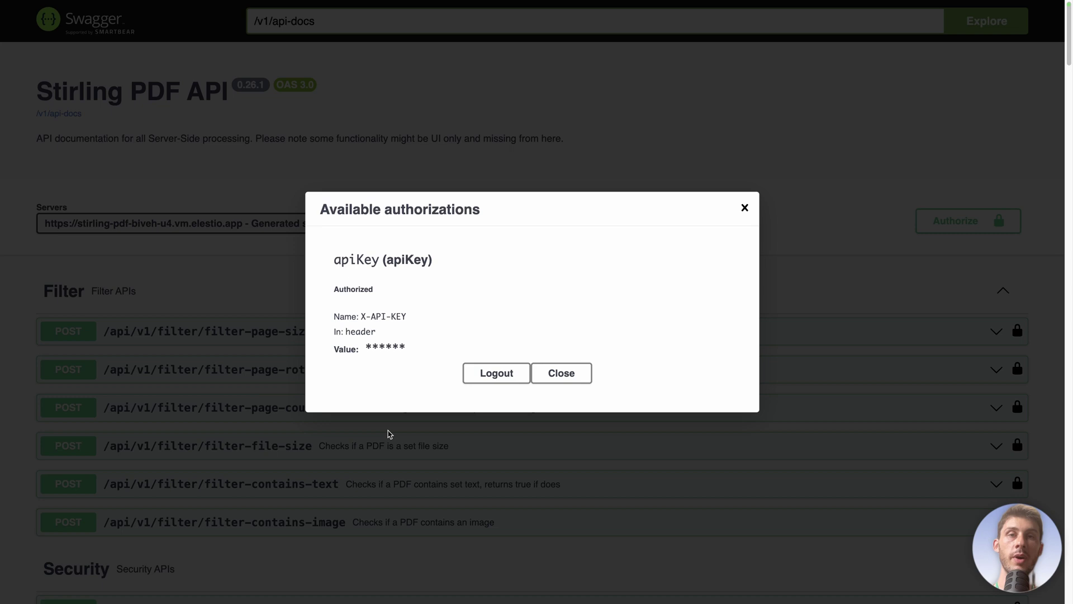
left_click(572, 380)
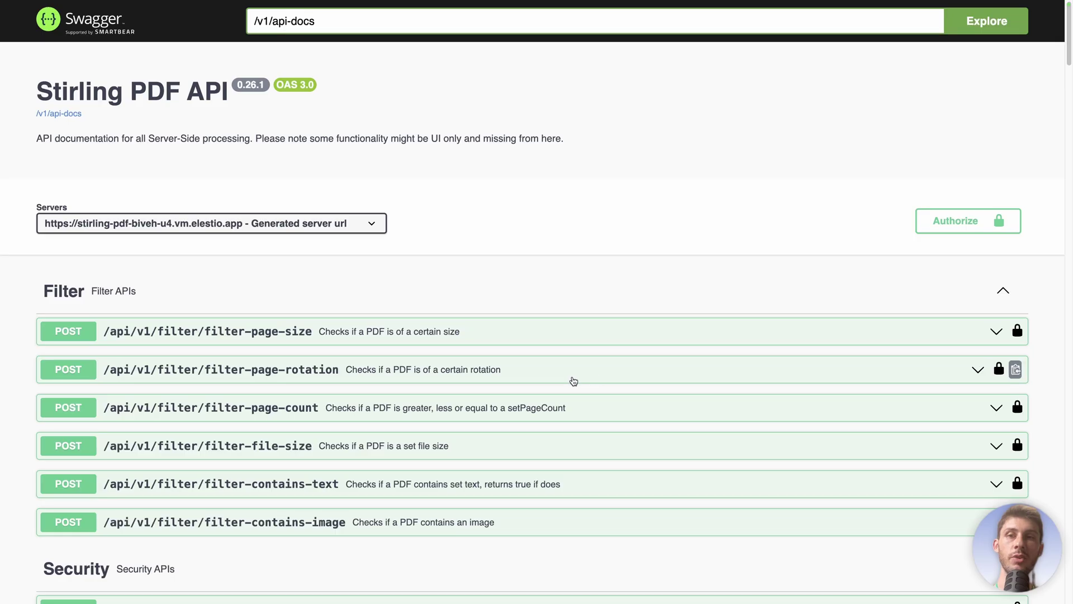
scroll(626, 374, "down", 20)
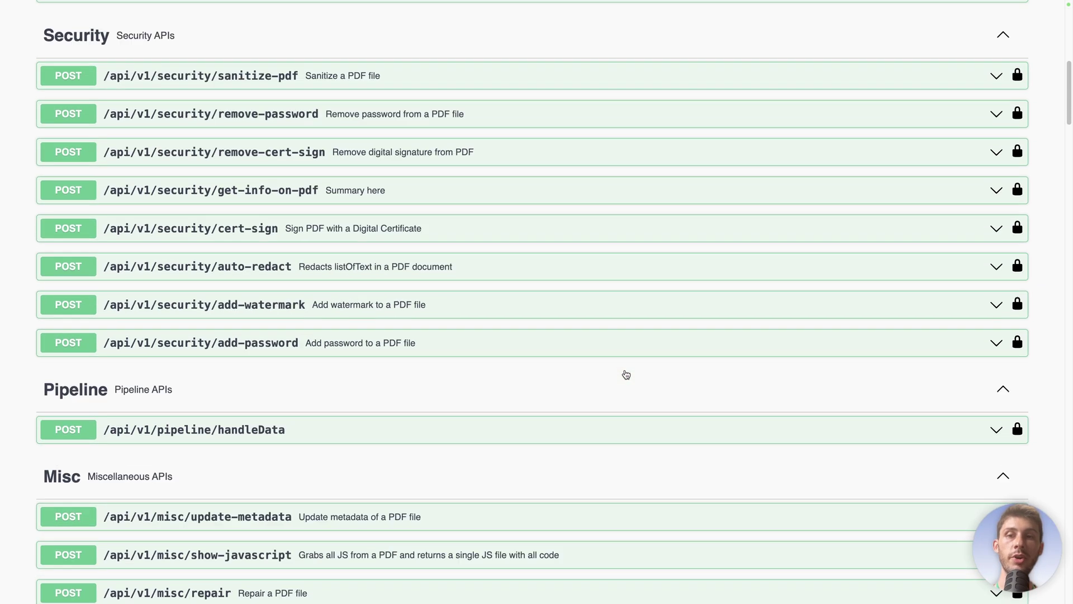
scroll(625, 370, "down", 9)
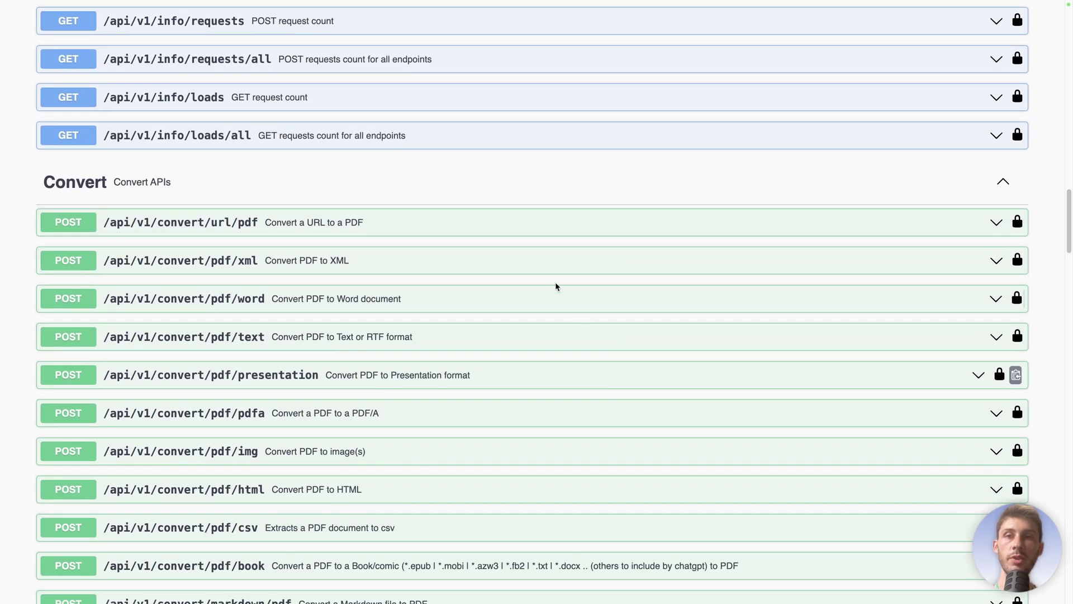
Step: Expand POST /api/v1/convert/url/pdf and make its request fields editable with Try it out
left_click(539, 226)
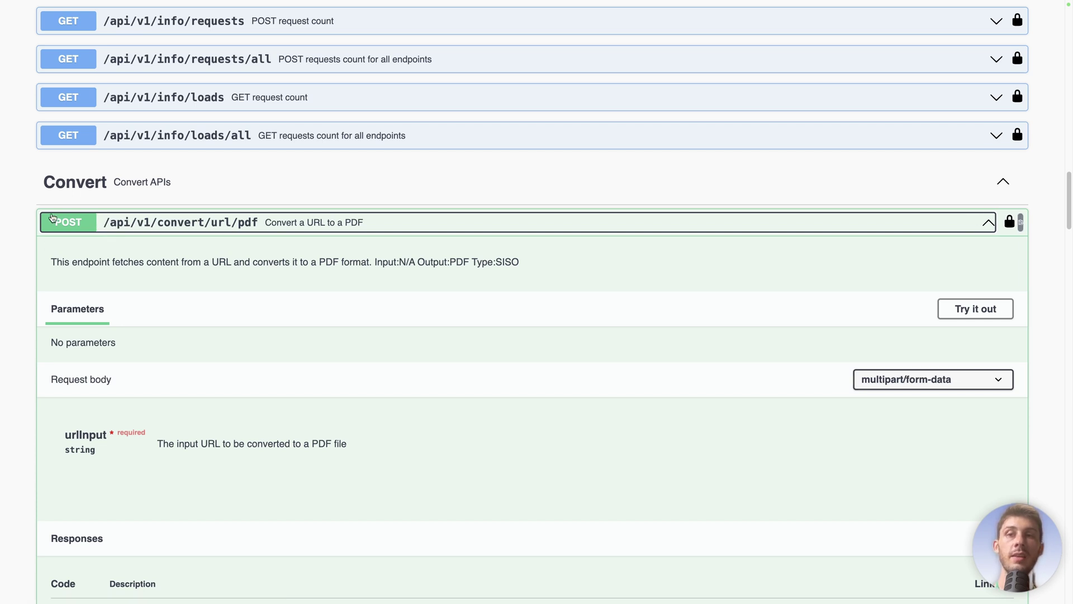
scroll(264, 406, "down", 2)
scroll(264, 402, "down", 5)
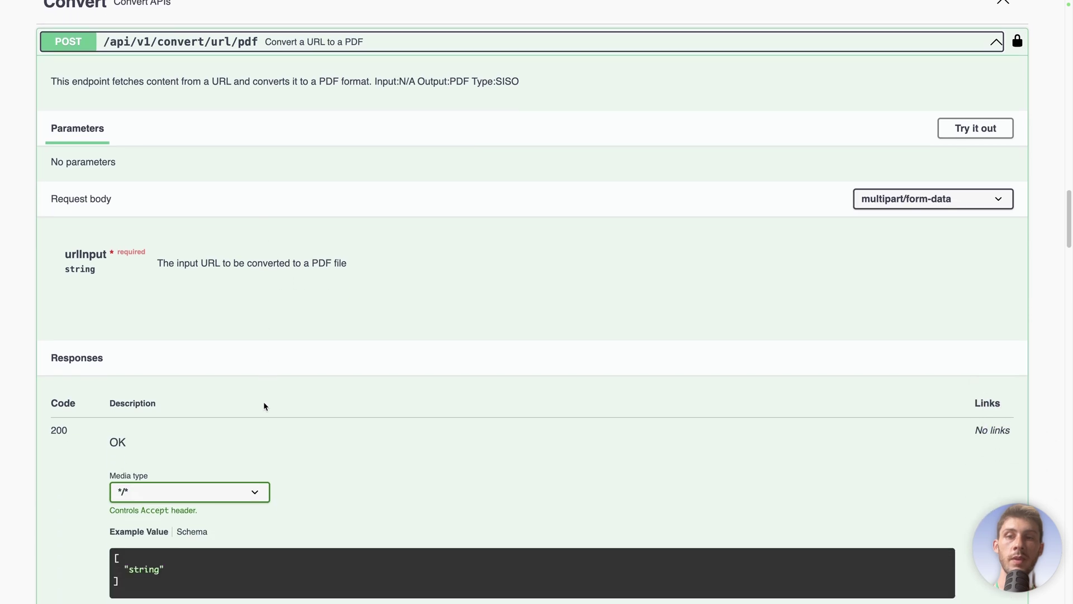
scroll(265, 405, "up", 2)
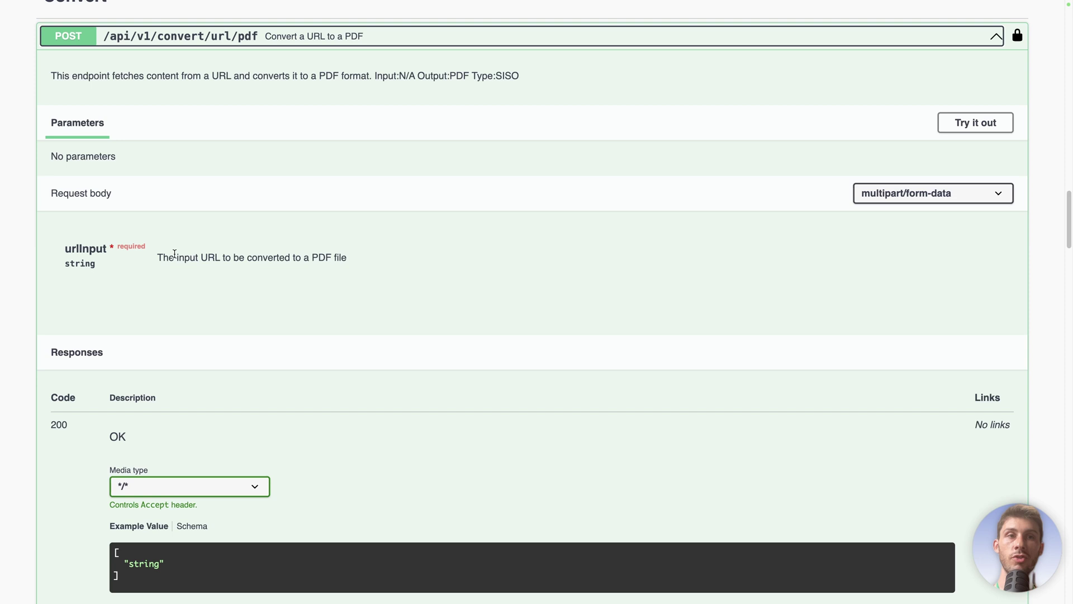
left_click(953, 124)
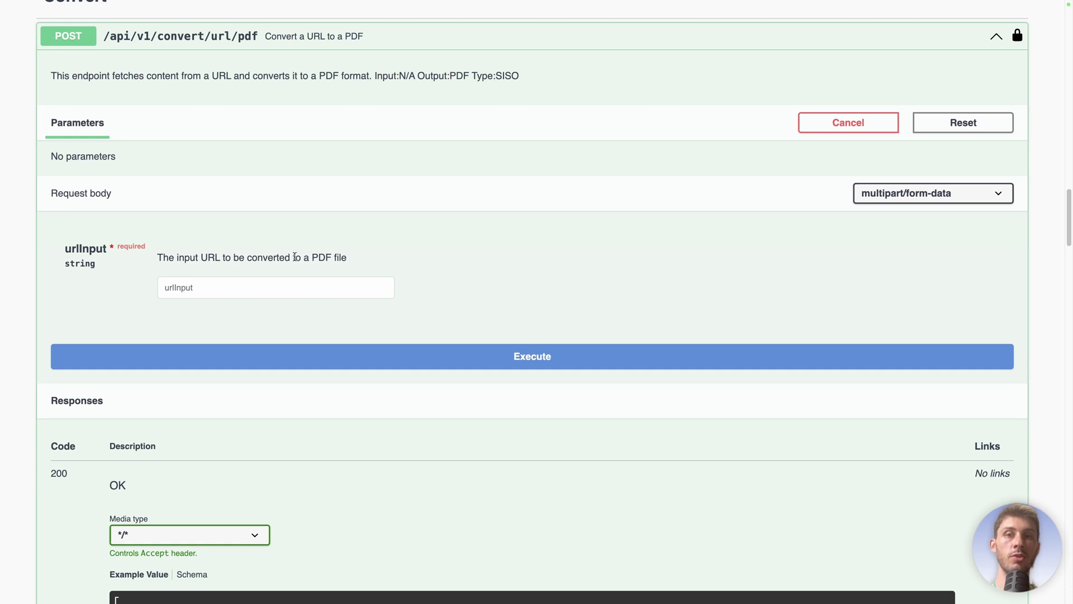
Step: Paste the Wikipedia Open-source_software URL into urlInput and execute, getting a 200 response
left_click(275, 291)
key("ctrl+v")
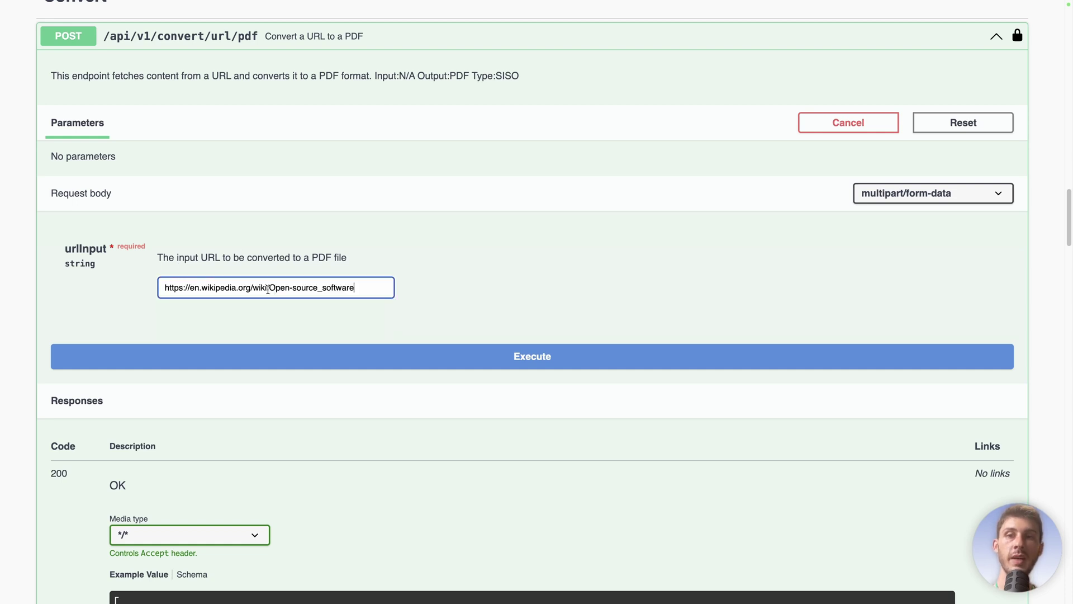
left_click(203, 357)
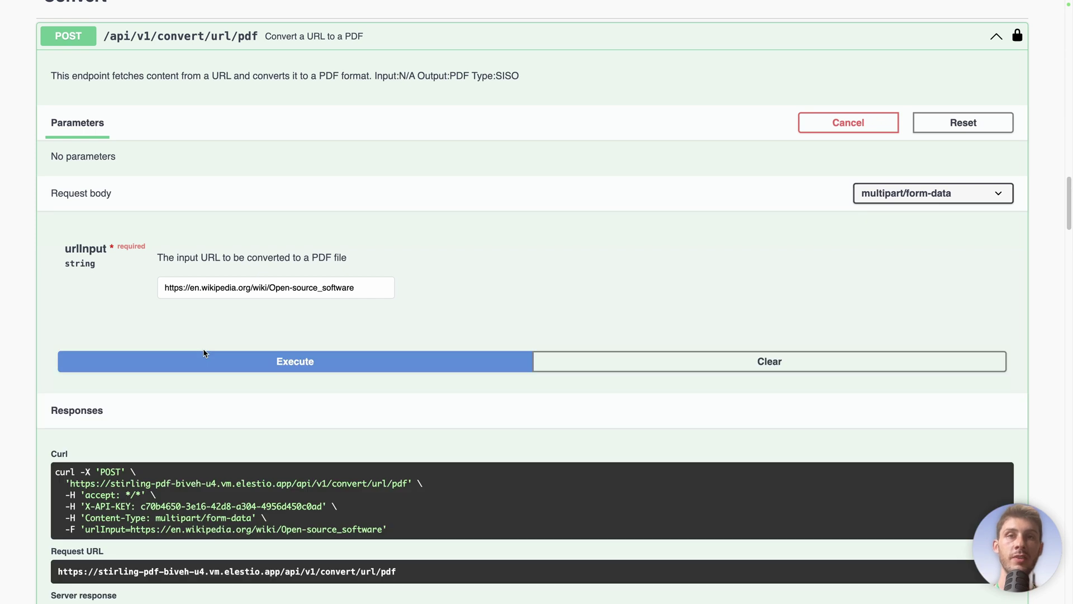
scroll(204, 353, "down", 5)
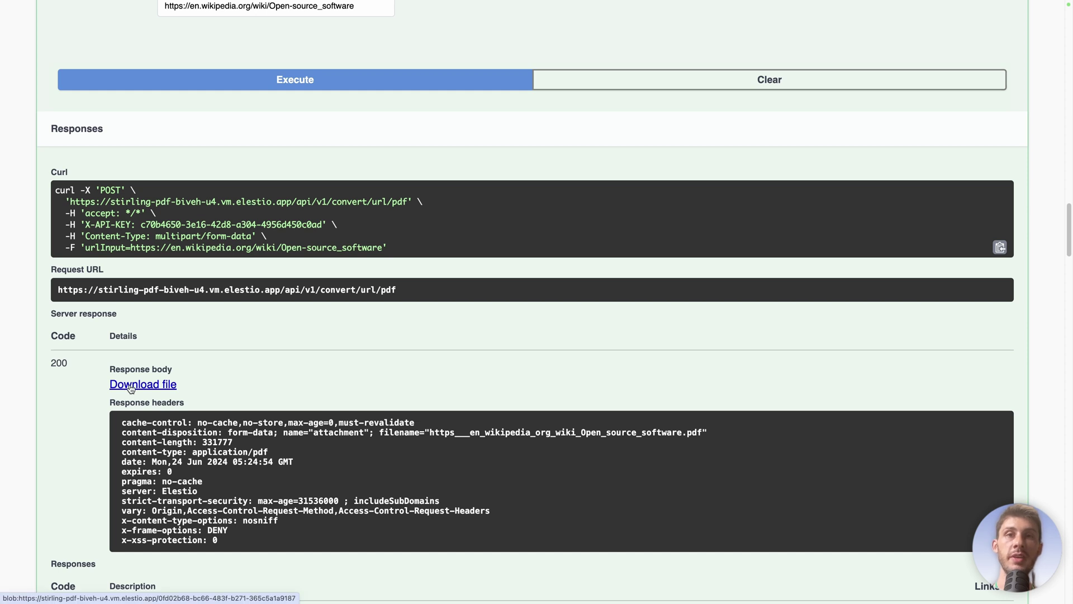
scroll(573, 276, "up", 3)
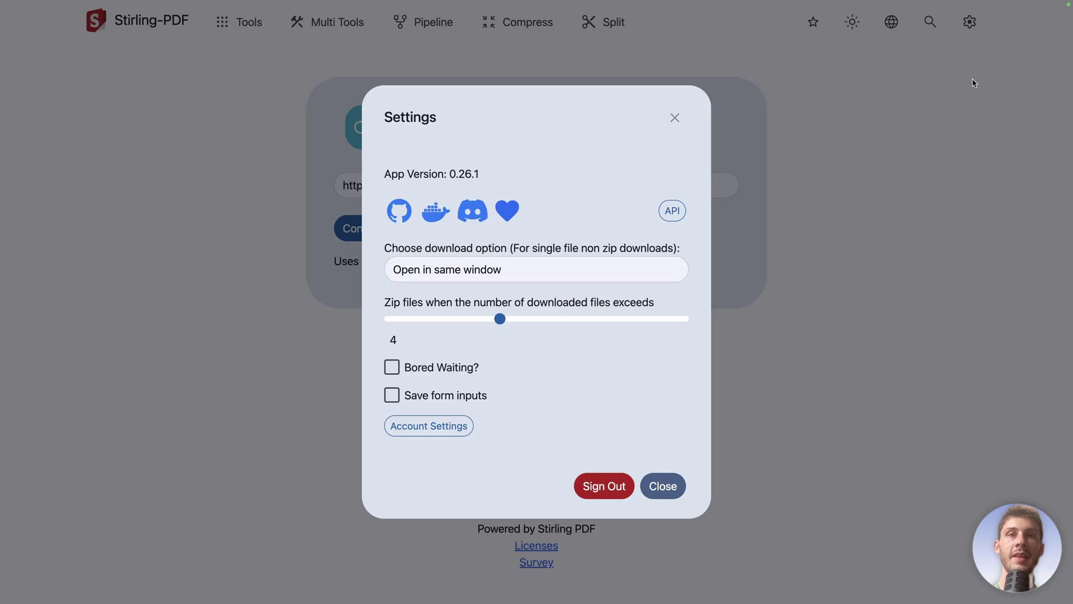
Step: Close the Settings dialog, returning to URL To PDF with the Wikipedia Open-source_software address
left_click(675, 119)
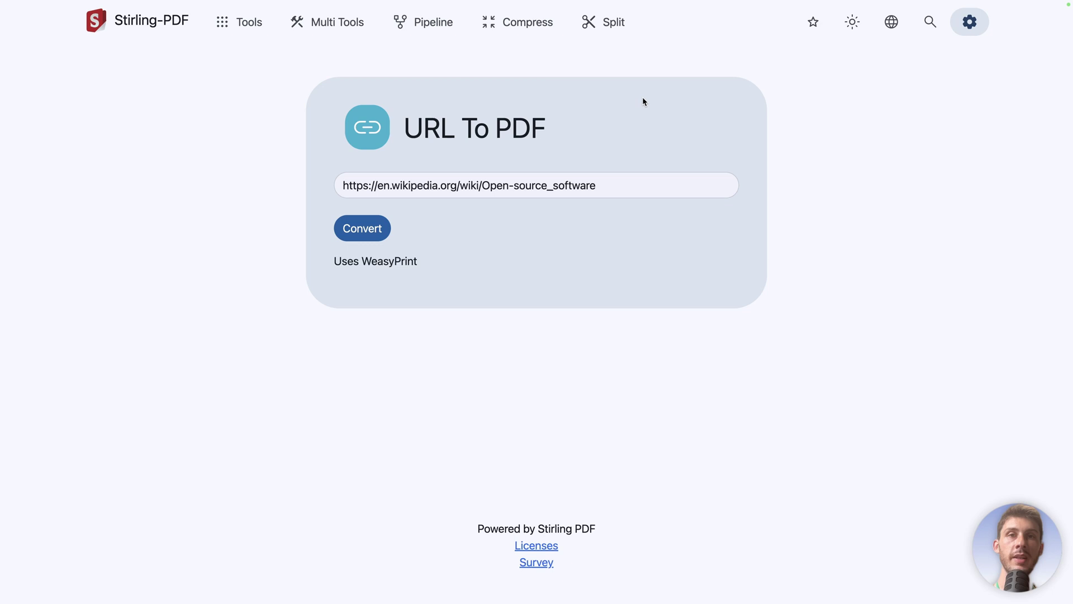
Step: Load the Wikipedia Open-source software PDF into the PDF Multi Tool
left_click(329, 28)
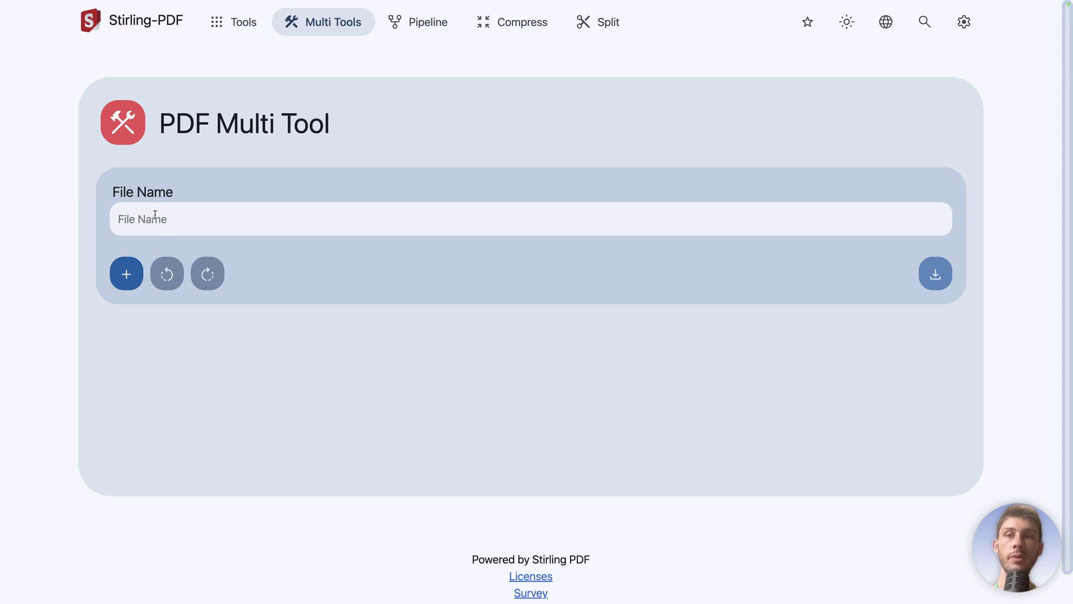
left_click(124, 268)
double_click(479, 283)
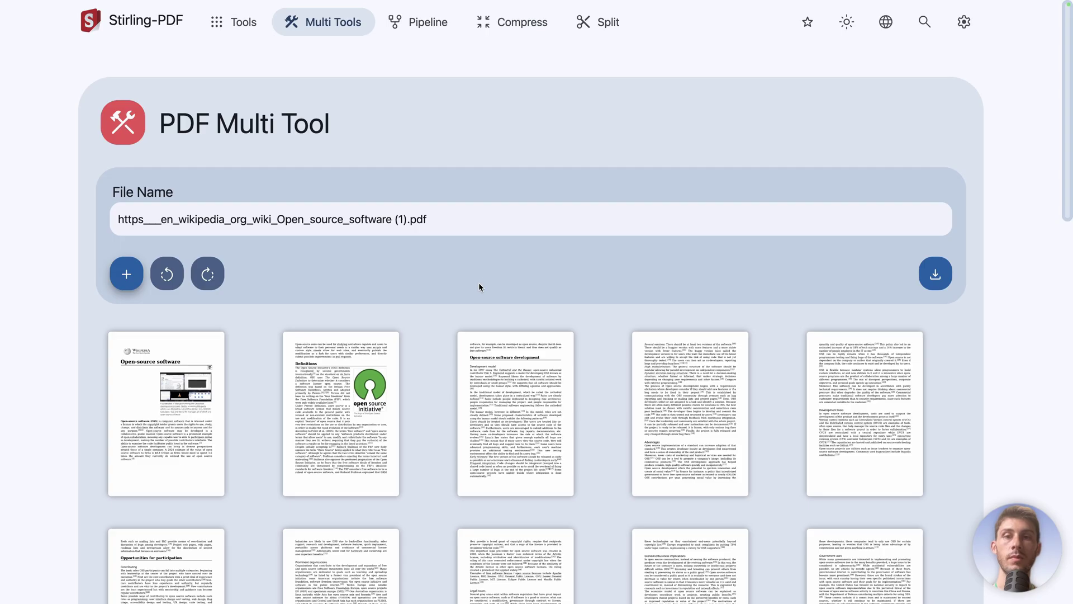
scroll(483, 281, "down", 3)
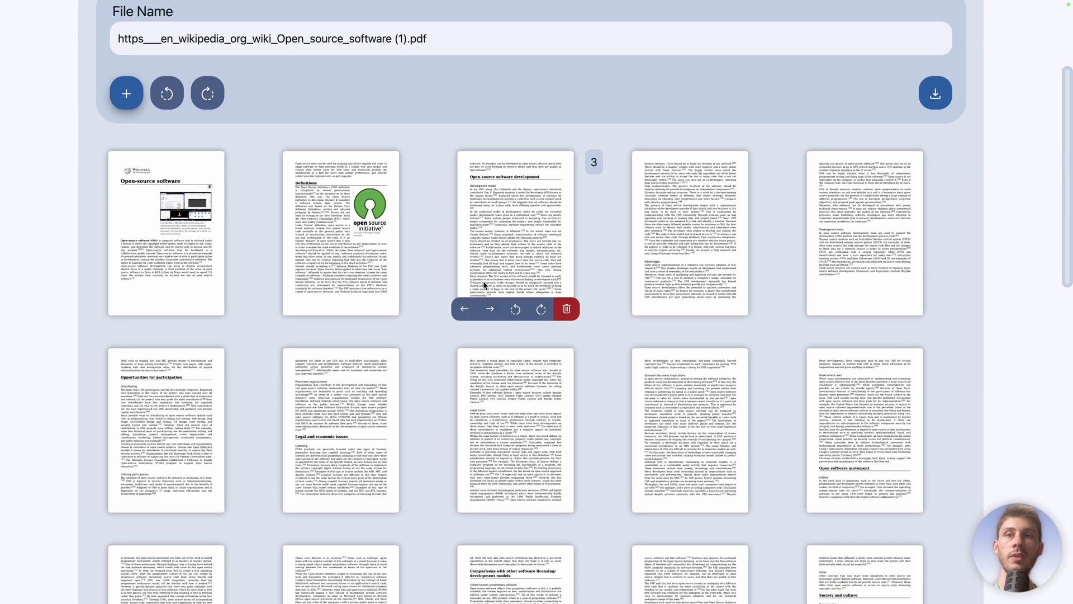
Step: Rotate all pages 90° clockwise and back, cancelling the add-file and insert-file prompts
left_click(208, 111)
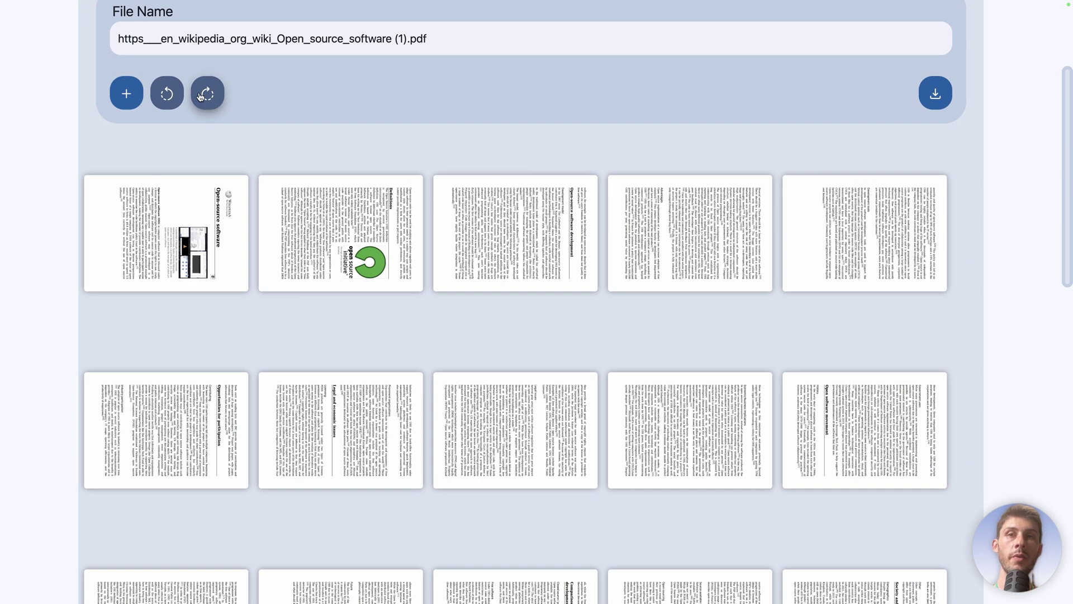
left_click(166, 112)
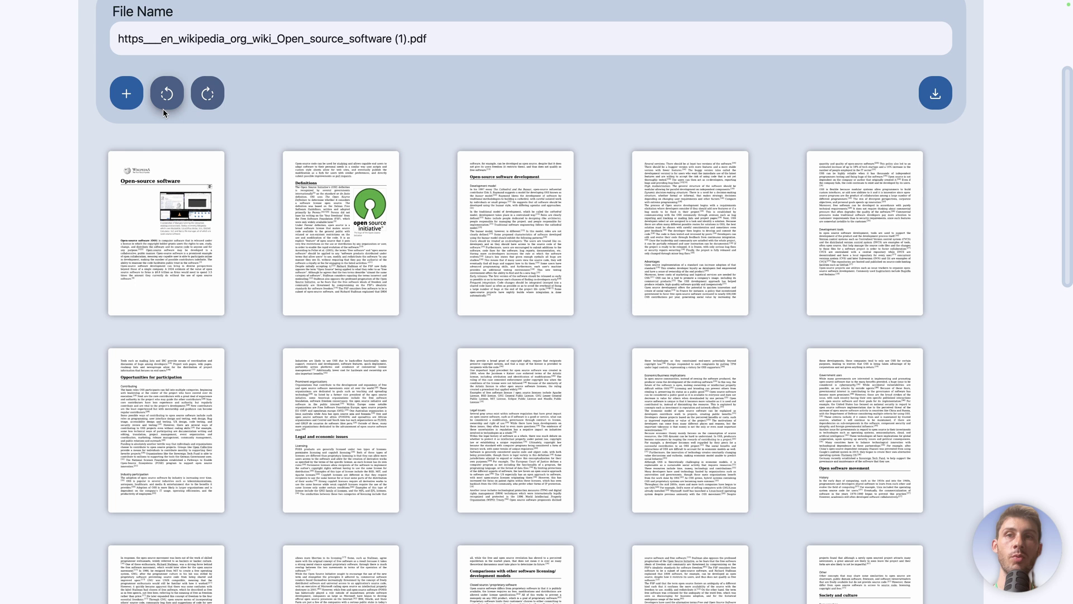
left_click(125, 100)
left_click(683, 410)
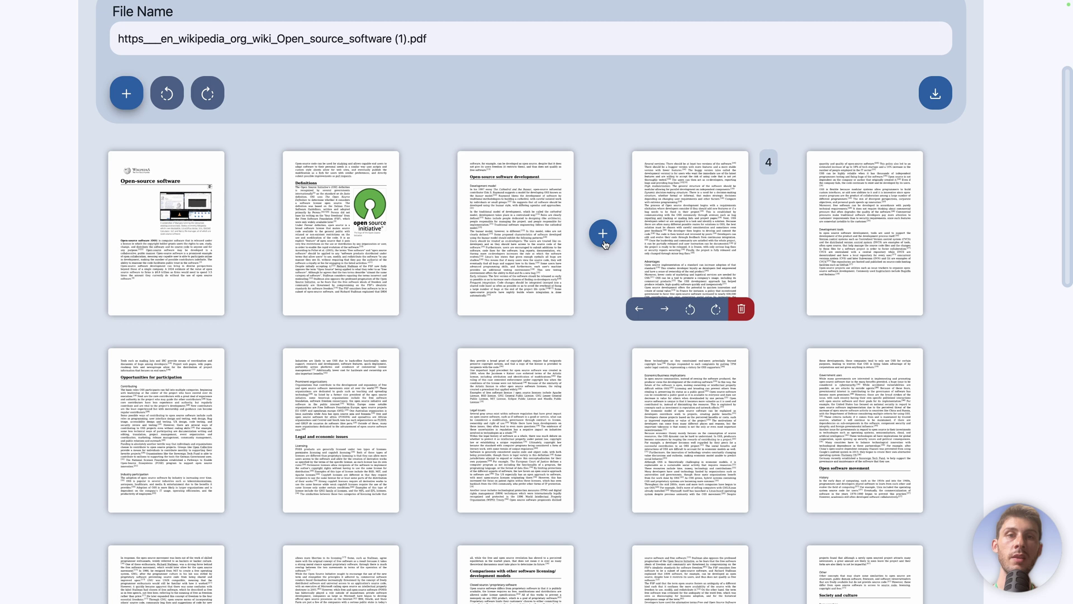
left_click(603, 233)
left_click(683, 412)
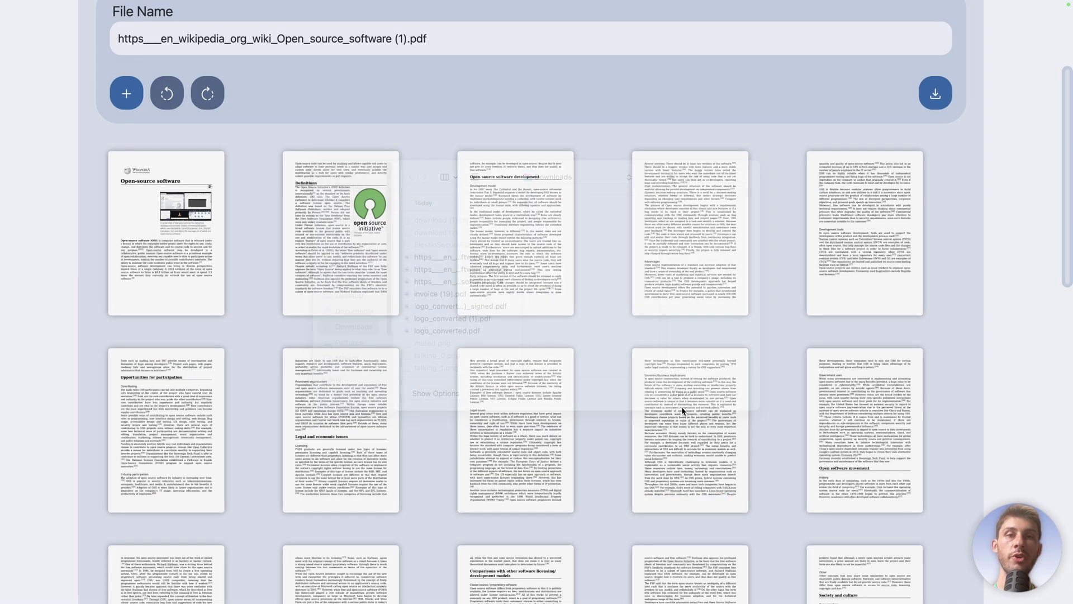
Step: Rotate page 3 and back, move it into second position, then delete it
left_click(539, 309)
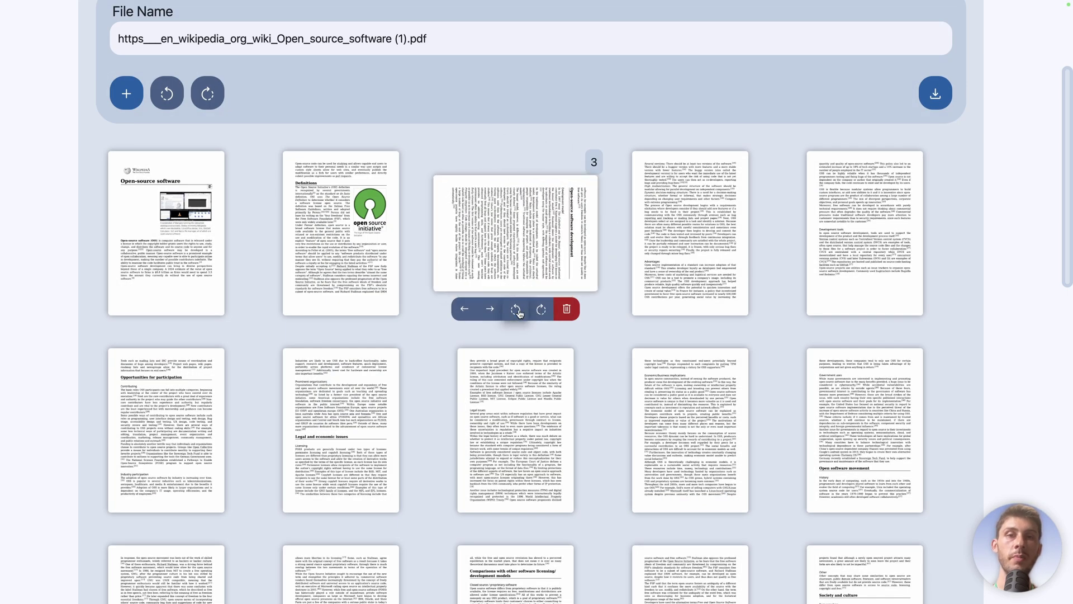
left_click(515, 309)
left_click_drag(505, 256, 370, 263)
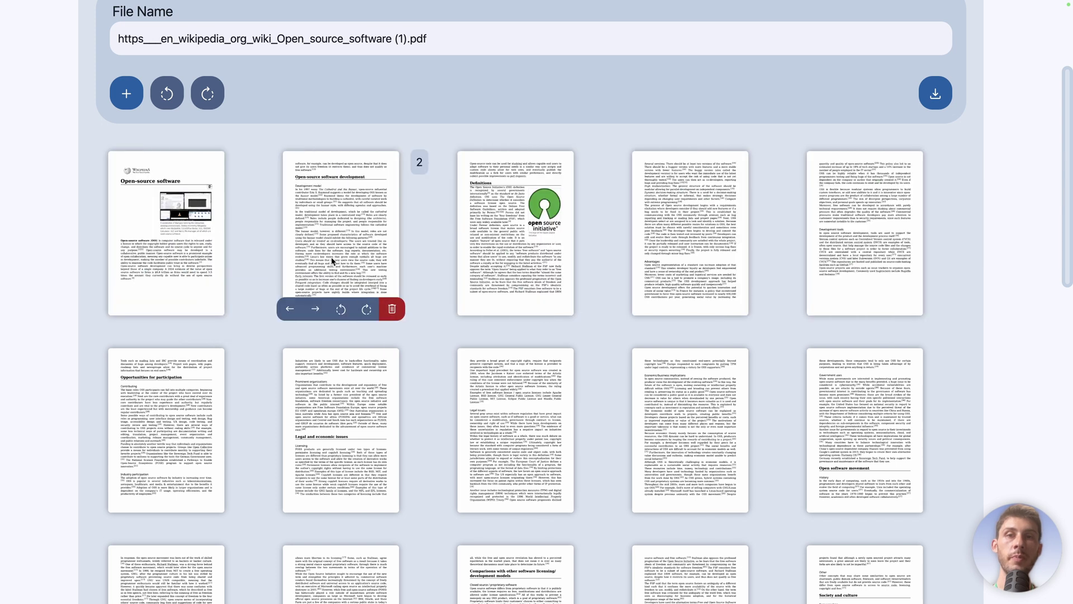
left_click(391, 308)
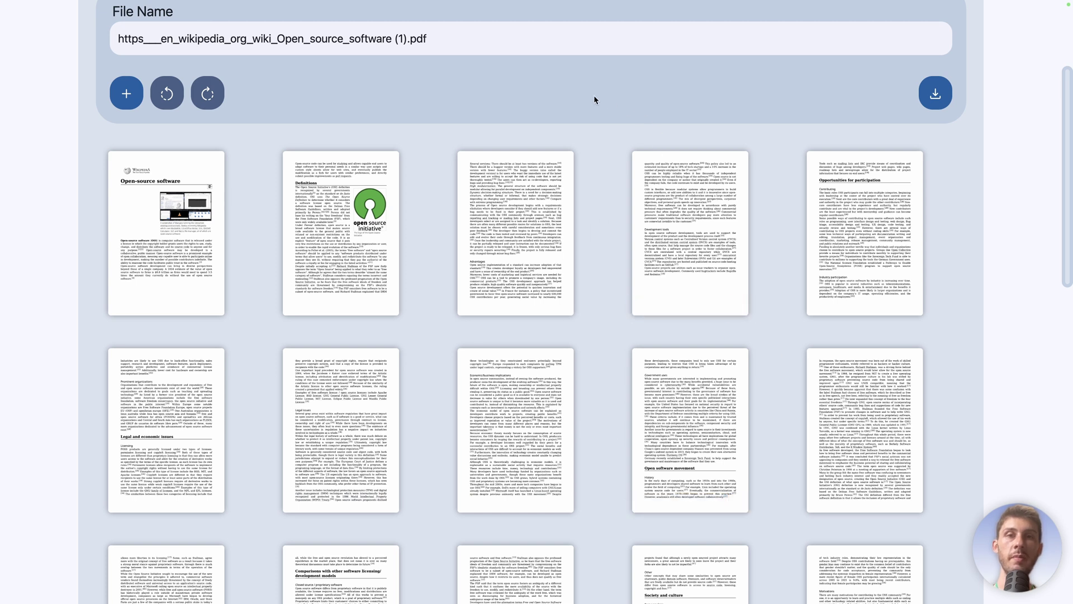
scroll(594, 96, "up", 4)
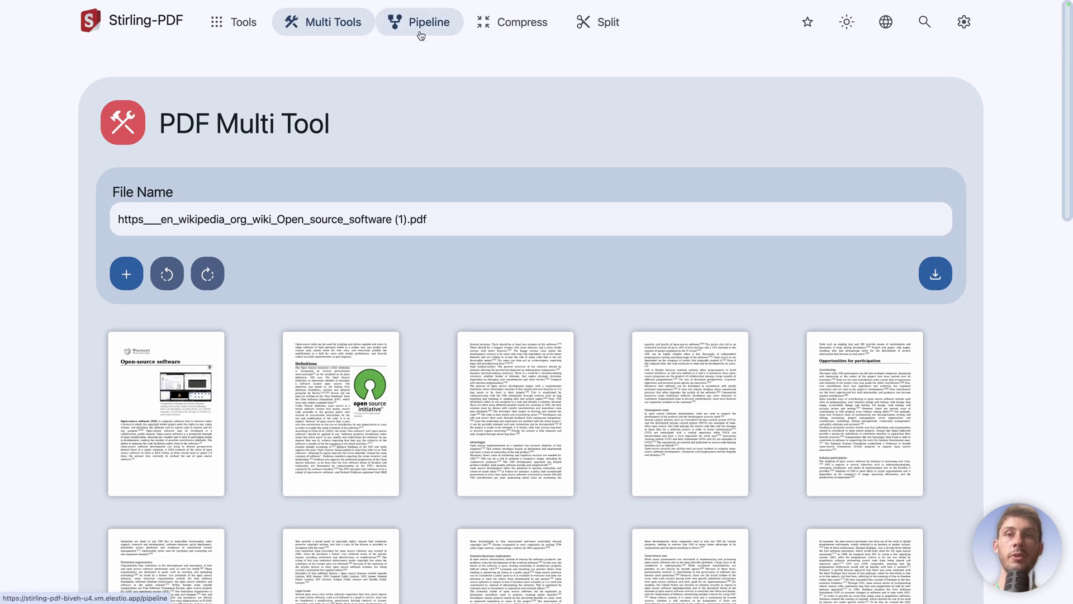
Step: Open the Pipeline Menu (Beta) and keep Custom selected in the pipeline list
left_click(420, 34)
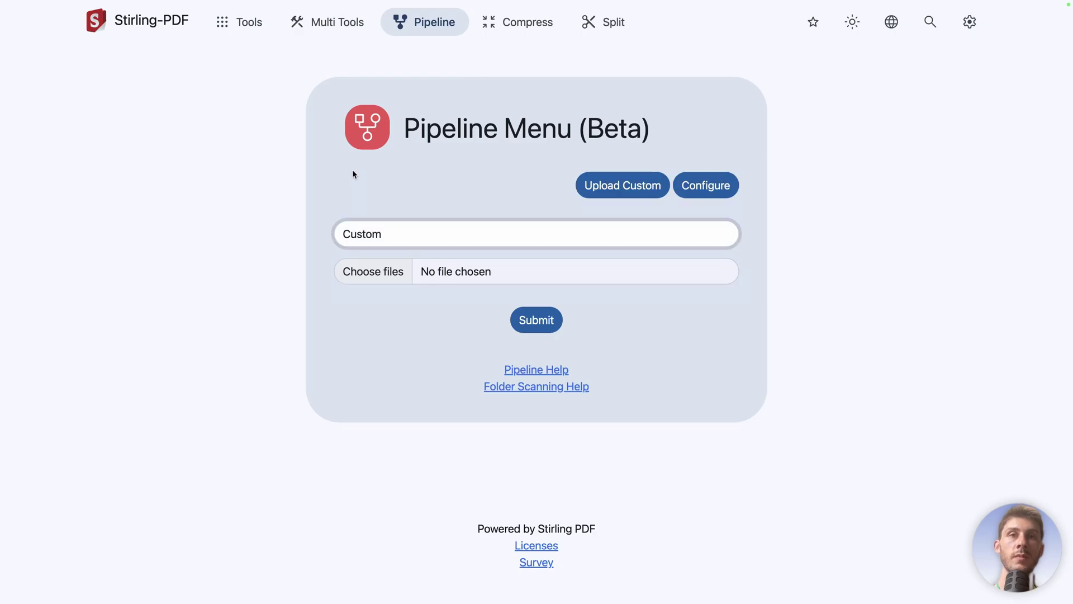
left_click(411, 233)
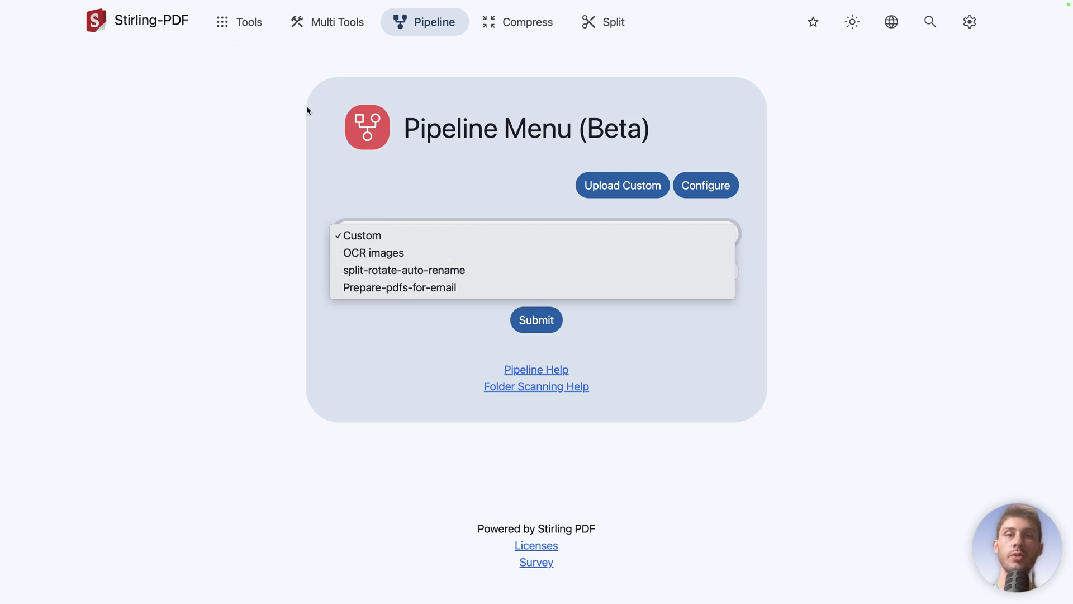
left_click(379, 237)
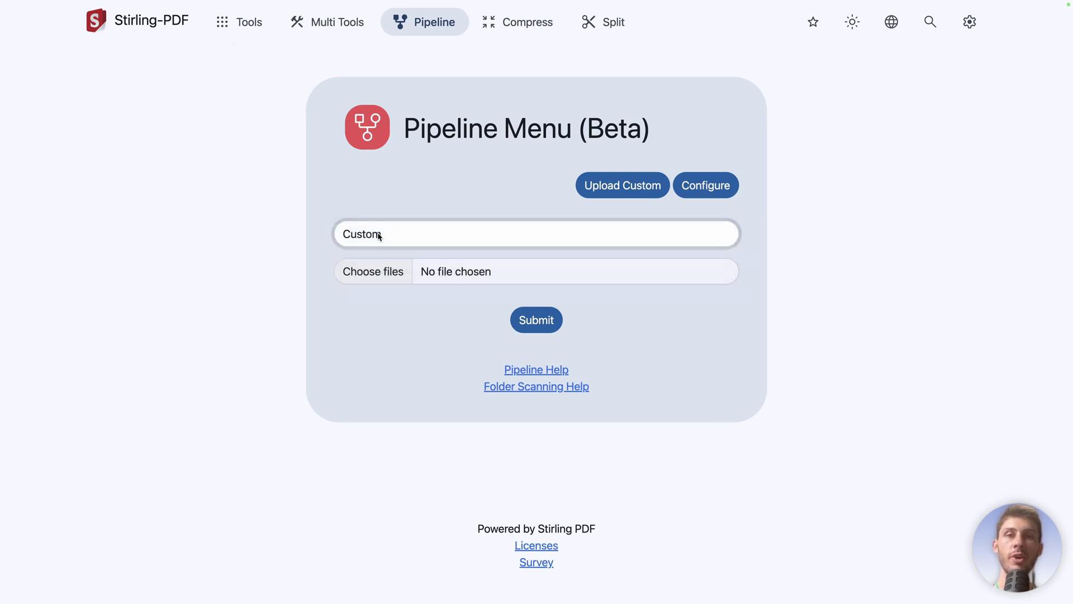
Step: Start a new pipeline configuration named ElestioPDFProcess
left_click(692, 193)
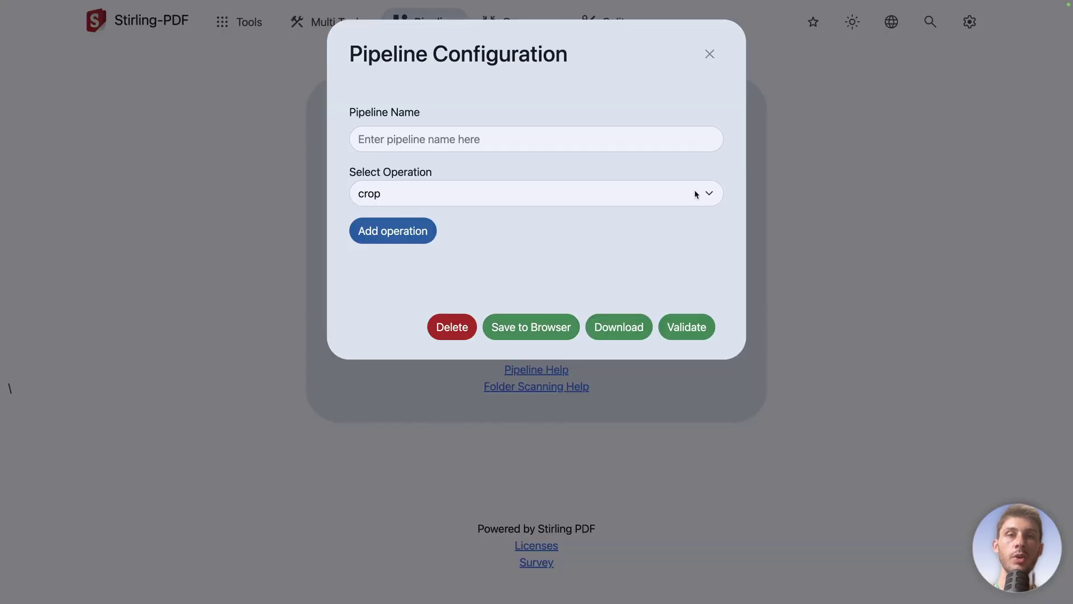
left_click(579, 146)
type("Elestio")
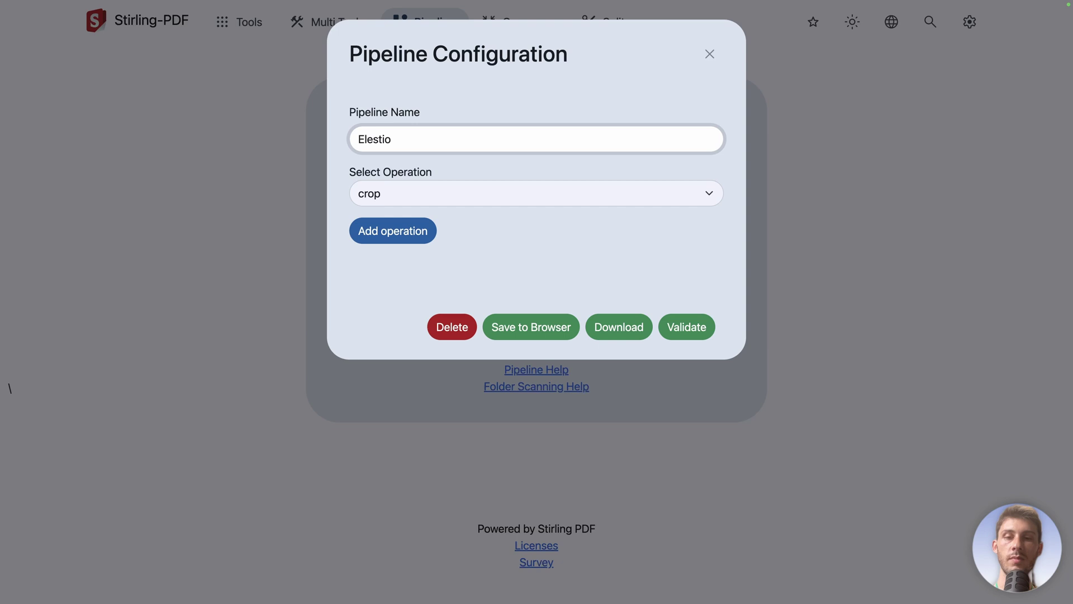
type("PDFProcess")
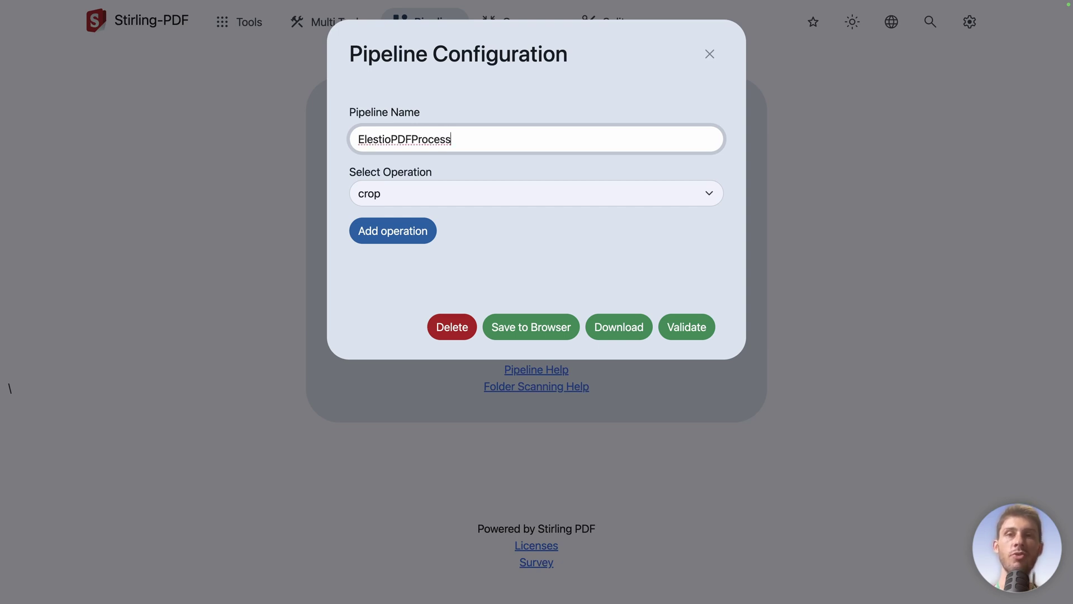
Step: Add an add-watermark operation to the pipeline and review its default parameters
left_click(542, 190)
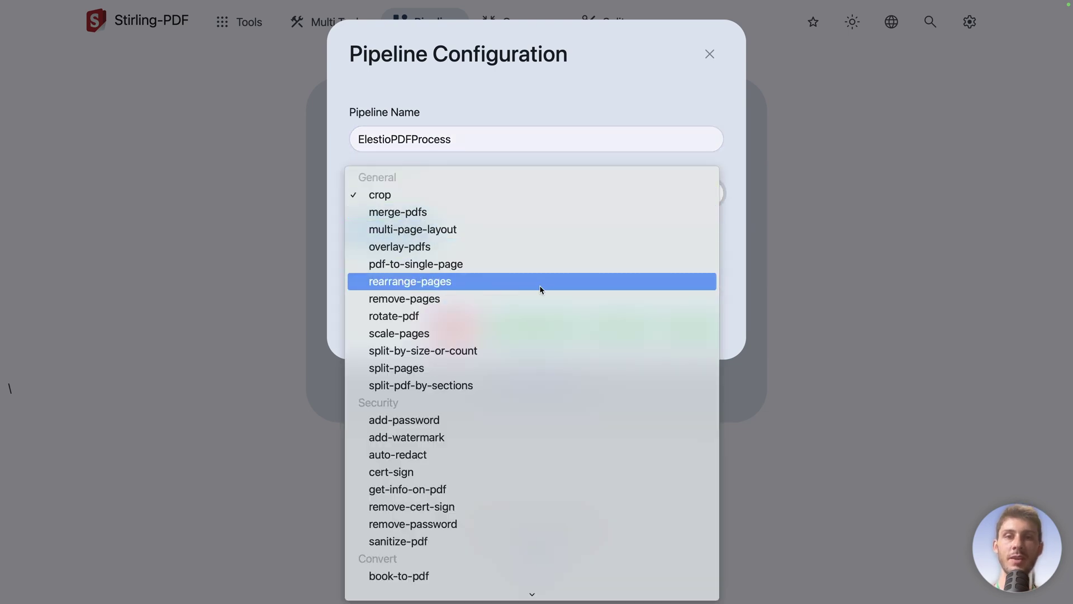
left_click(431, 437)
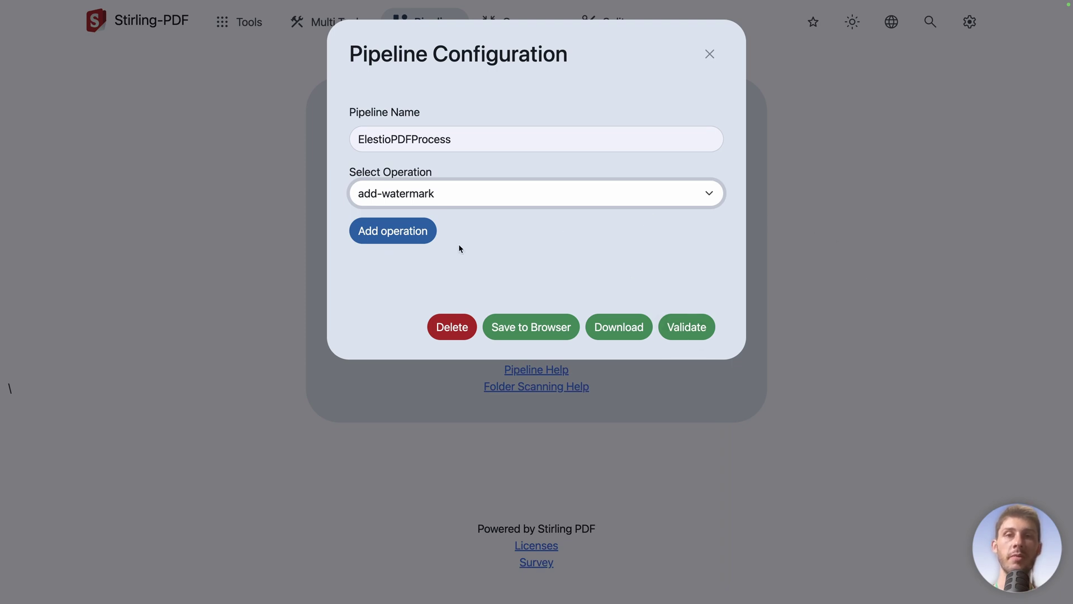
left_click(400, 240)
scroll(479, 311, "down", 3)
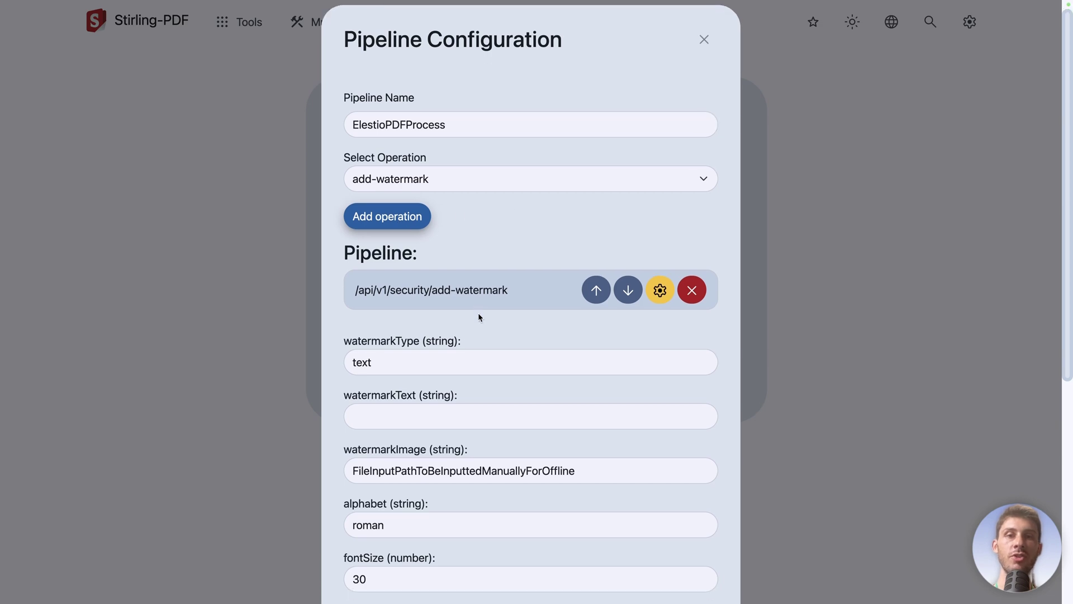
scroll(508, 232, "down", 6)
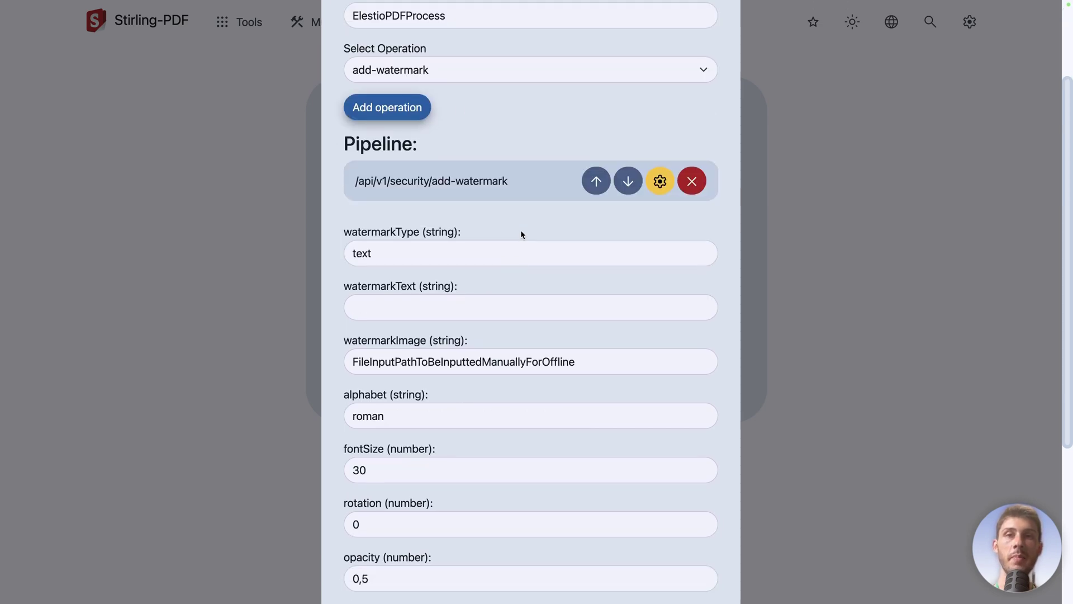
scroll(512, 239, "up", 4)
scroll(512, 238, "up", 4)
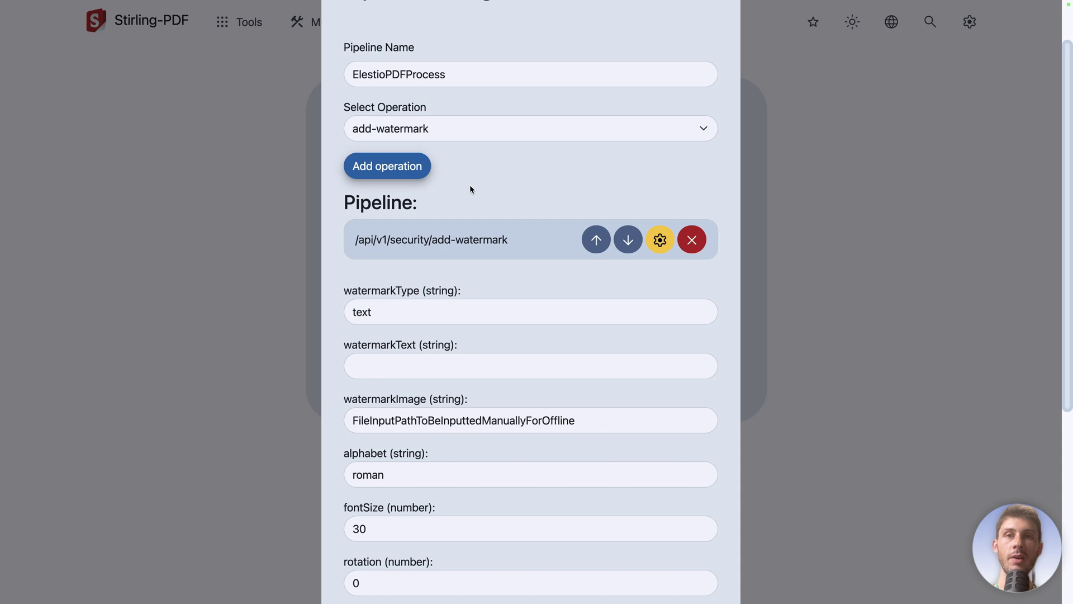
Step: Add an add-password operation after the add-watermark step
left_click(488, 139)
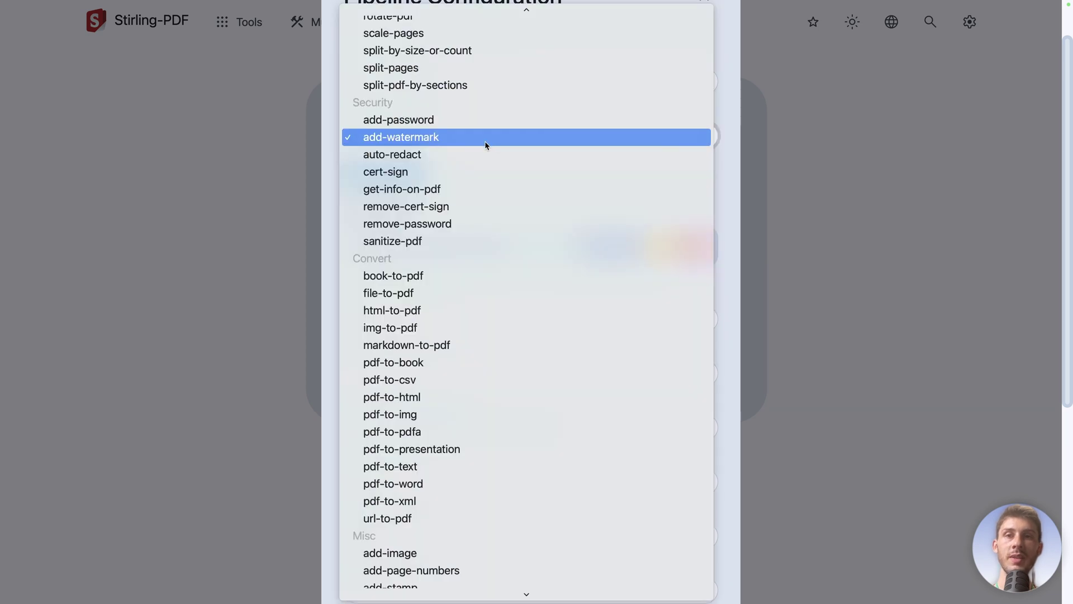
left_click(424, 120)
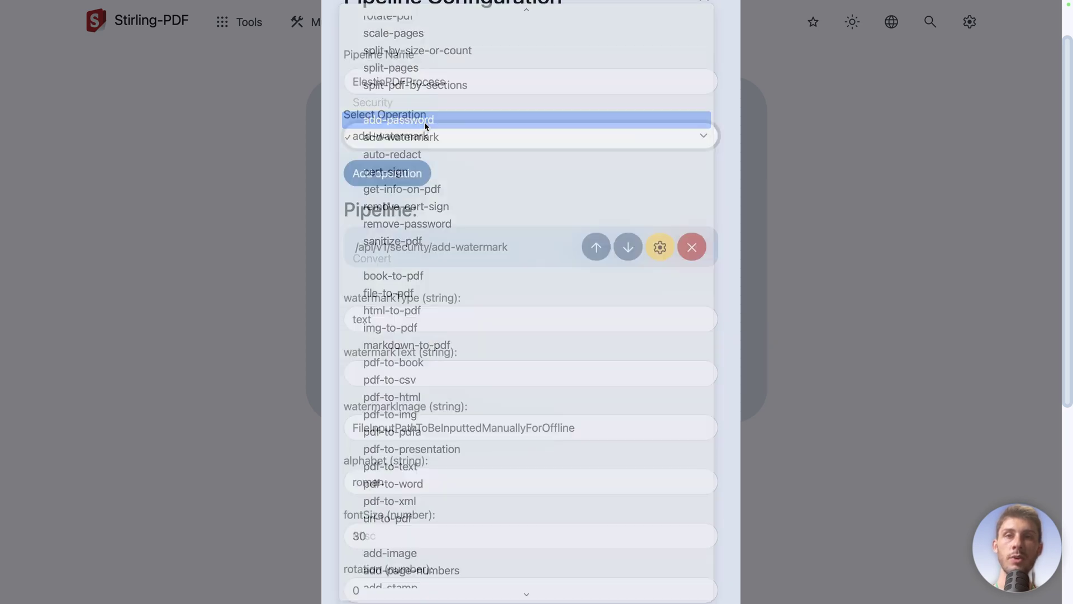
left_click(386, 178)
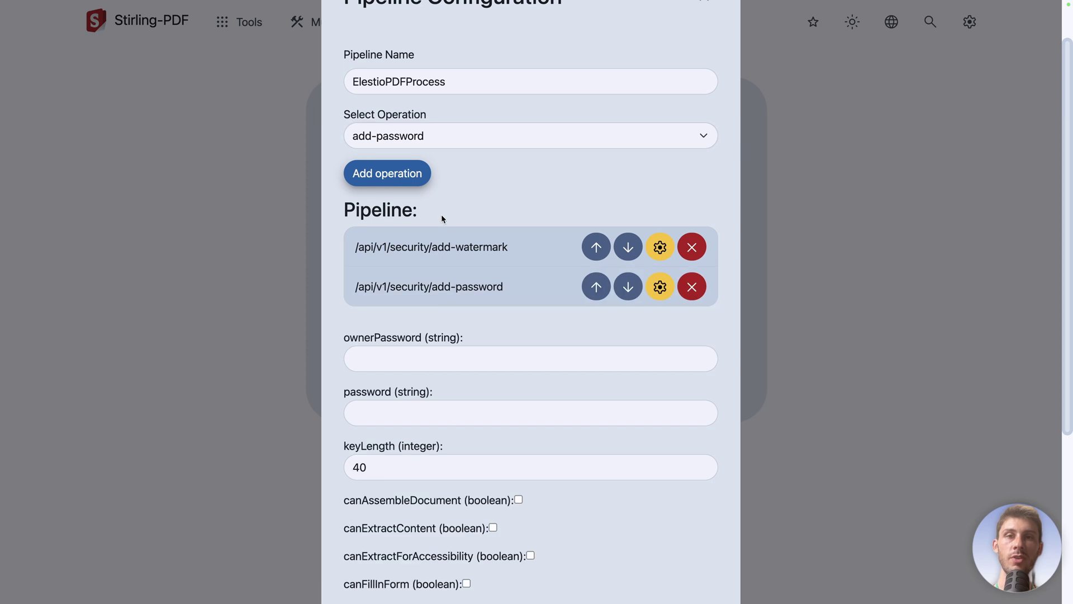
left_click_drag(355, 246, 516, 246)
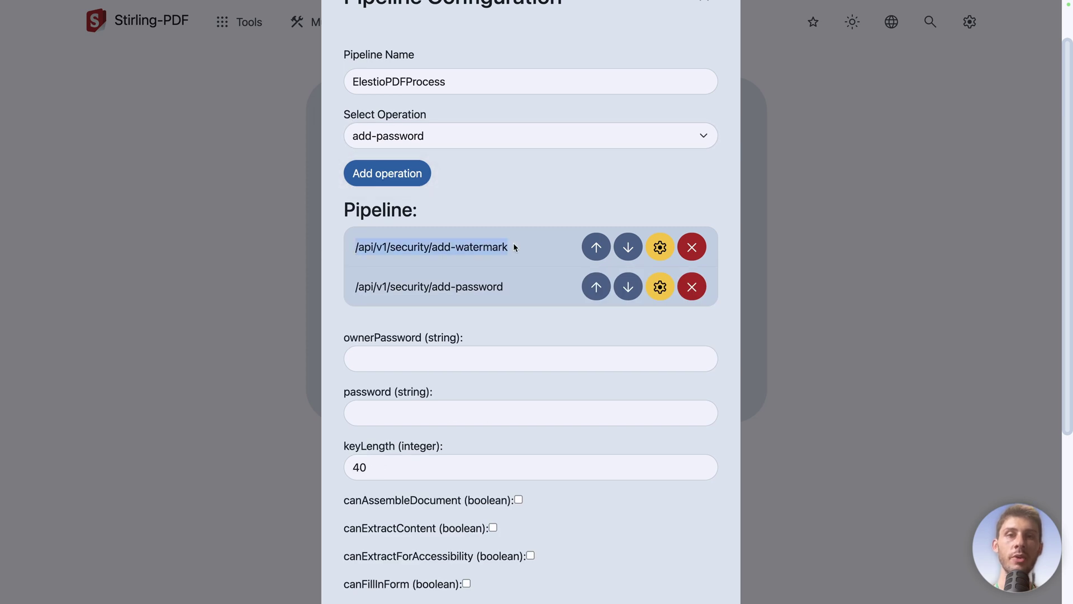
left_click_drag(506, 288, 356, 289)
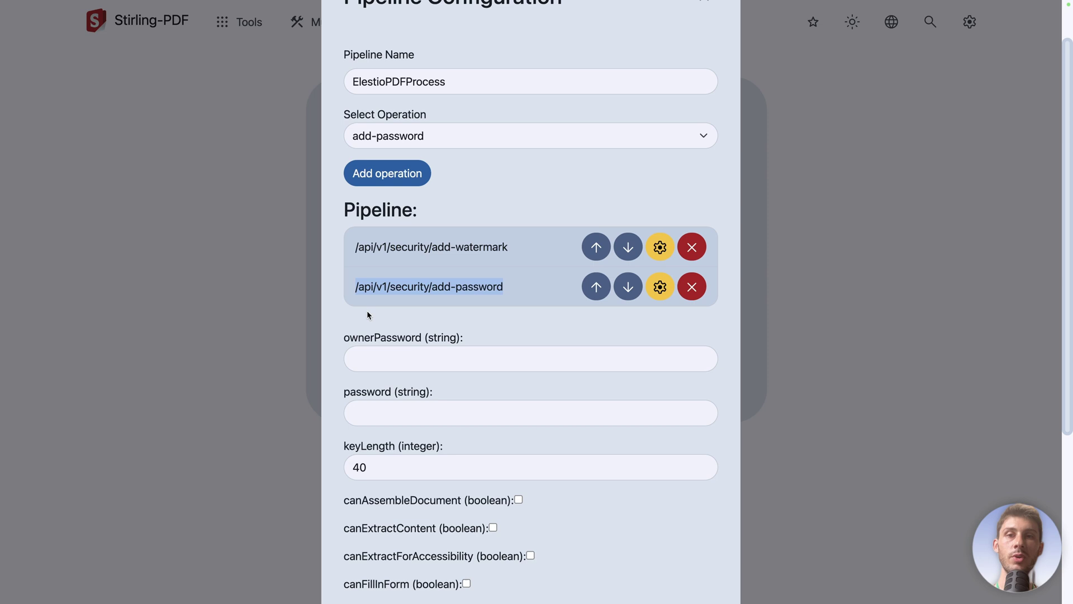
left_click(392, 306)
Step: Fill in the owner and user passwords and save the pipeline to the browser
scroll(394, 302, "down", 1)
left_click(392, 325)
type("elestio")
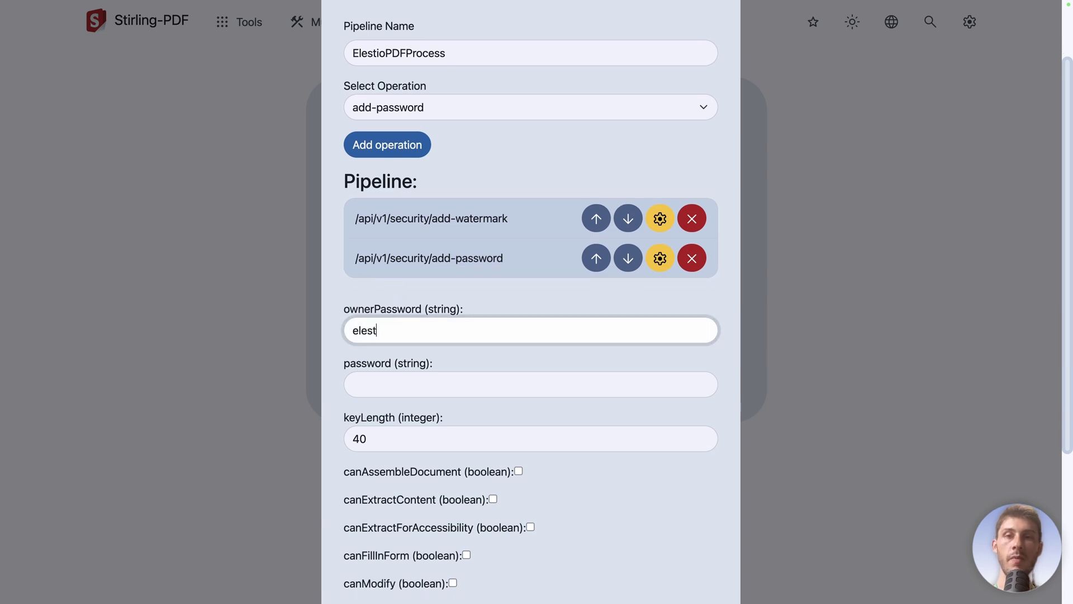
key("Tab")
type("elestio")
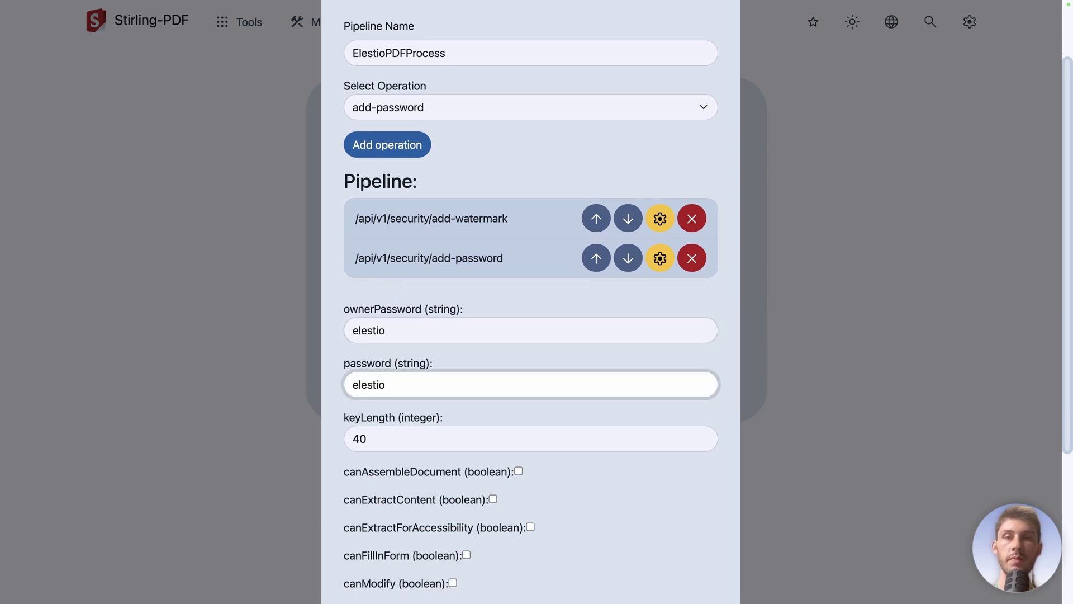
scroll(661, 333, "down", 4)
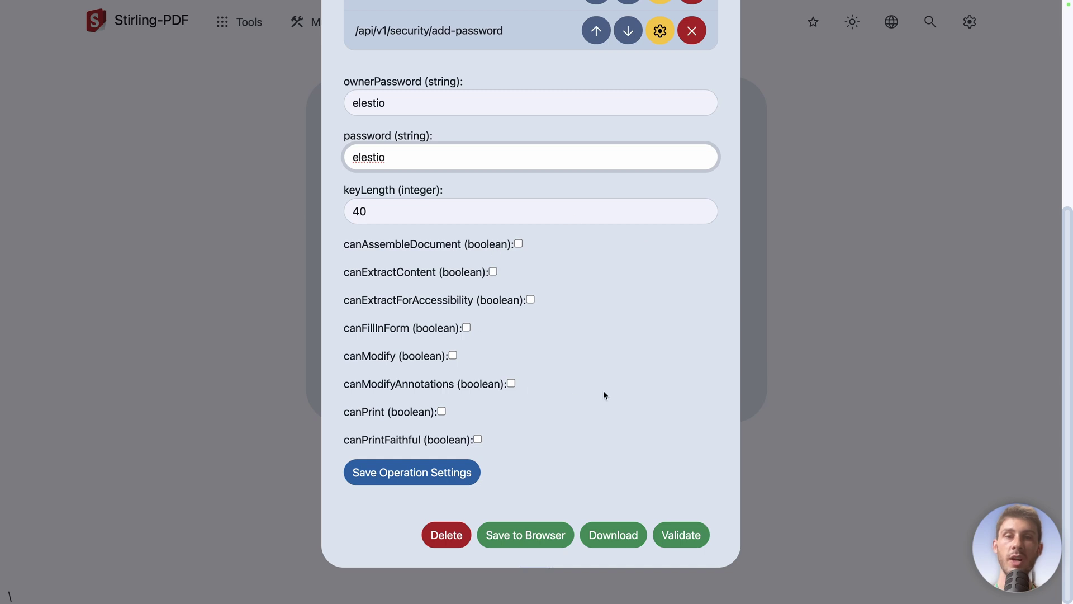
left_click(551, 543)
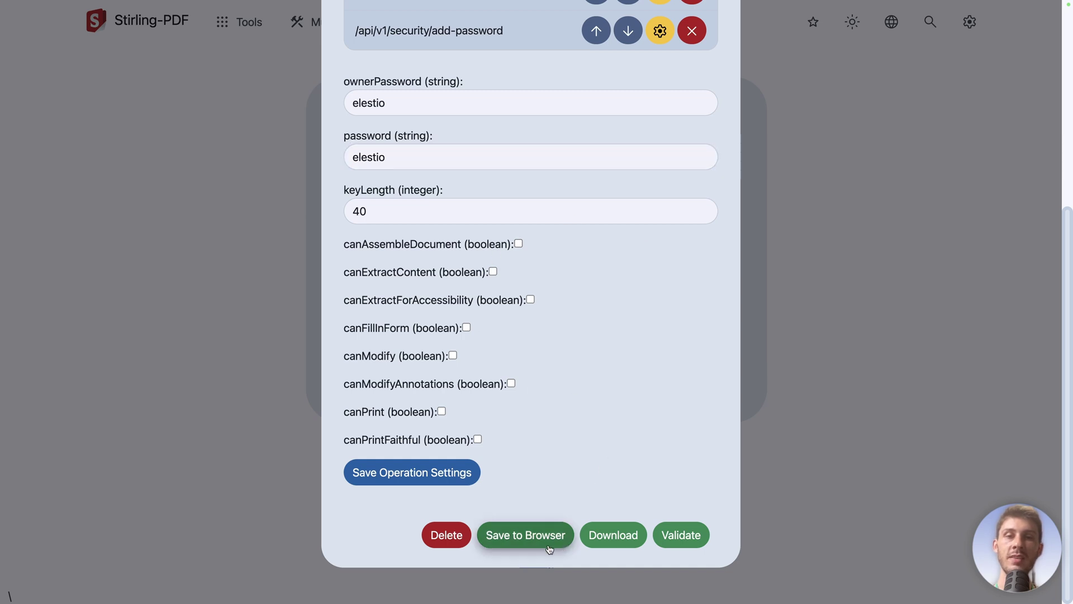
Step: Download ElestioPDFProcess.json, then run ElestioPDFProcess on the Wikipedia open source software PDF
left_click(594, 542)
left_click(434, 226)
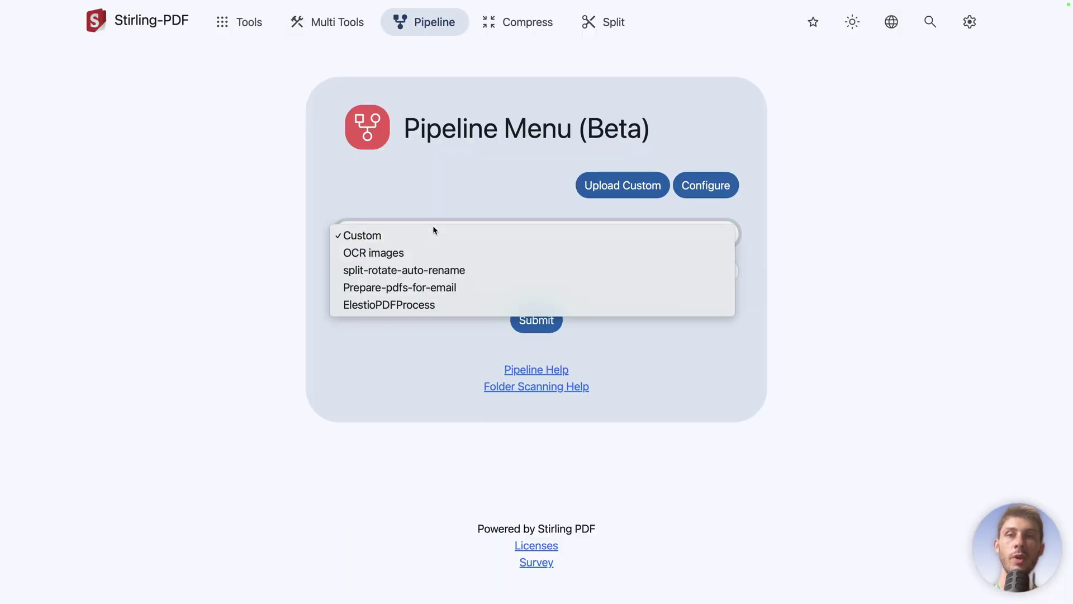
left_click(394, 309)
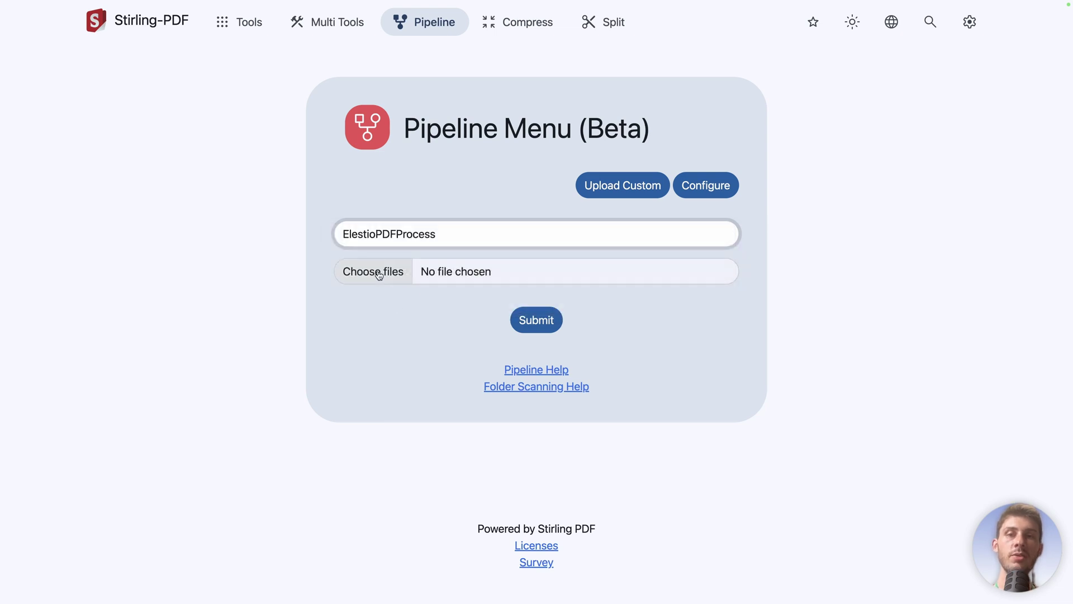
left_click(379, 274)
double_click(403, 309)
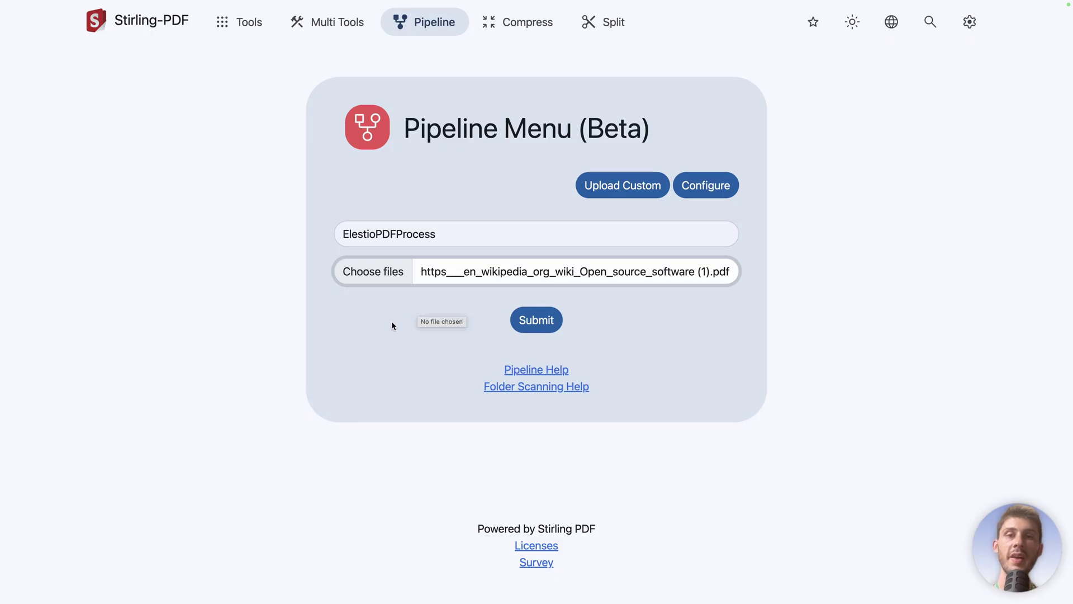
left_click(536, 320)
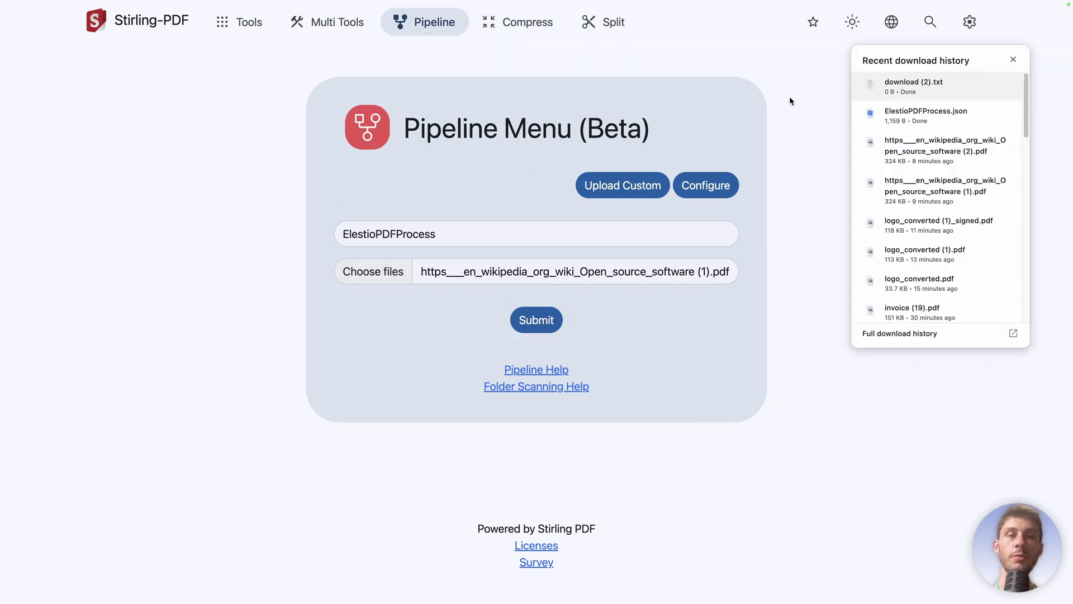
Step: Close the recent downloads panel and clear the highlighted (Beta) title text
mouse_move(870, 88)
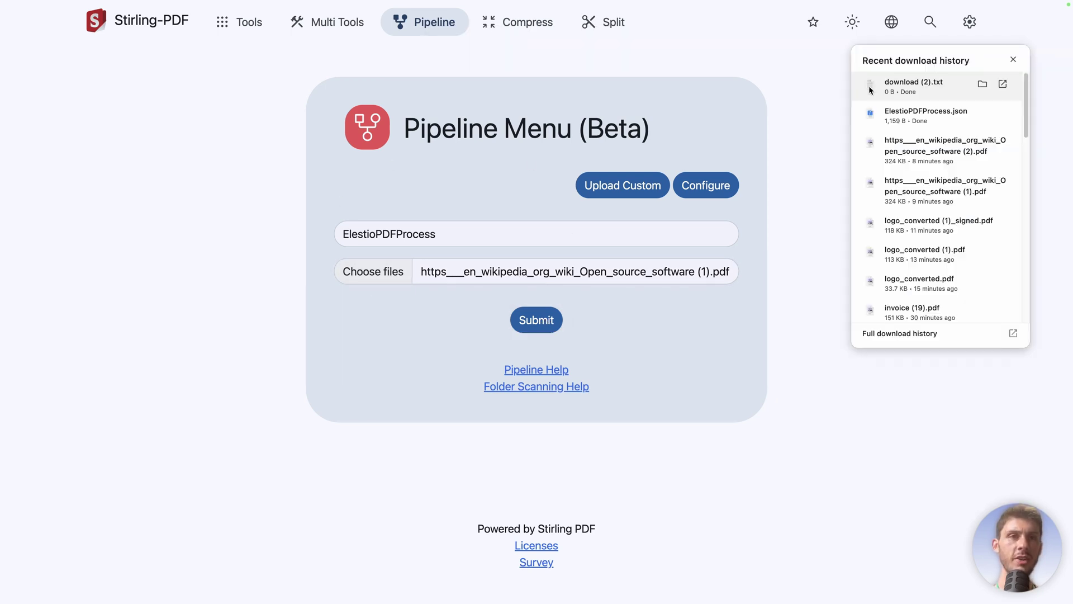
left_click(914, 92)
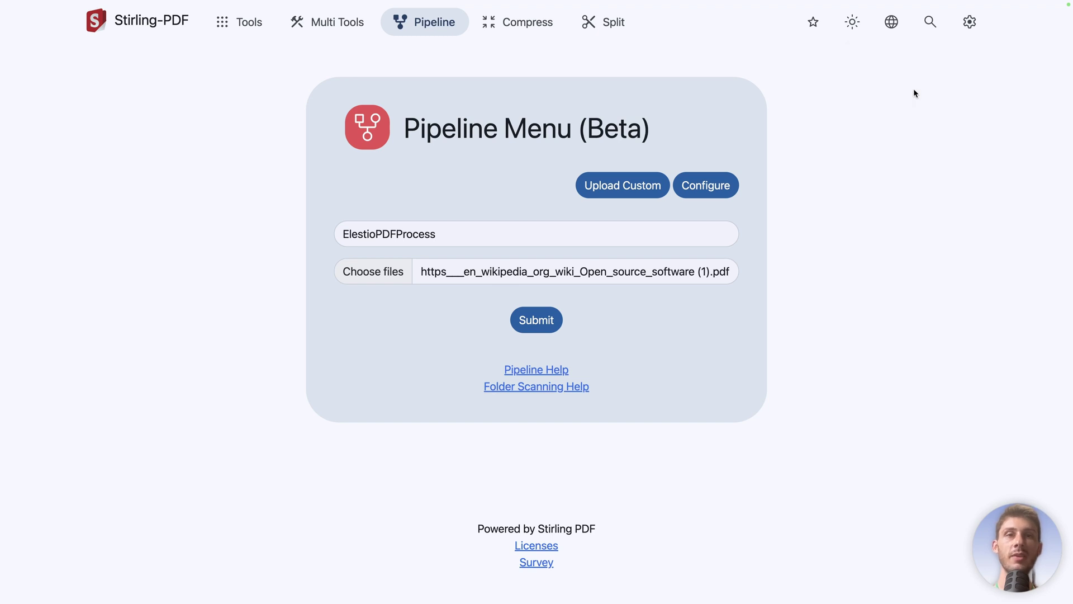
left_click_drag(697, 138, 573, 130)
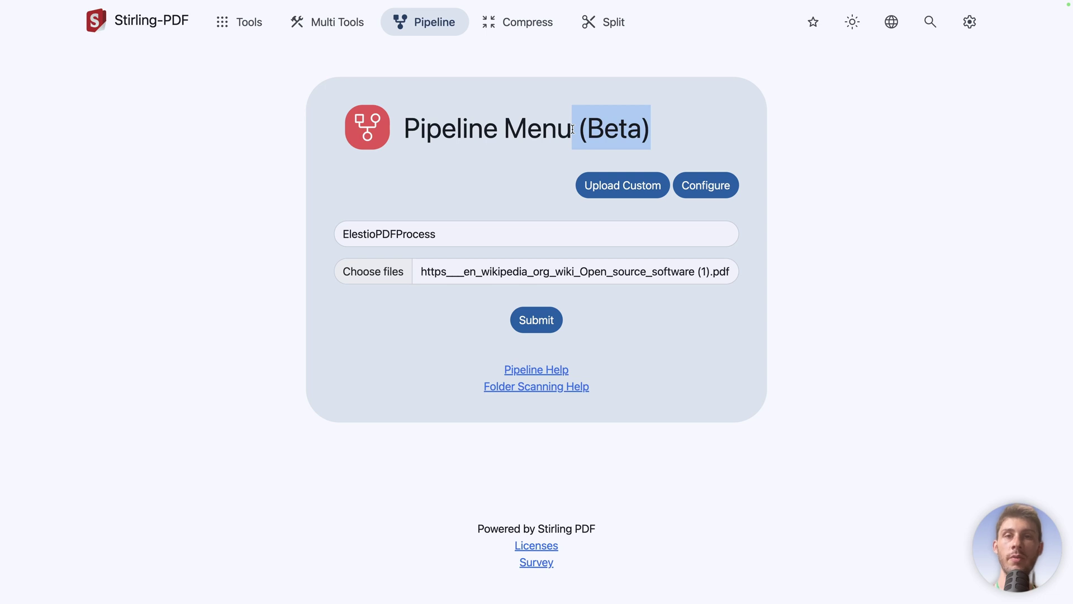
left_click(673, 193)
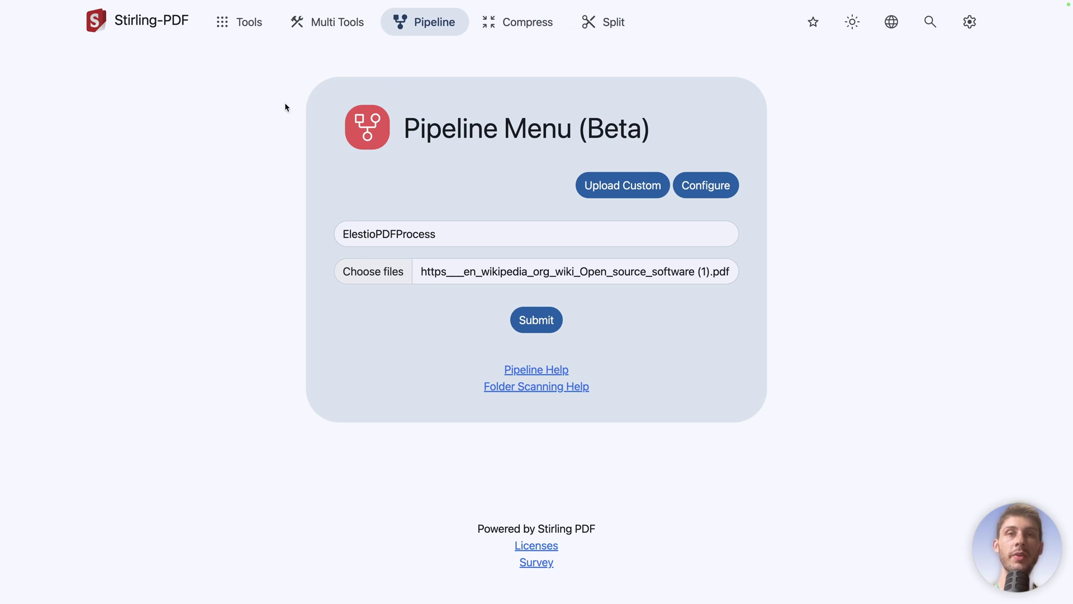
left_click(722, 183)
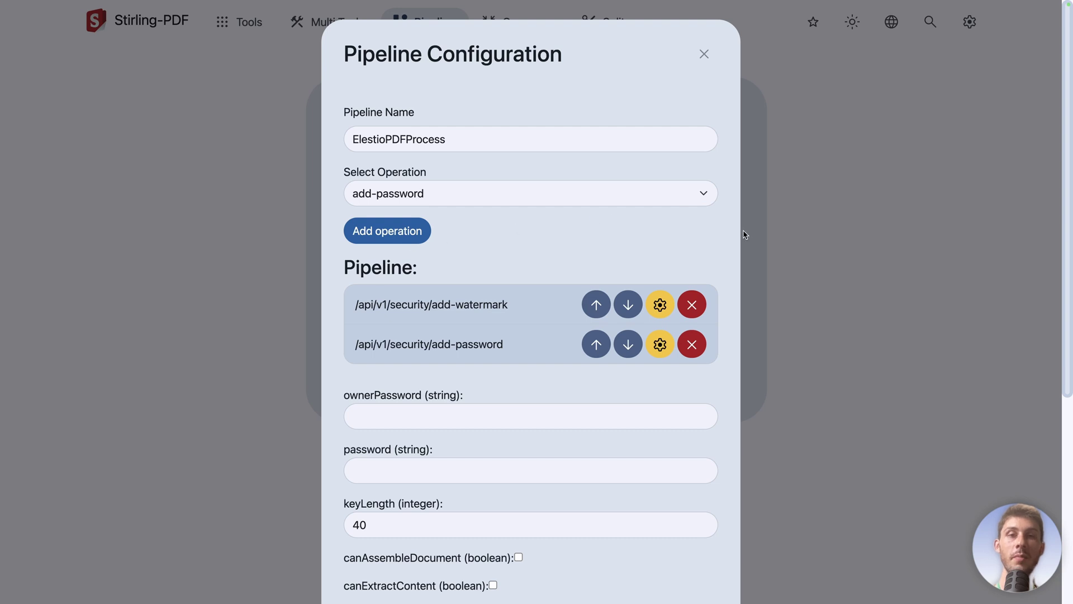
left_click(888, 217)
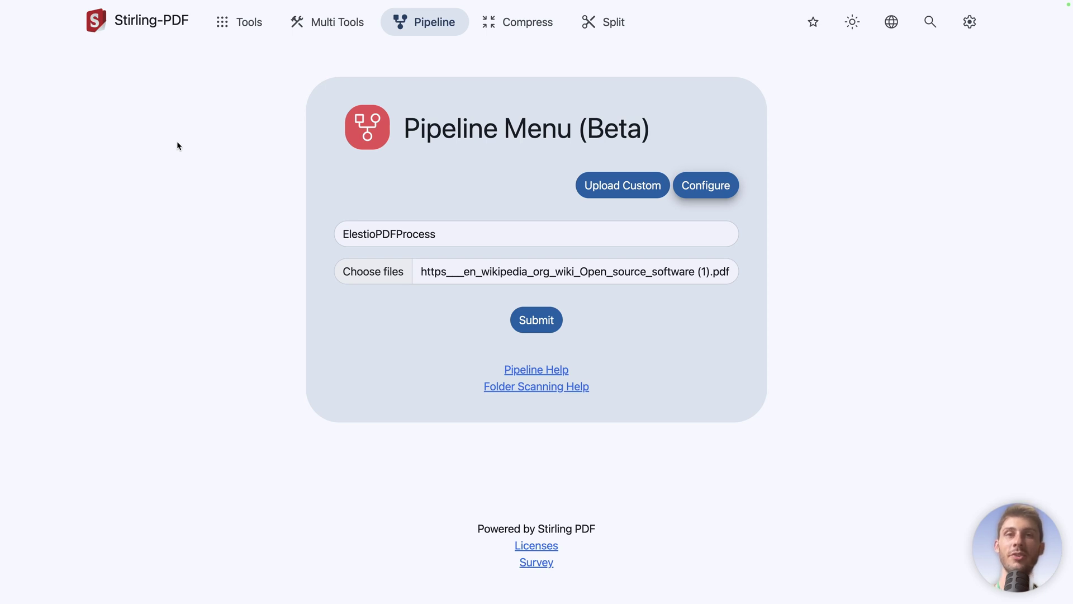
Step: Check Compress PDF's optimization levels, leaving it at 2, then switch to Split PDF
left_click(510, 31)
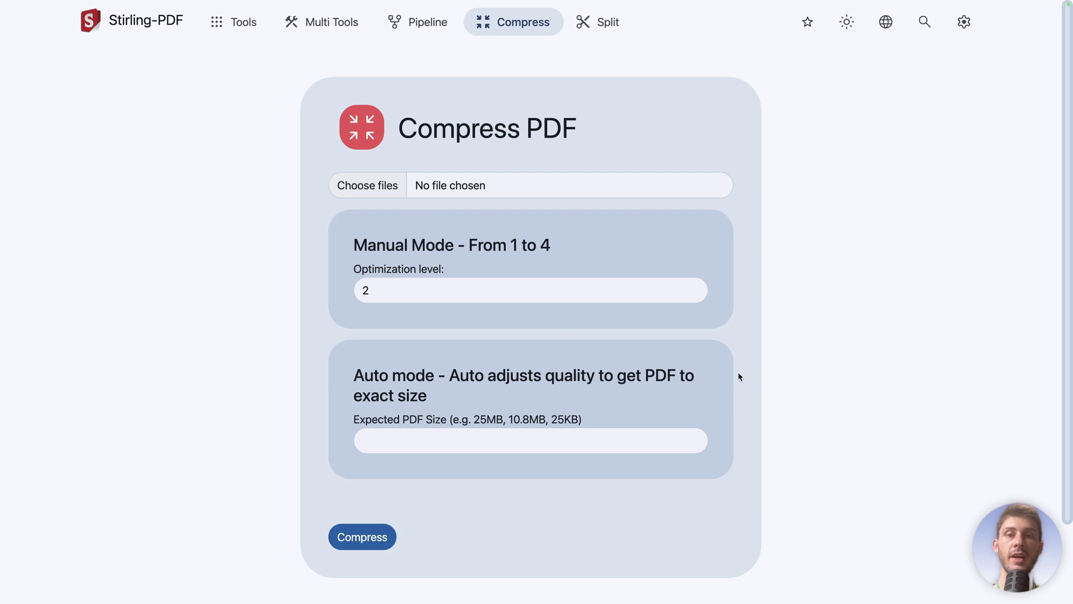
left_click(400, 289)
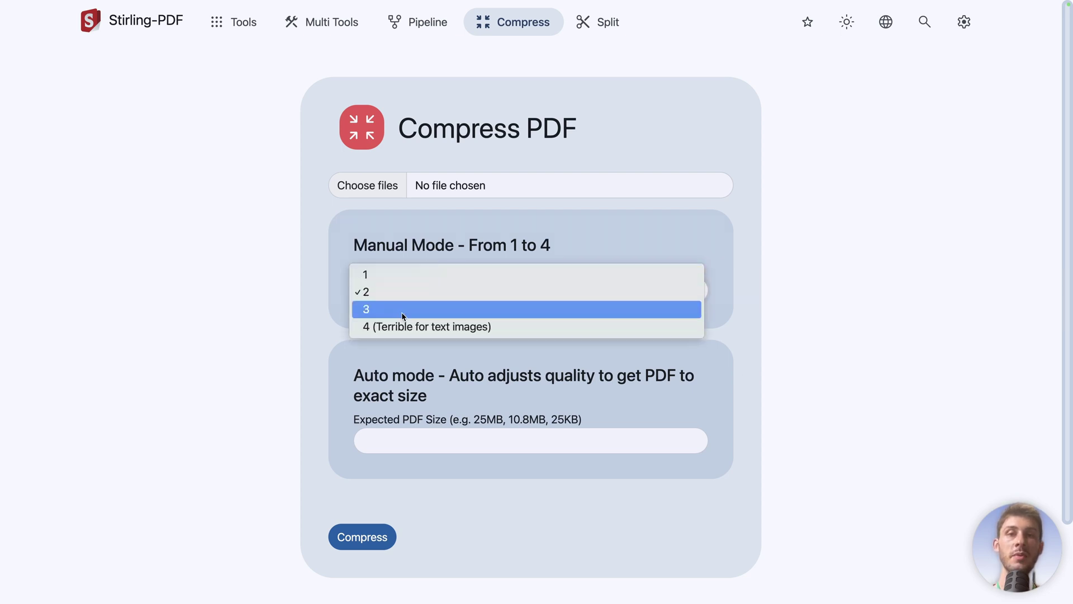
left_click(299, 292)
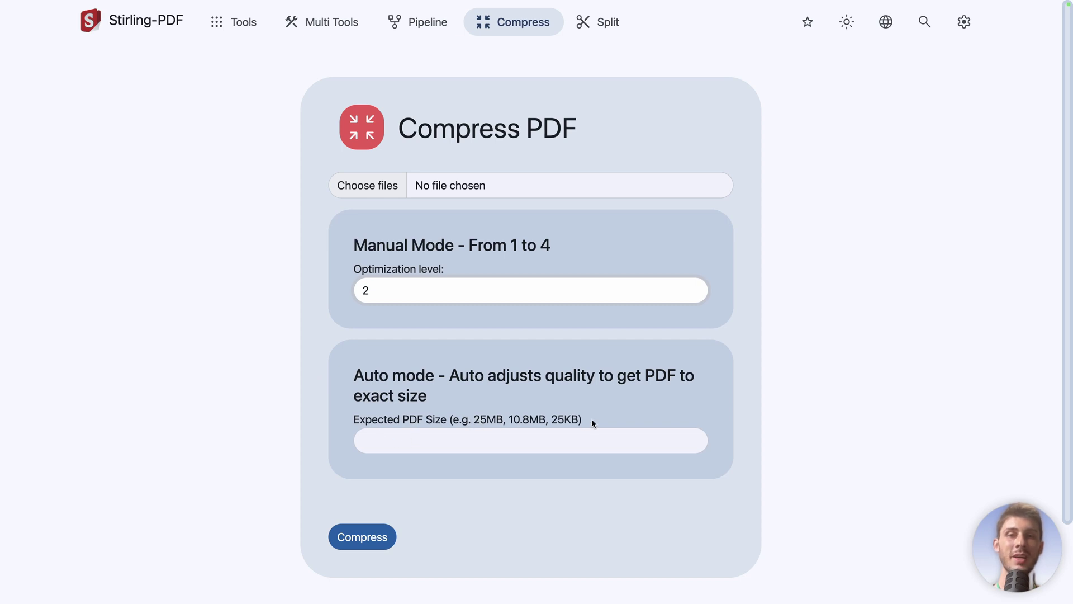
left_click(597, 27)
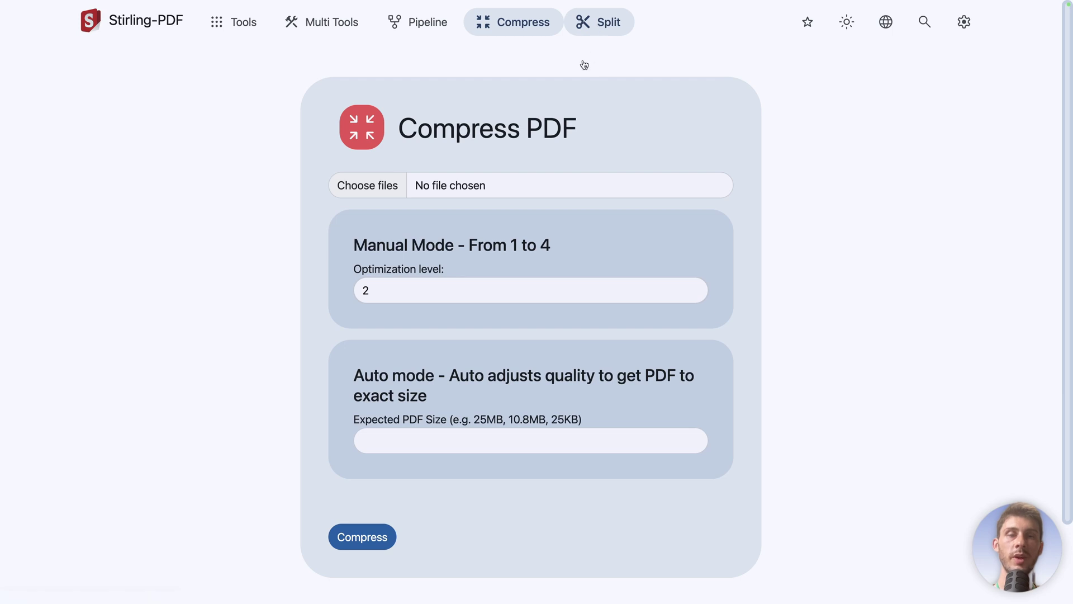